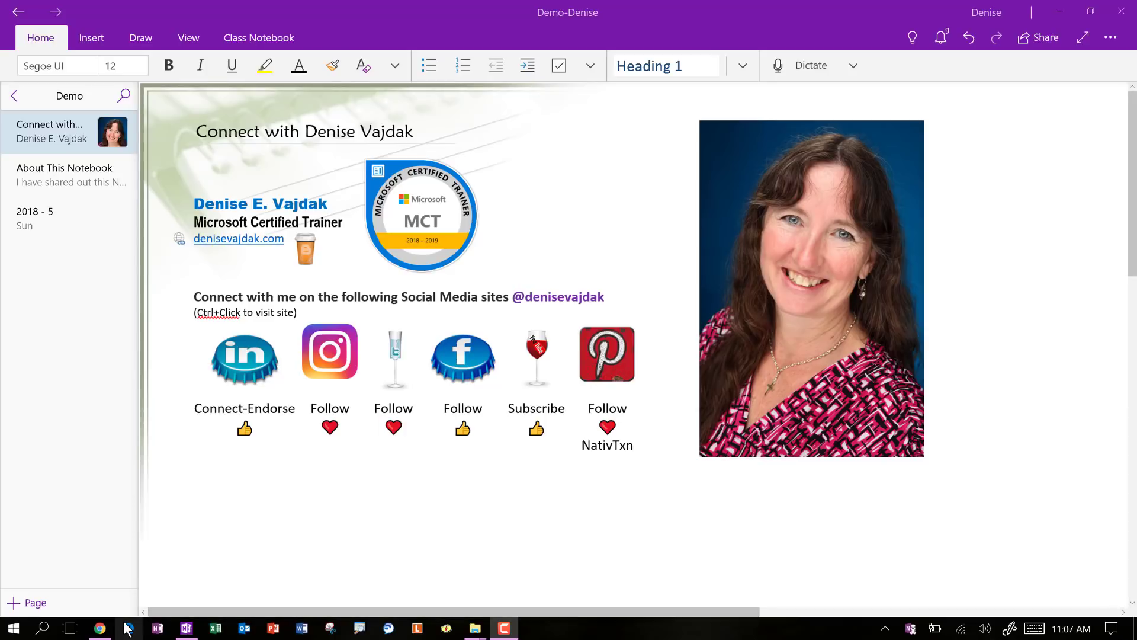
# - Bring the browser showing the Facebook OneNote Bullet Journal group page to the front
pyautogui.click(101, 631)
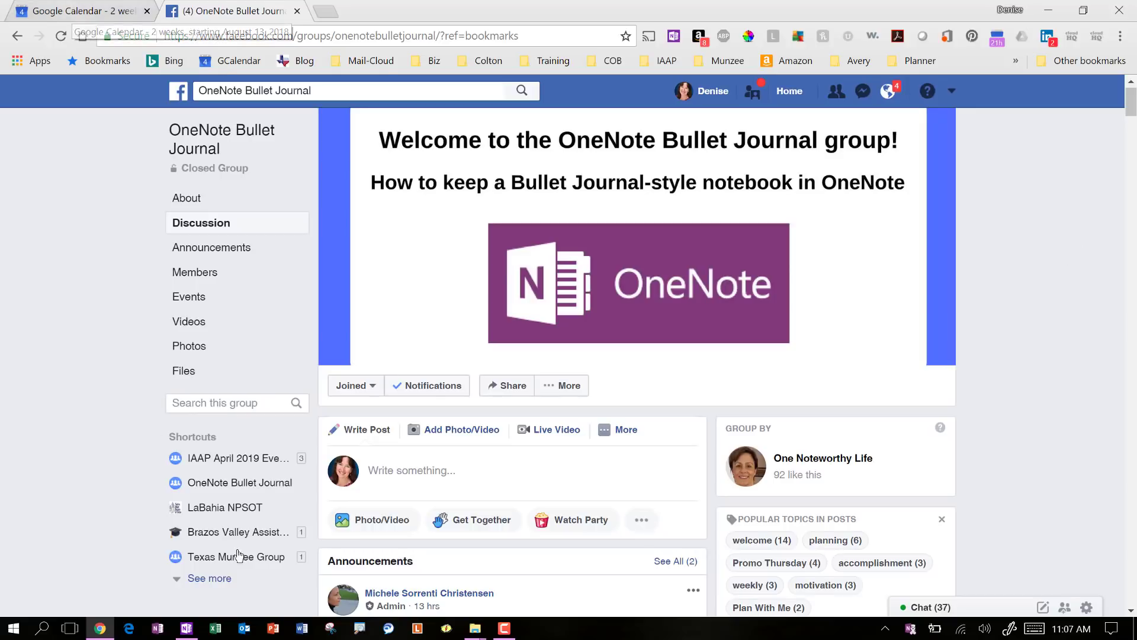
# - In Google Calendar, compare the Month view, then return to the 2-week view of 13–26 August 2018
pyautogui.click(86, 11)
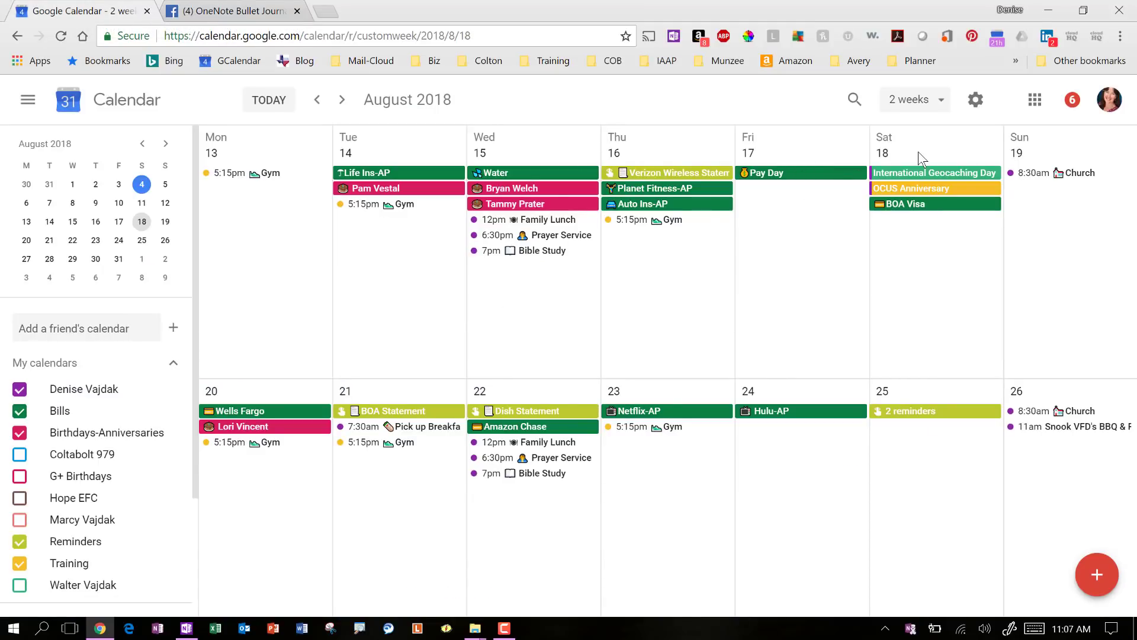
pyautogui.click(911, 111)
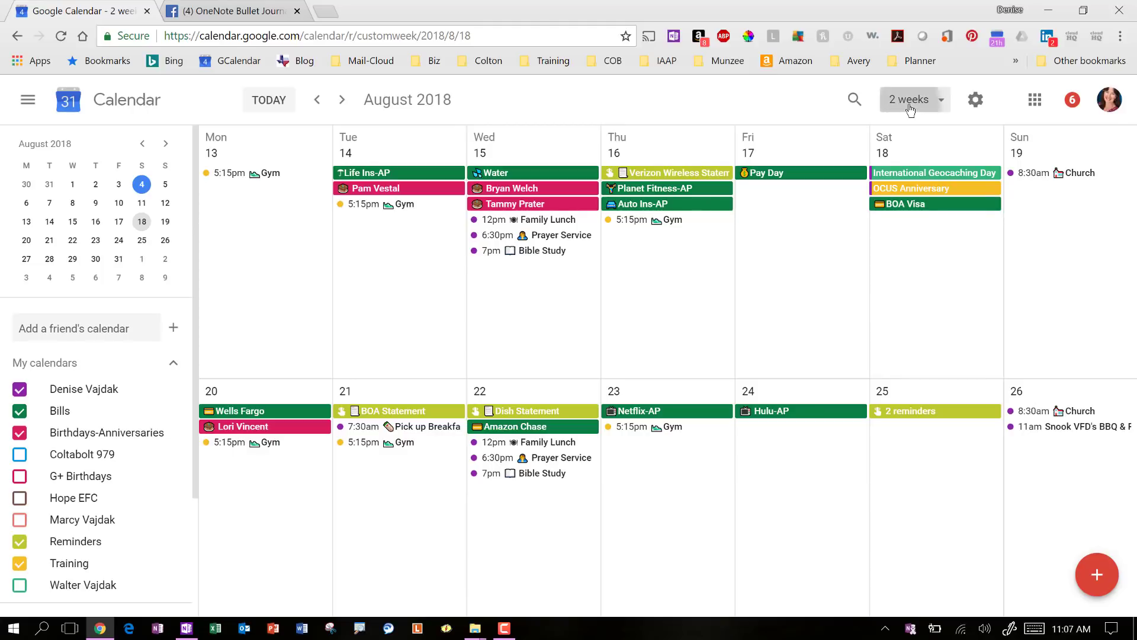
pyautogui.click(909, 199)
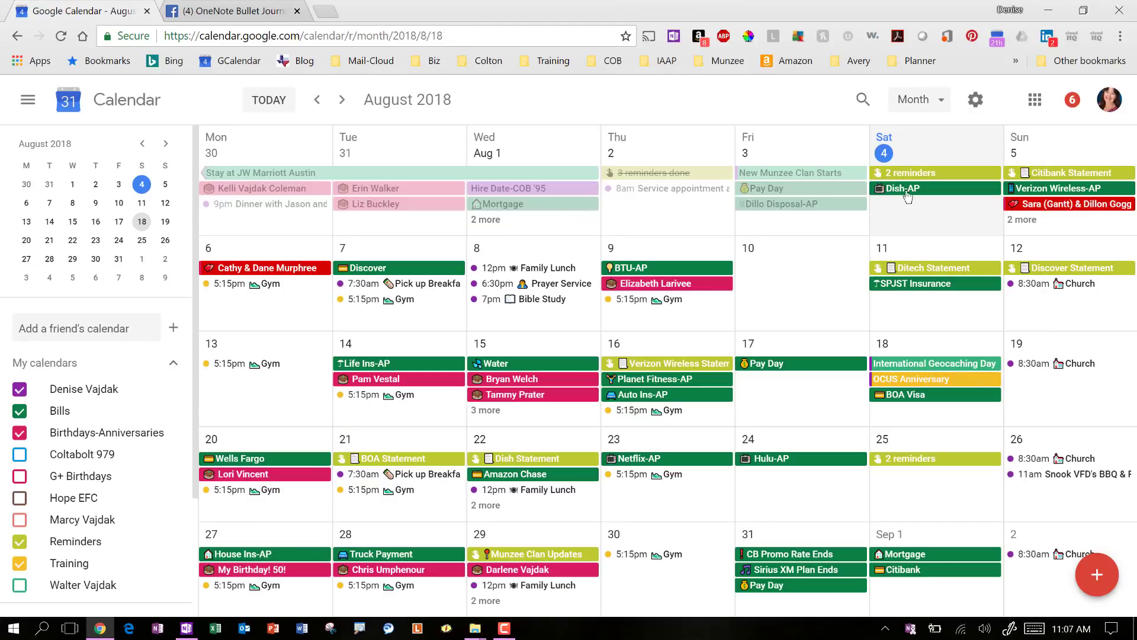
pyautogui.click(910, 101)
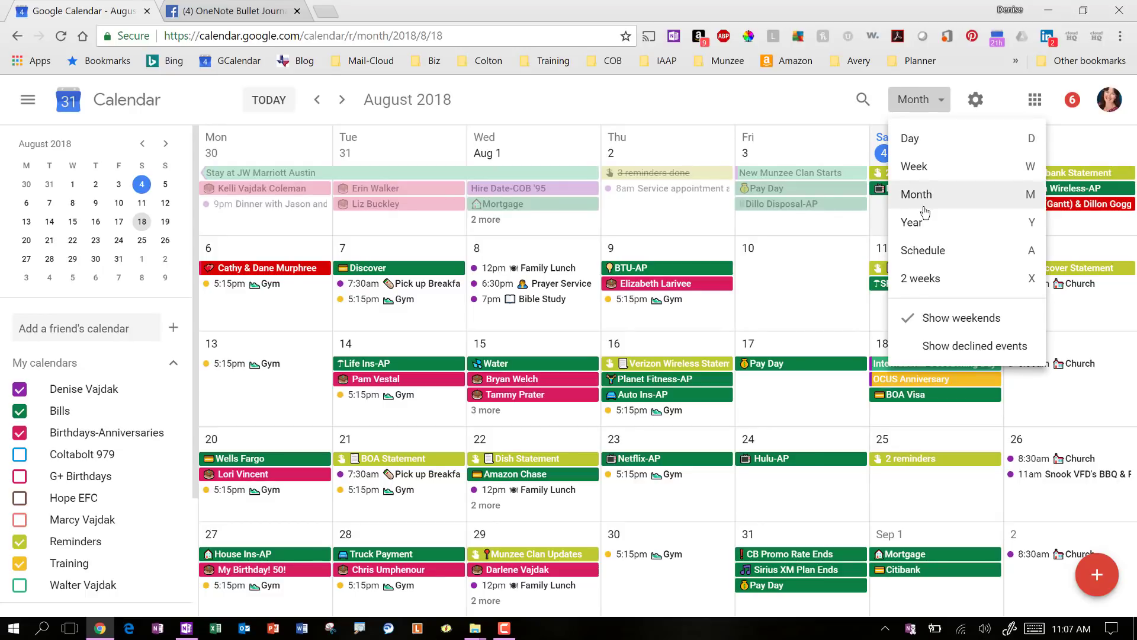
pyautogui.click(923, 280)
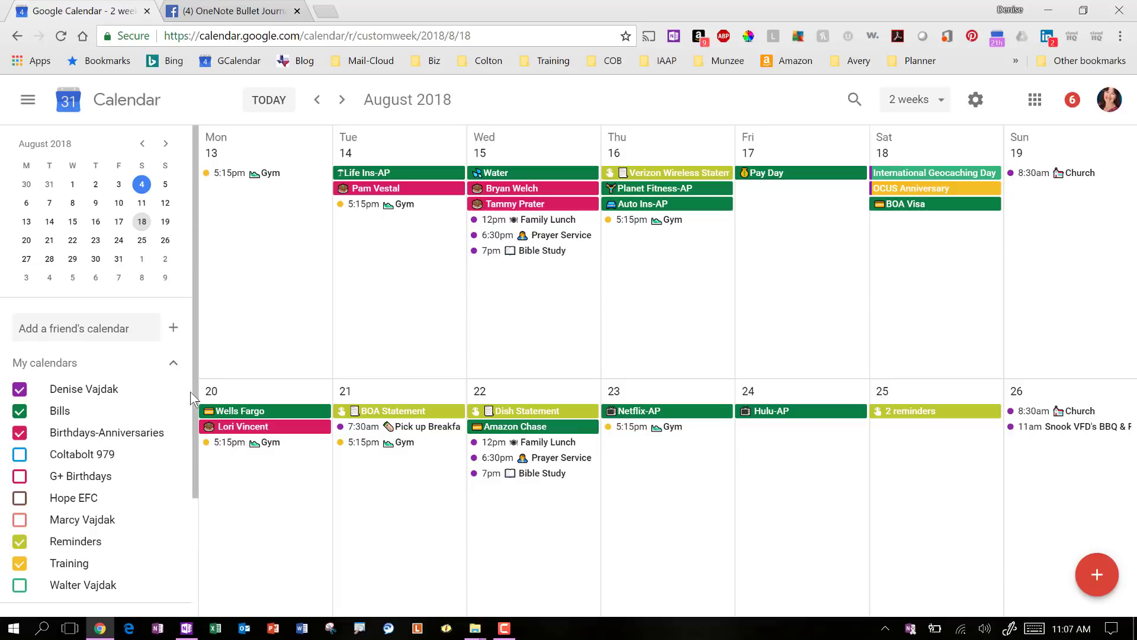
pyautogui.scroll(-3, 39, 439)
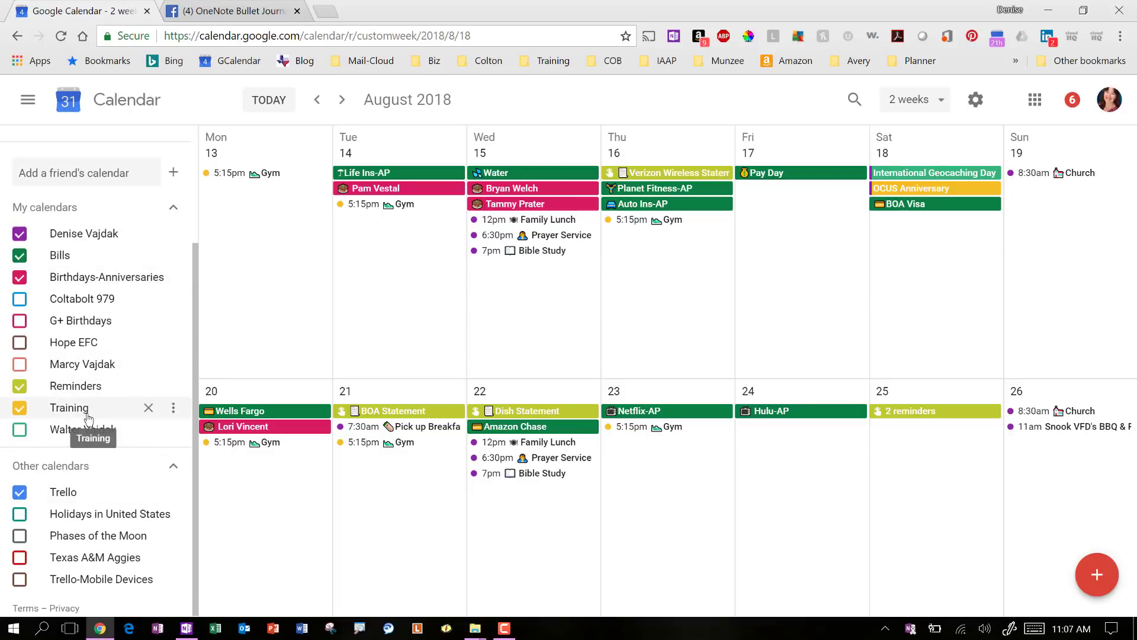
pyautogui.scroll(3, 88, 419)
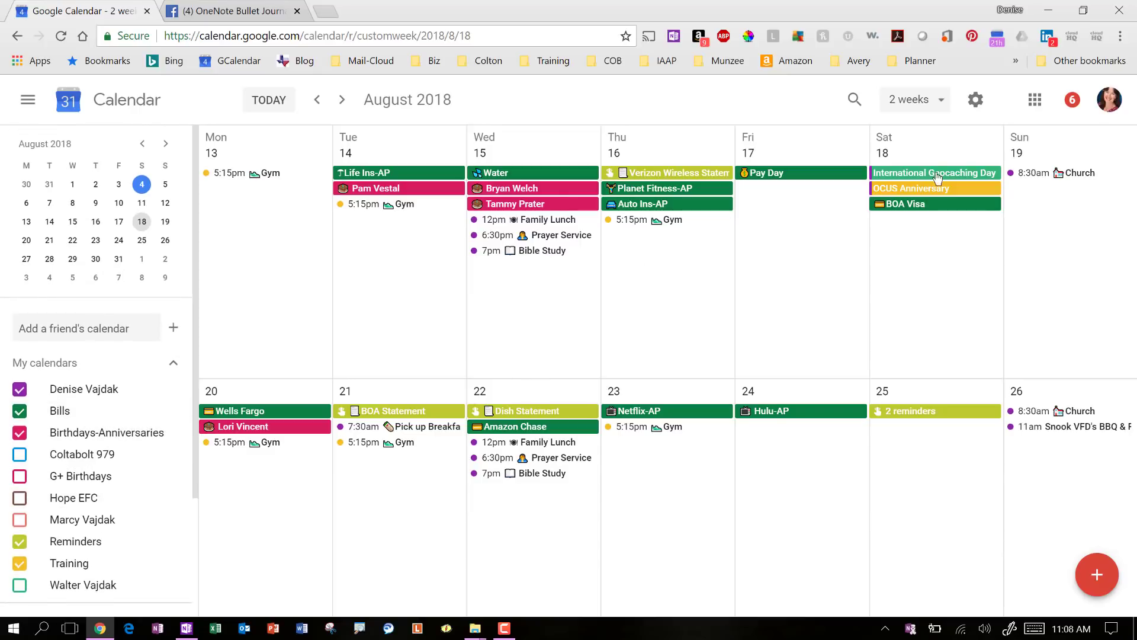
# - Go to printmycal.com and sign in with the Google account
pyautogui.click(516, 33)
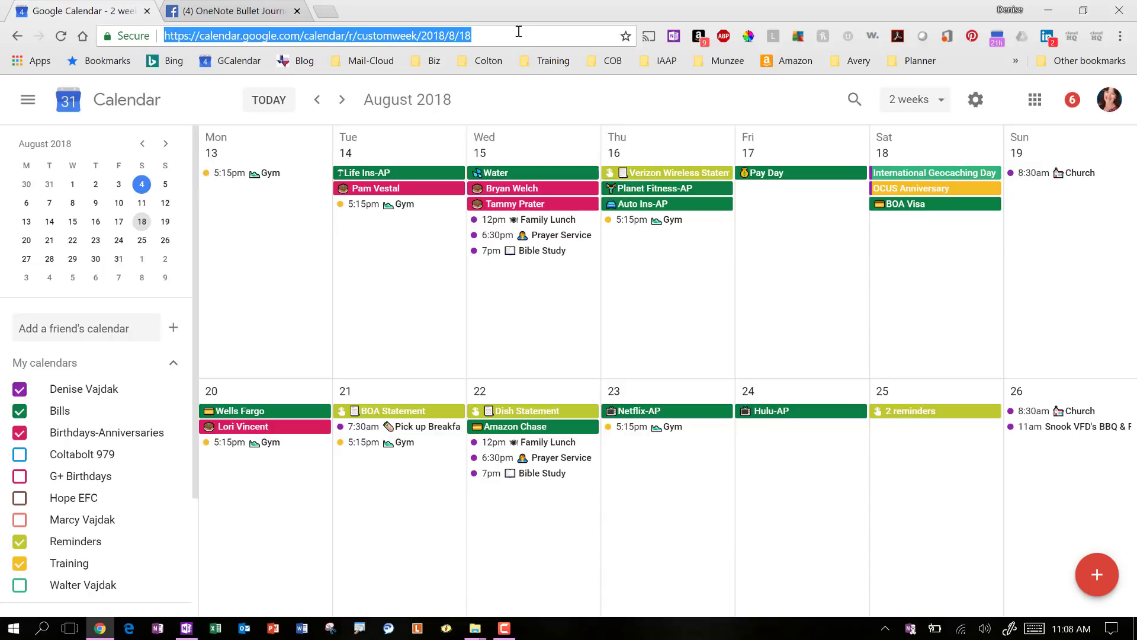
pyautogui.write('printmycal.com')
pyautogui.press('Return')
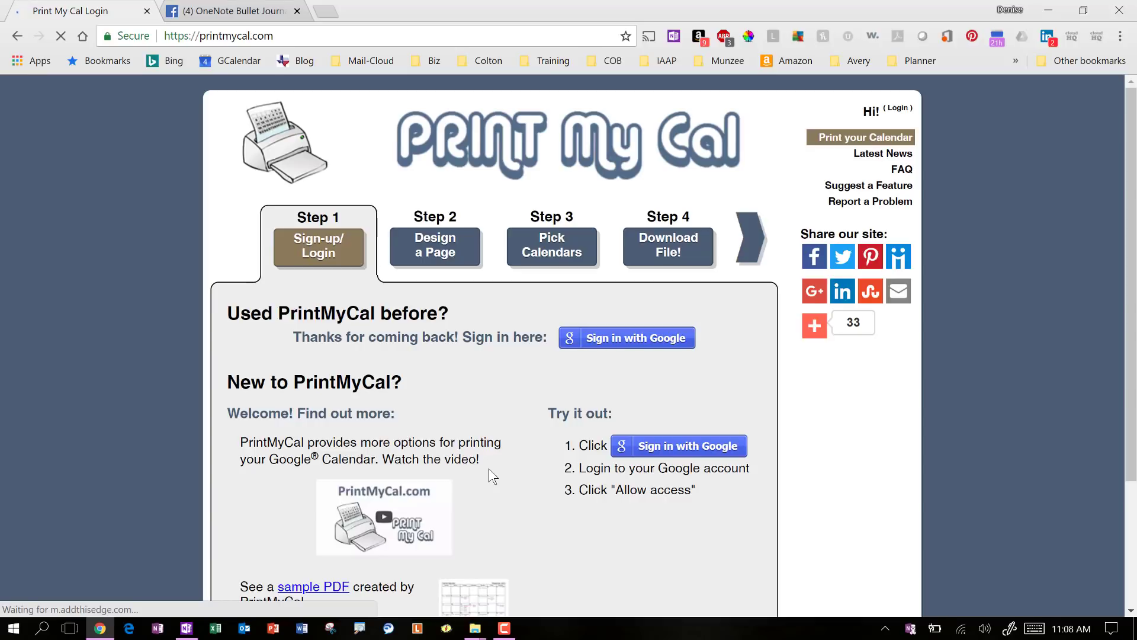
pyautogui.click(648, 342)
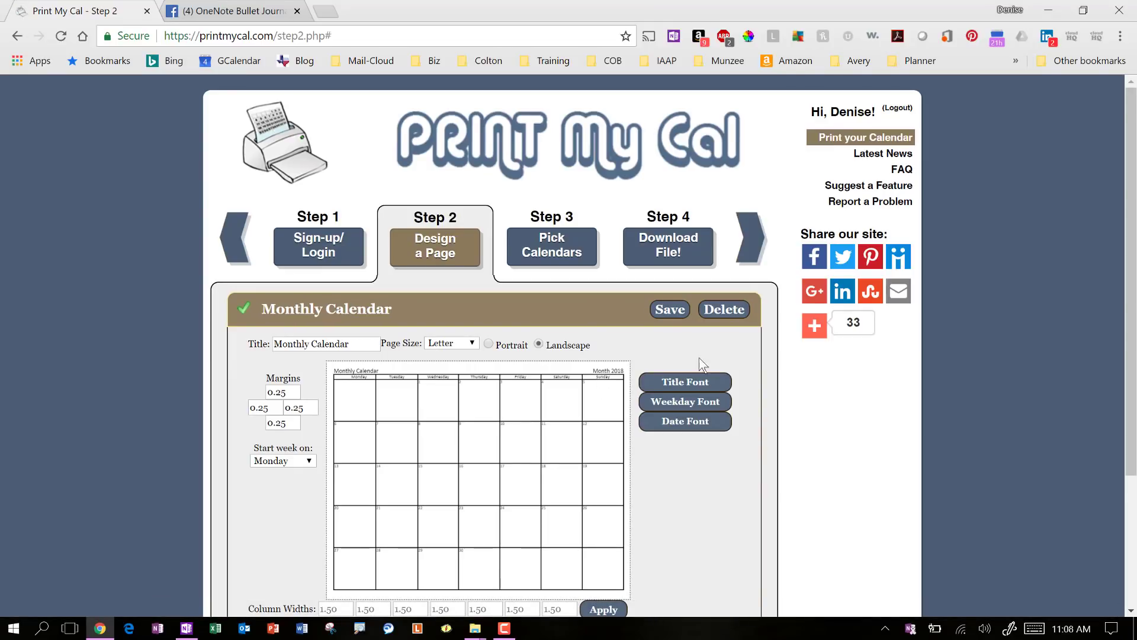
pyautogui.scroll(-1, 691, 501)
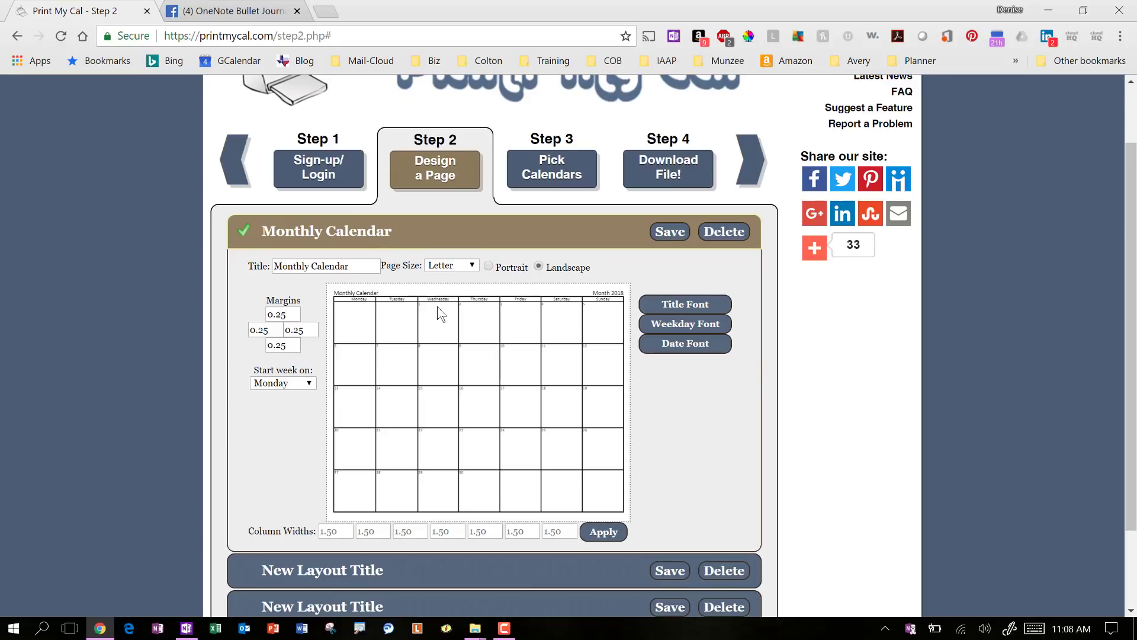
pyautogui.click(461, 268)
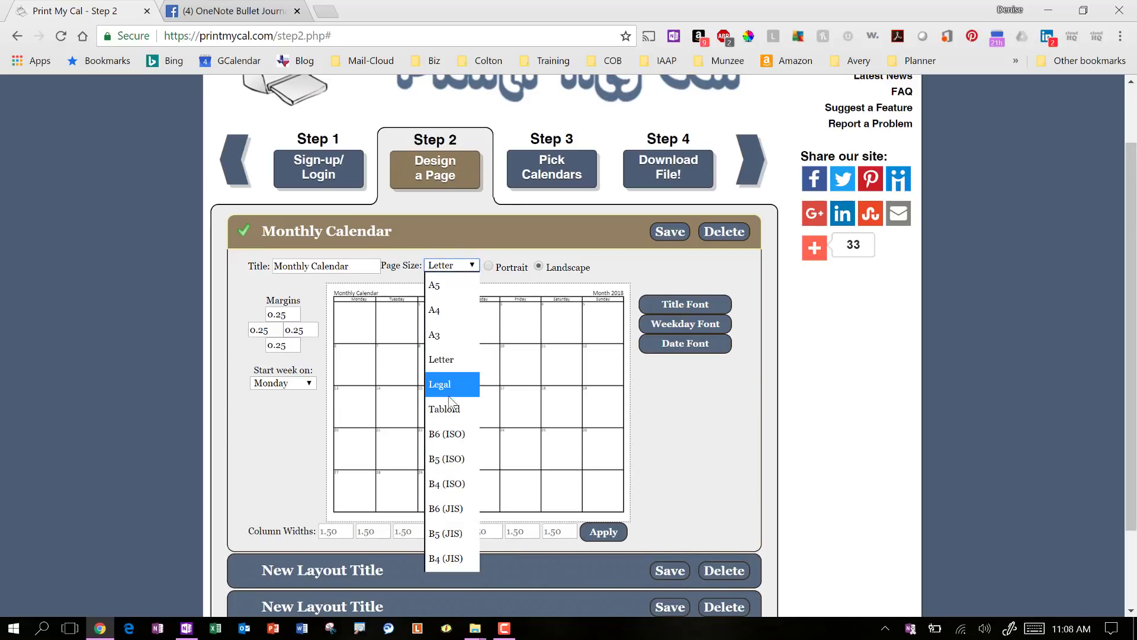
pyautogui.click(607, 276)
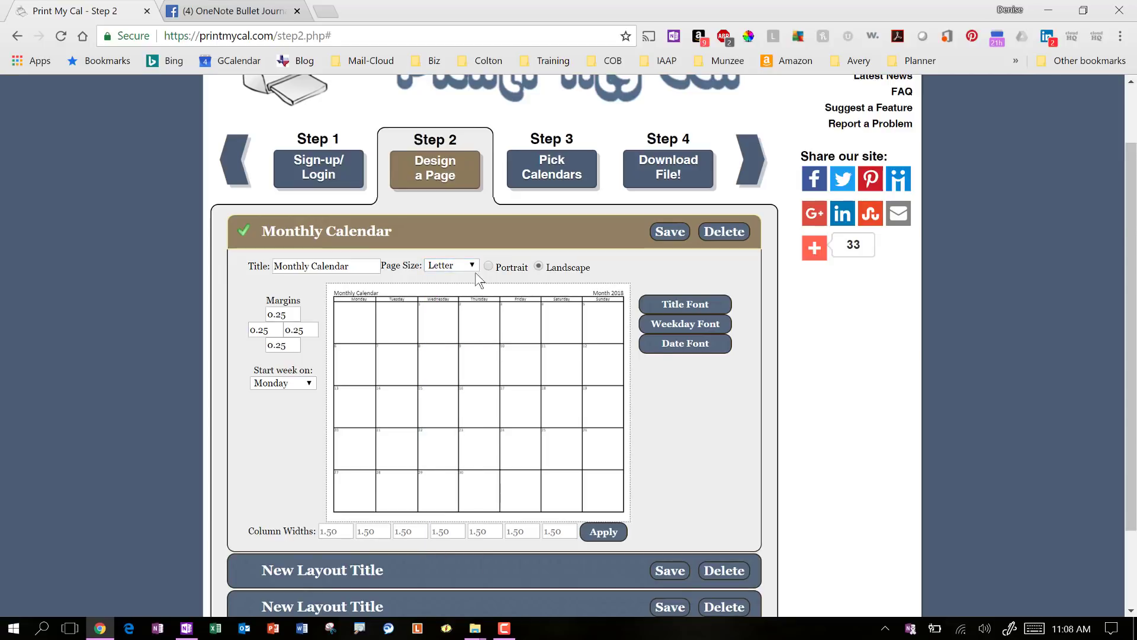
pyautogui.click(488, 266)
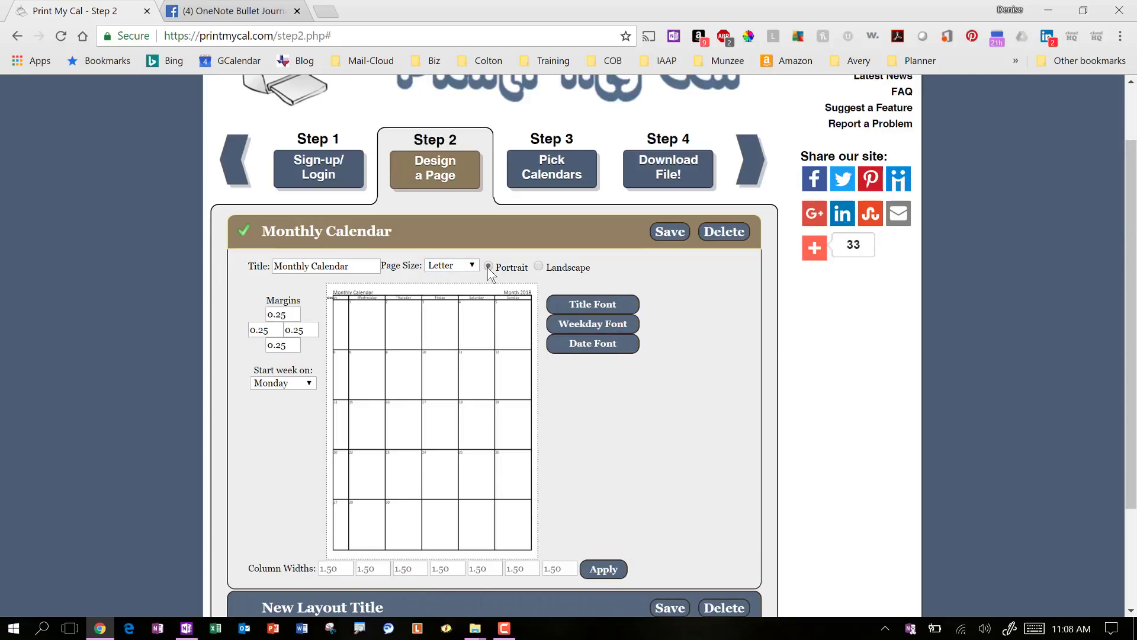
pyautogui.click(539, 266)
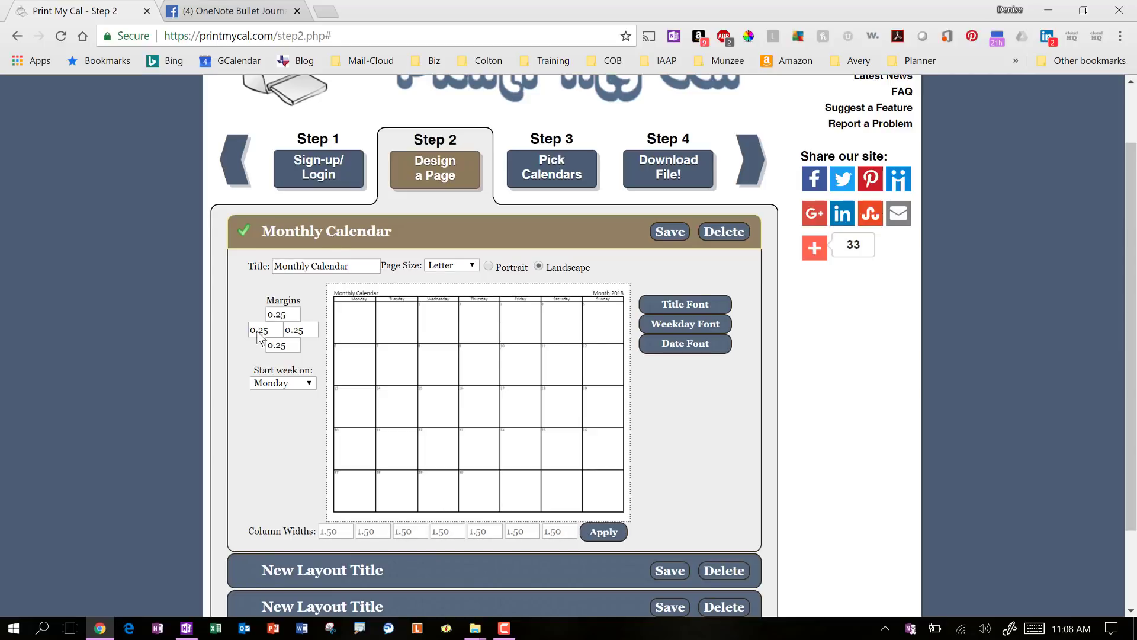
pyautogui.click(306, 384)
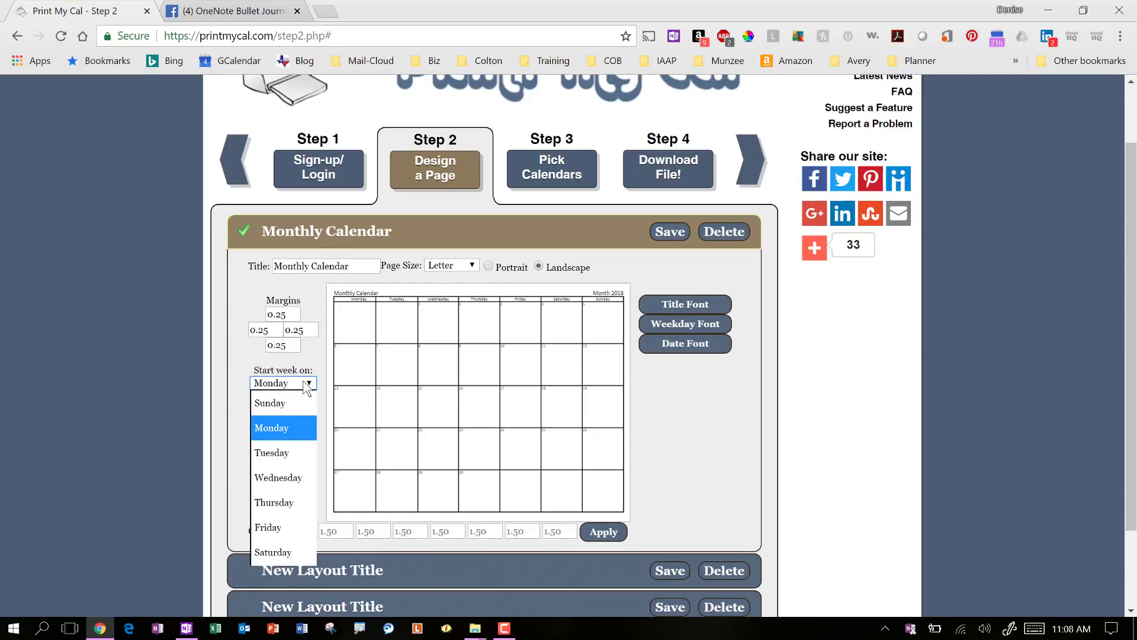
pyautogui.click(267, 428)
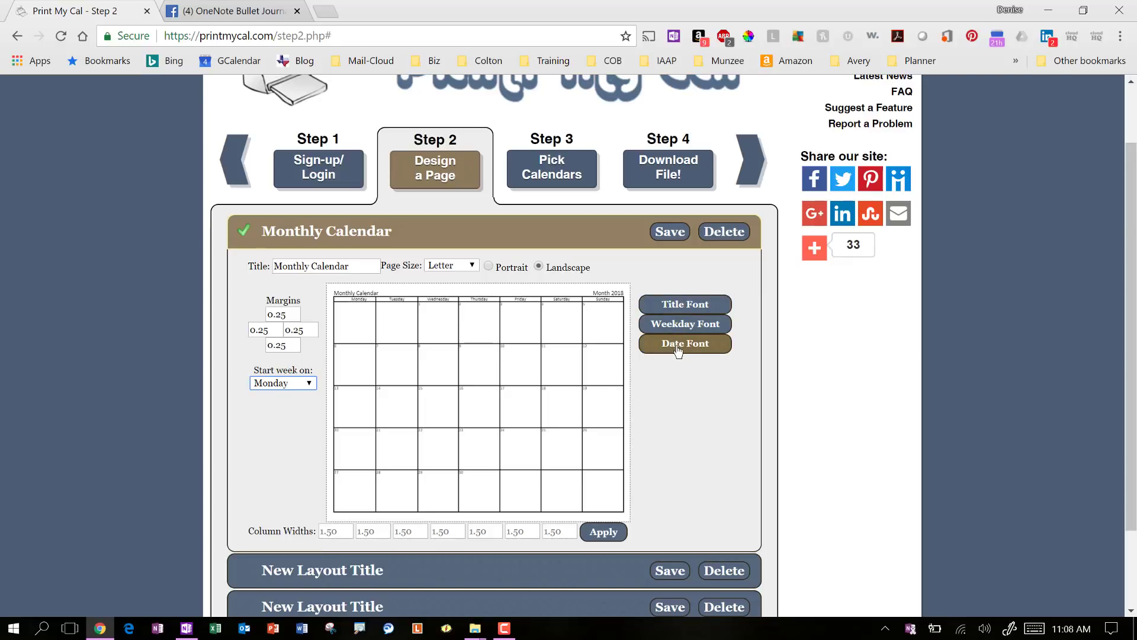
pyautogui.click(680, 306)
pyautogui.click(542, 272)
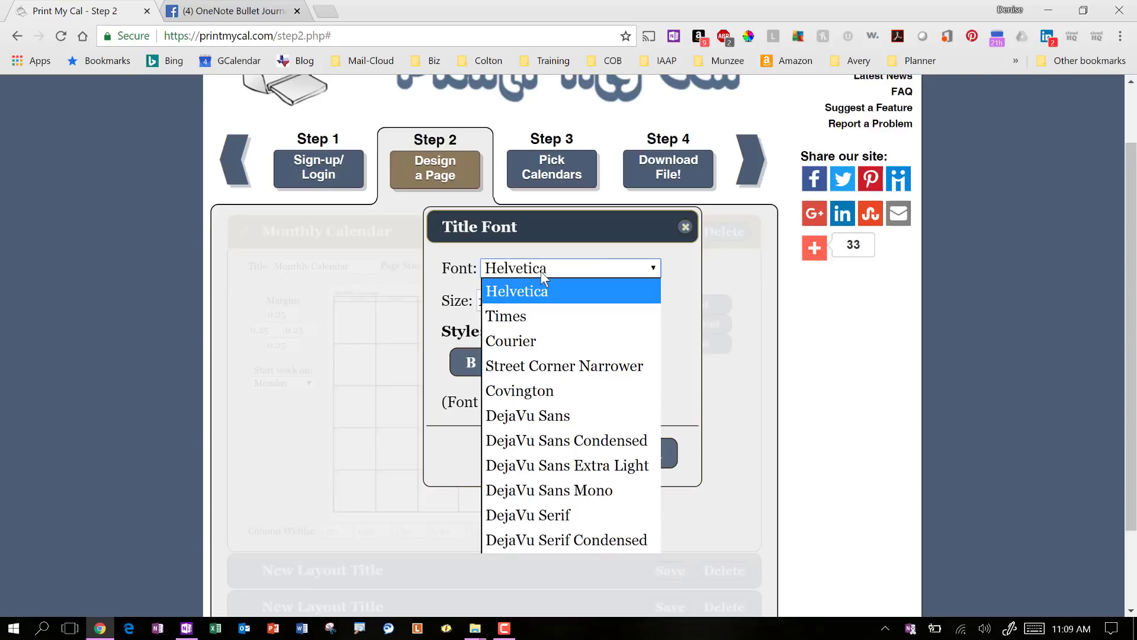
pyautogui.click(677, 302)
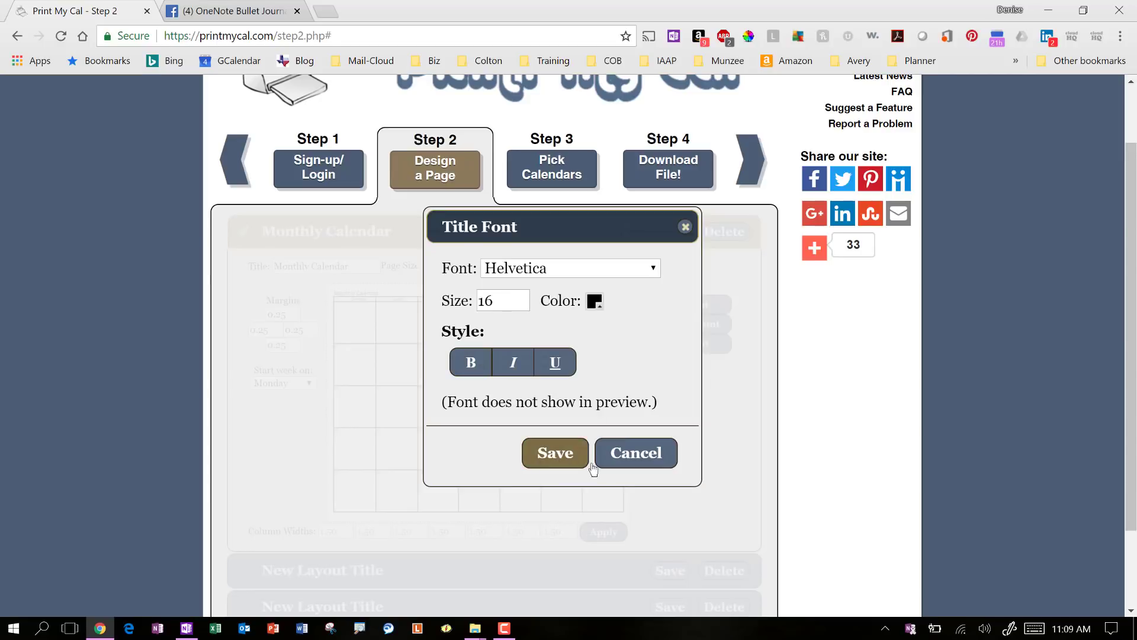
pyautogui.click(635, 458)
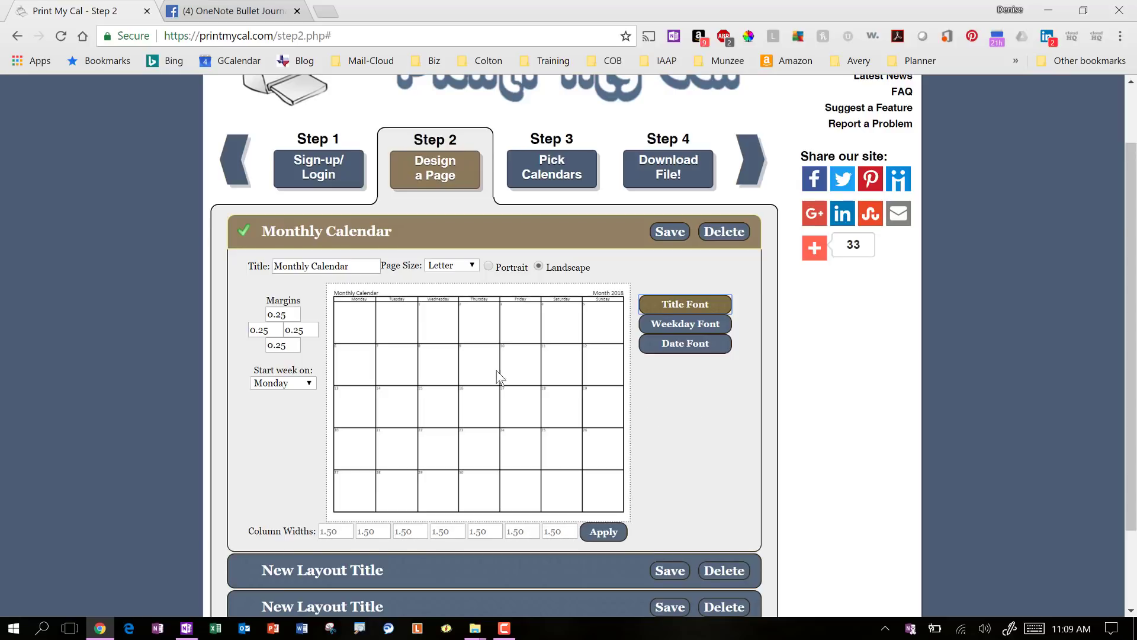
# - Move on to the next PrintMyCal step and look through its event display options
pyautogui.click(558, 177)
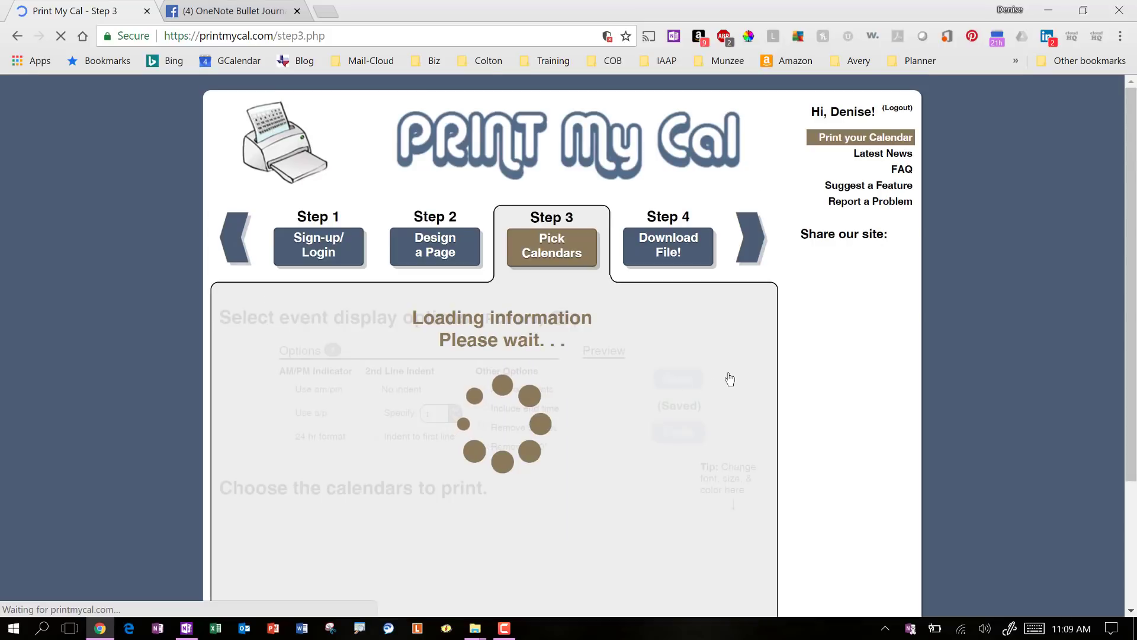
pyautogui.scroll(-3, 730, 379)
pyautogui.scroll(-1, 794, 355)
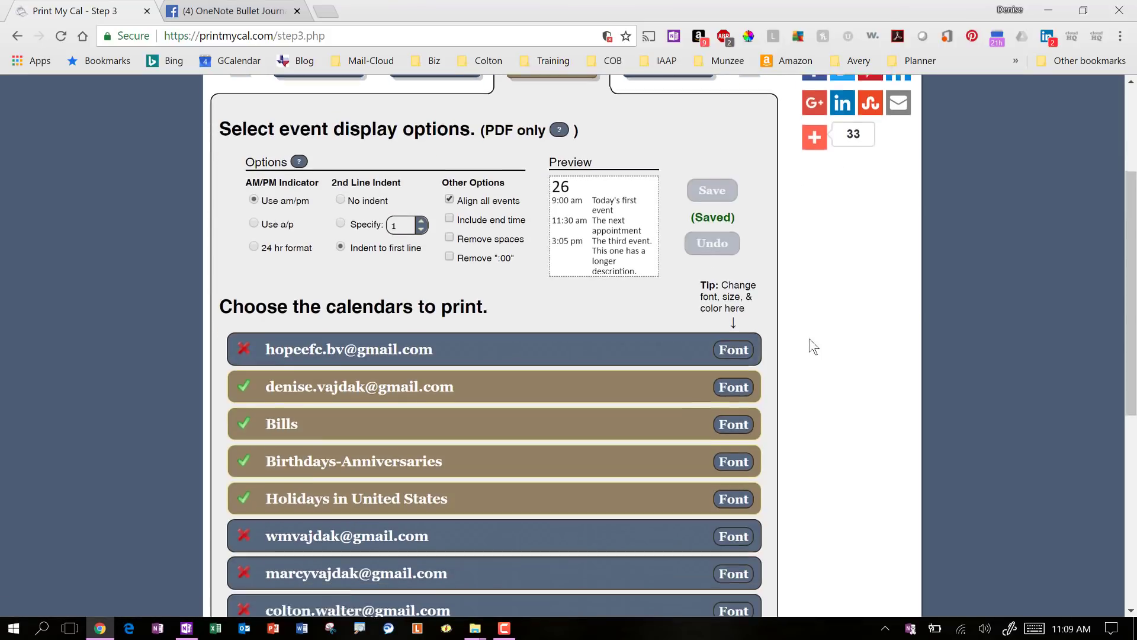
pyautogui.scroll(-1, 811, 344)
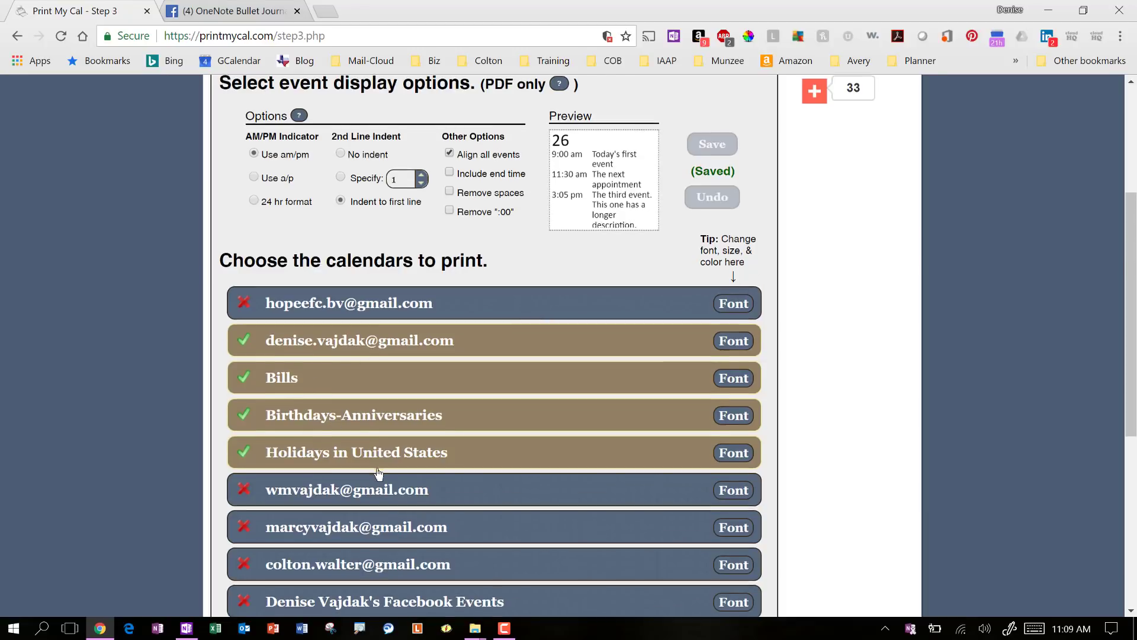
pyautogui.scroll(-3, 381, 474)
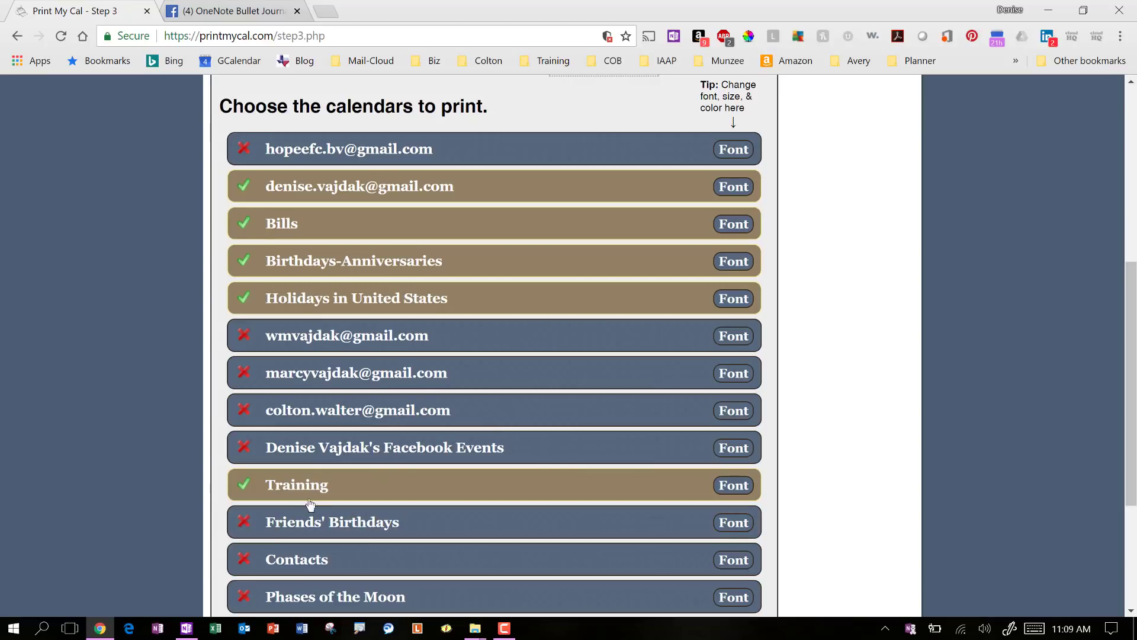
pyautogui.scroll(4, 314, 503)
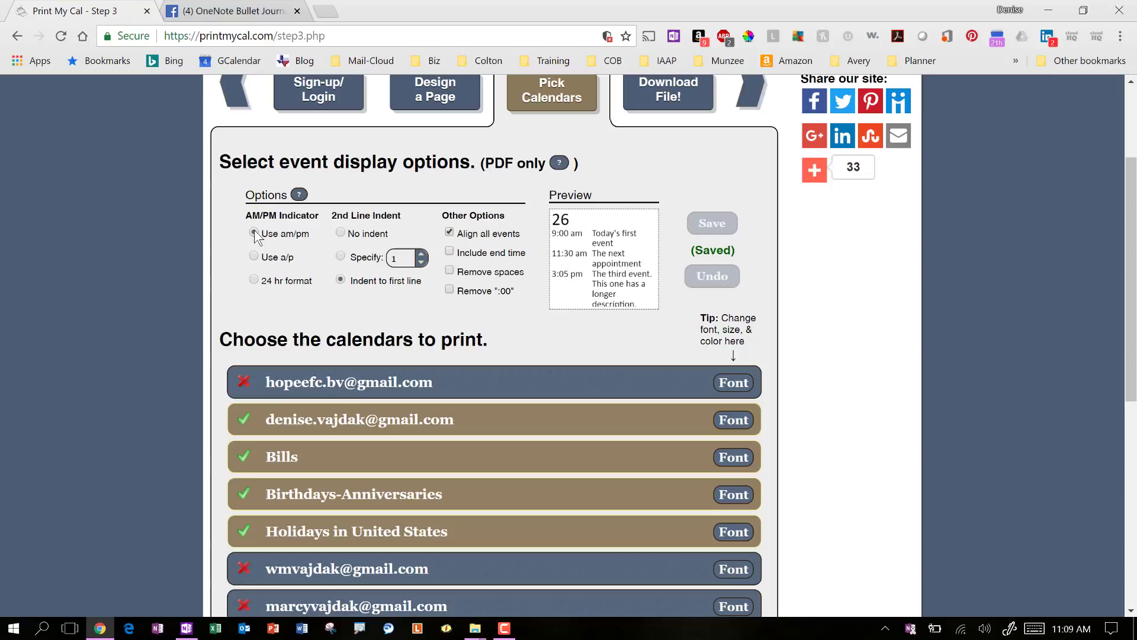
# - Show event times in a/p style and indent wrapped event lines to the first line
pyautogui.click(255, 257)
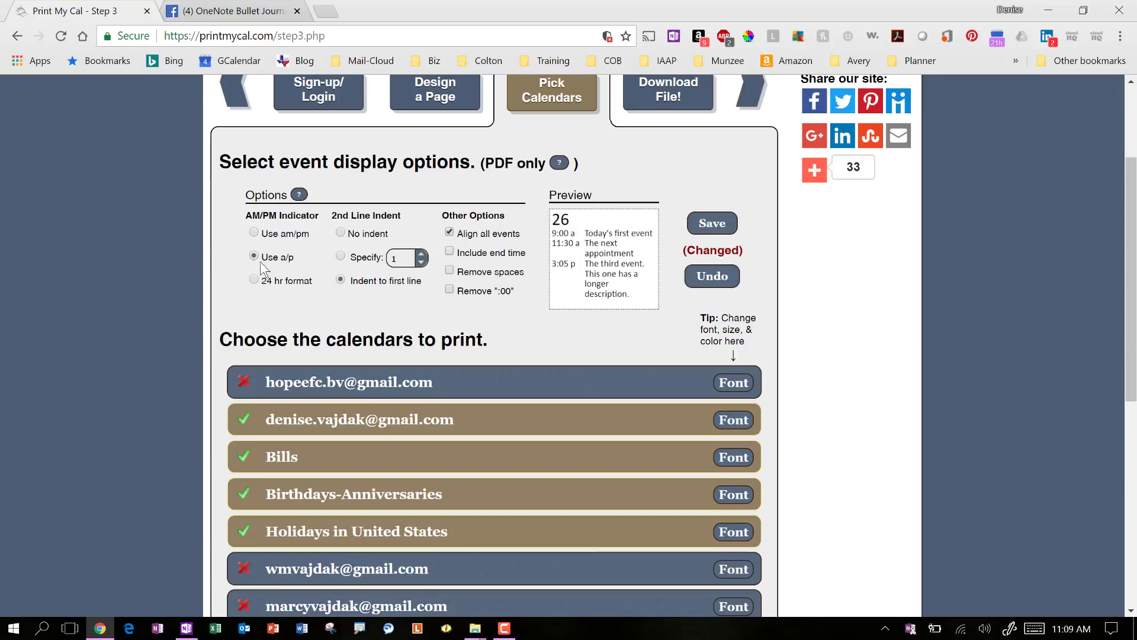
pyautogui.click(253, 280)
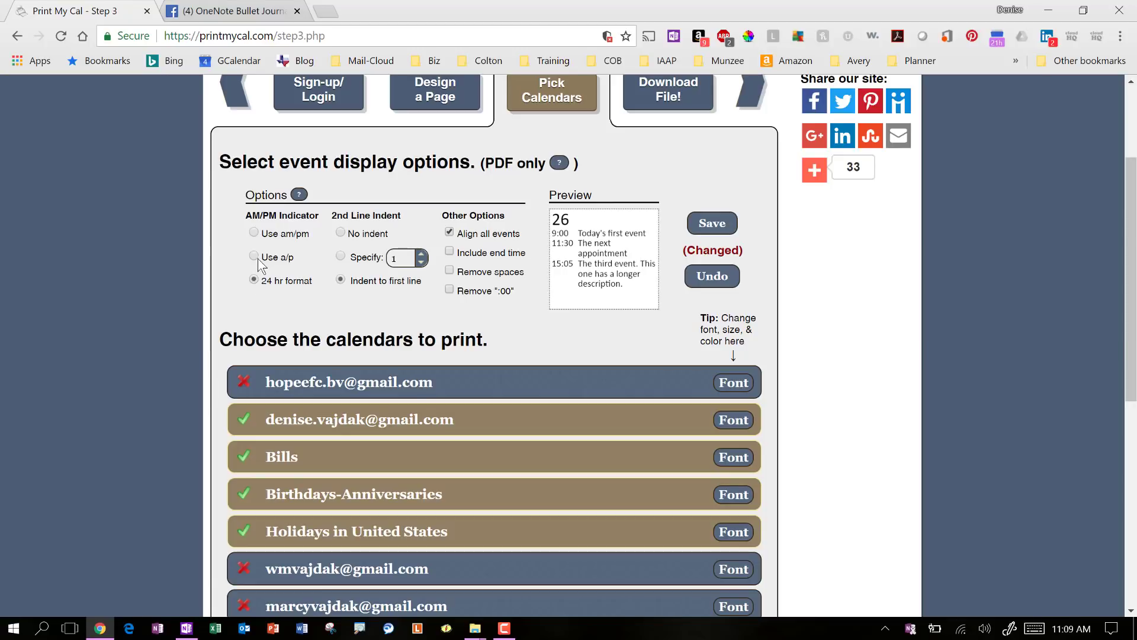
pyautogui.click(254, 257)
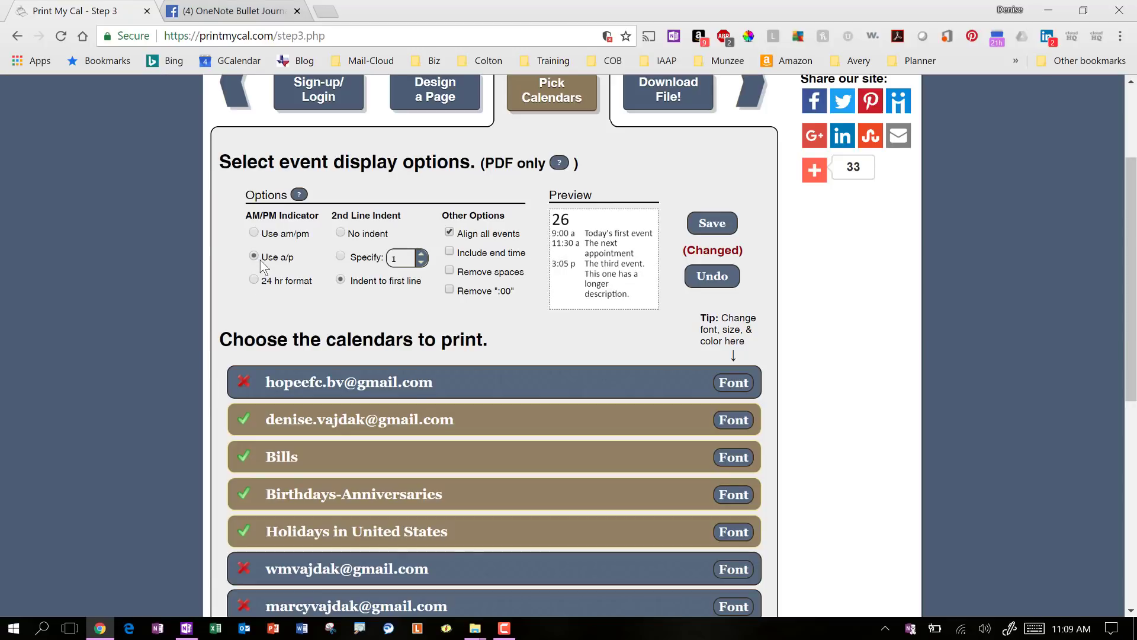
pyautogui.click(341, 232)
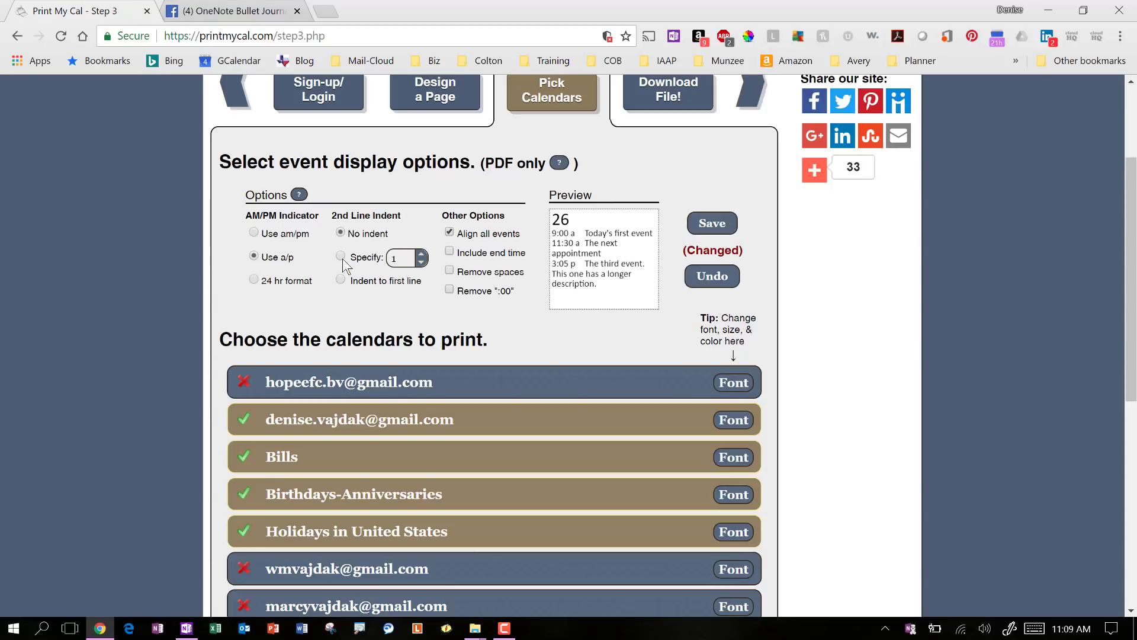
pyautogui.click(341, 279)
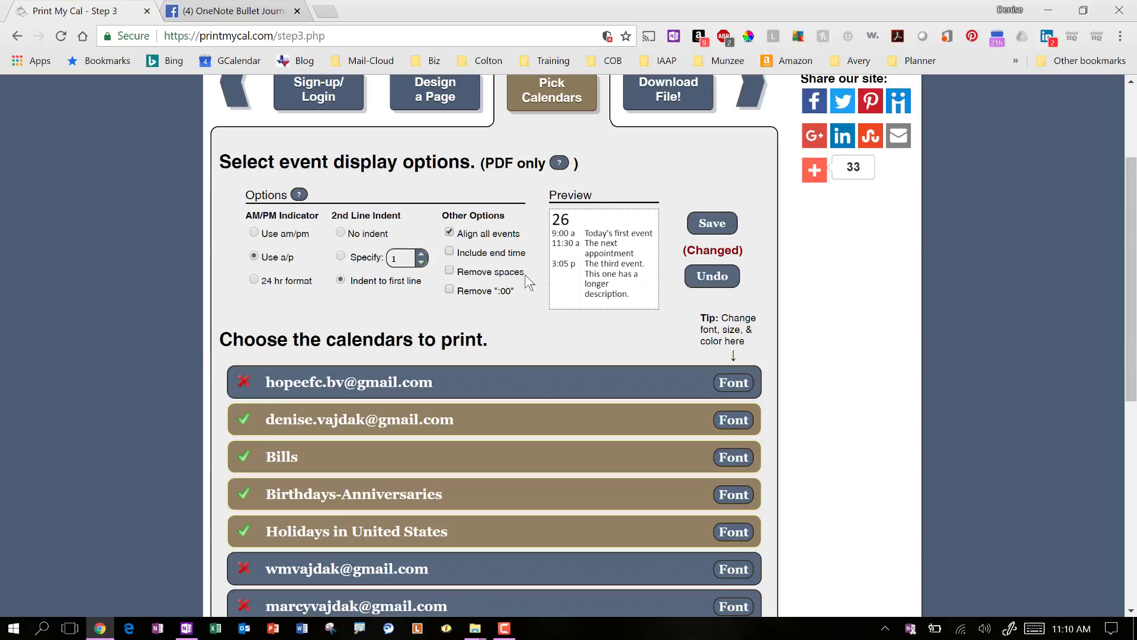
pyautogui.scroll(1, 735, 339)
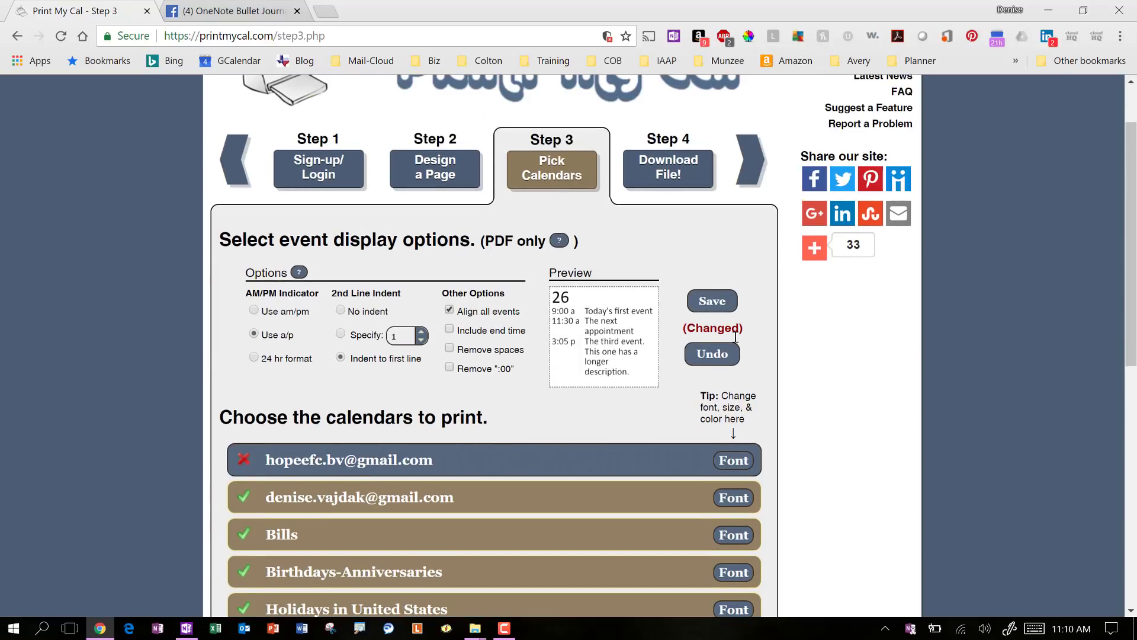
pyautogui.scroll(-5, 735, 339)
pyautogui.scroll(3, 735, 341)
pyautogui.scroll(3, 735, 342)
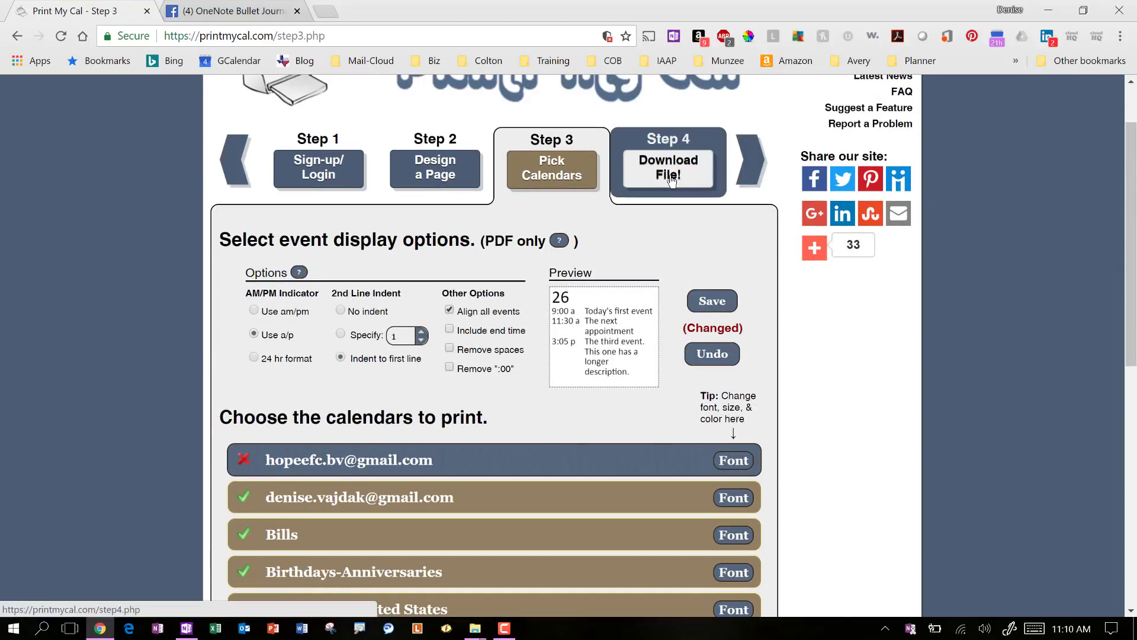
# - Prepare a one-month calendar starting August 2018 and download it as an RTF file
pyautogui.click(668, 243)
pyautogui.scroll(-3, 464, 435)
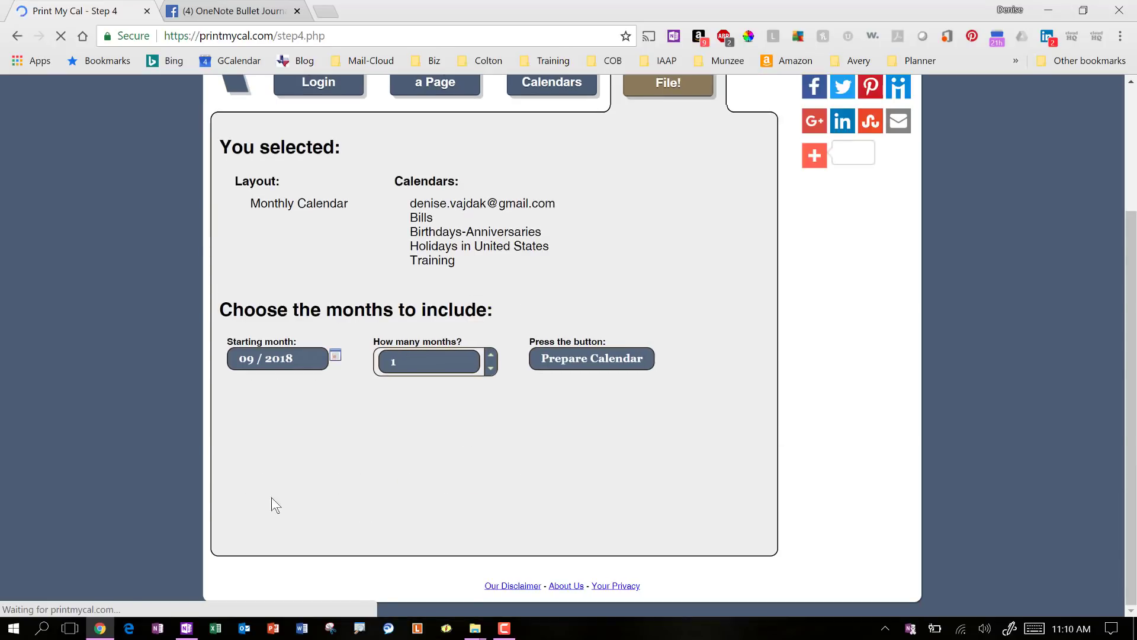
pyautogui.click(294, 360)
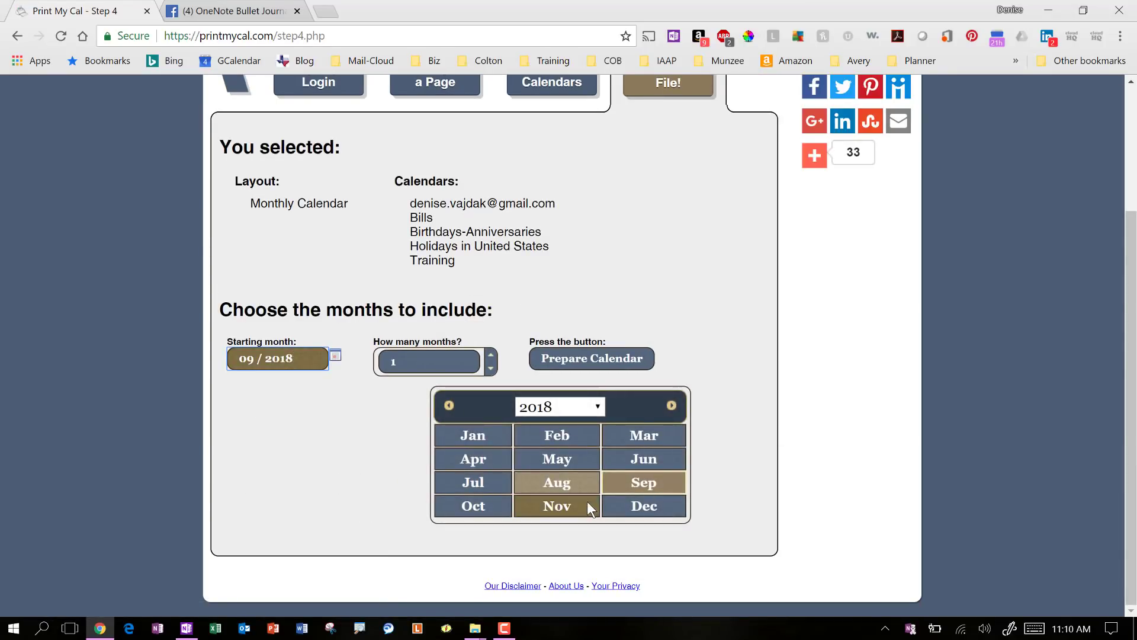
pyautogui.click(571, 484)
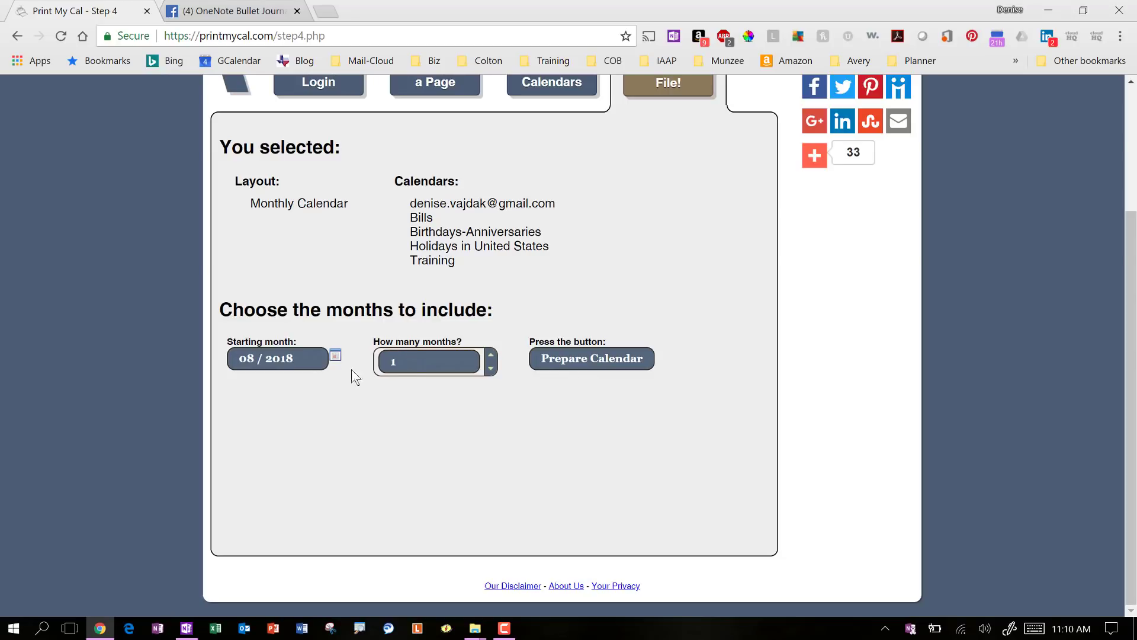
pyautogui.click(599, 366)
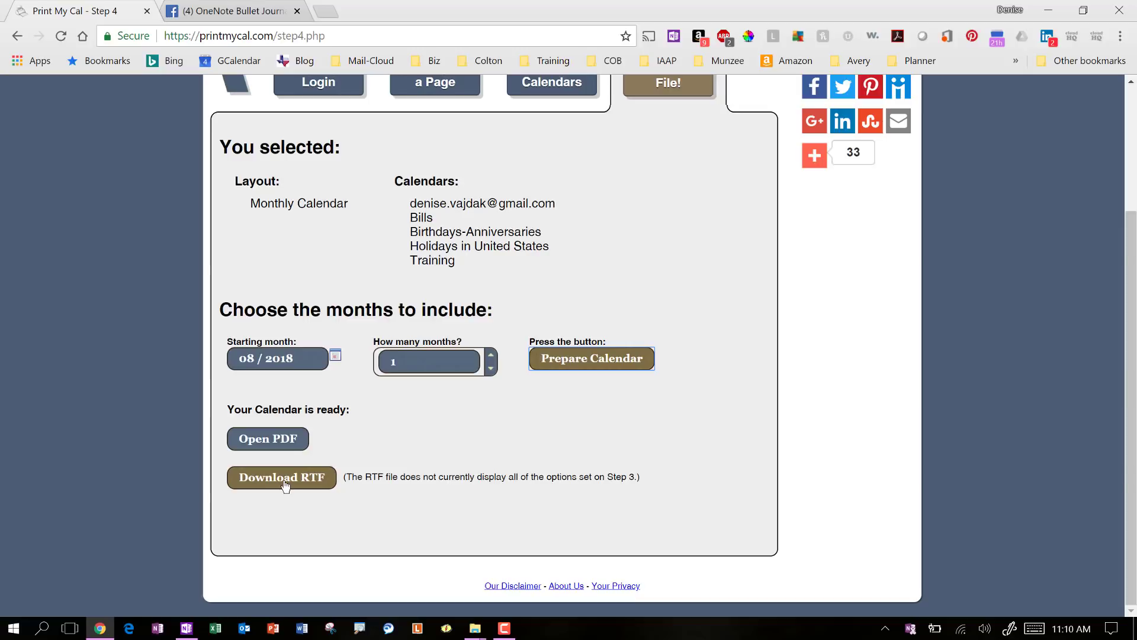
pyautogui.click(285, 481)
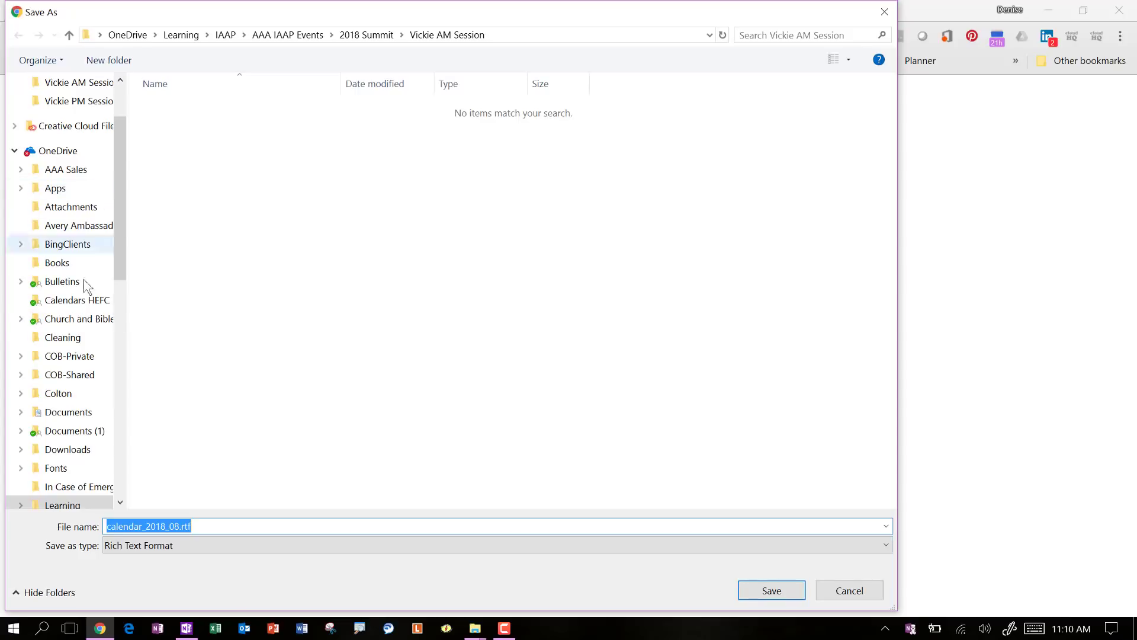
# - Save calendar_2018_08.rtf in Documents > Calendars and open the downloaded file
pyautogui.click(62, 413)
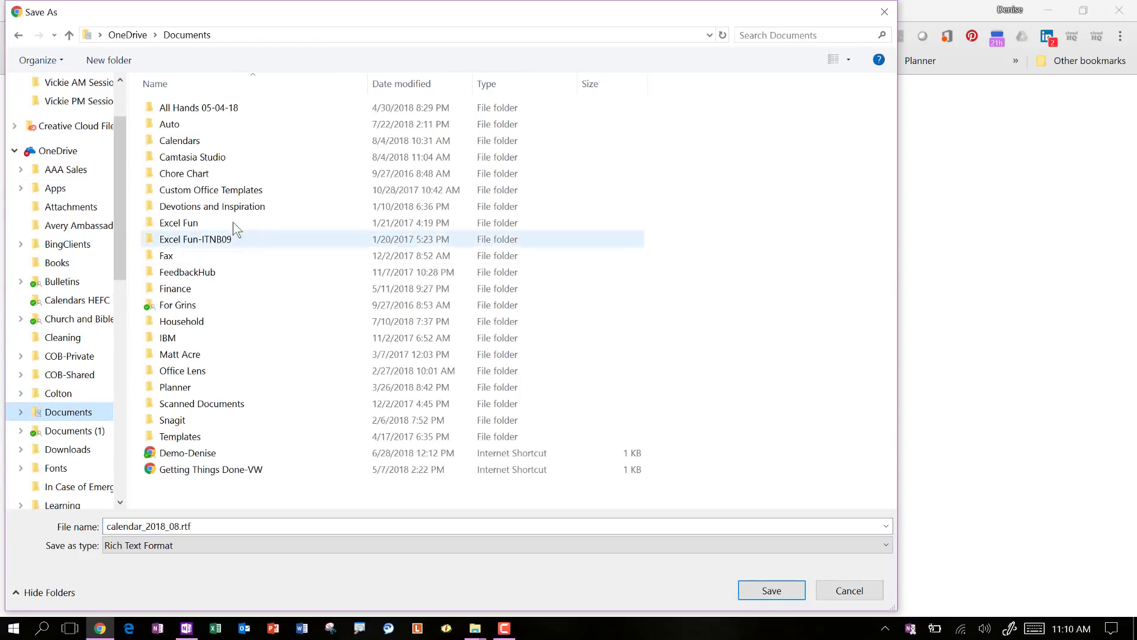
pyautogui.click(171, 143)
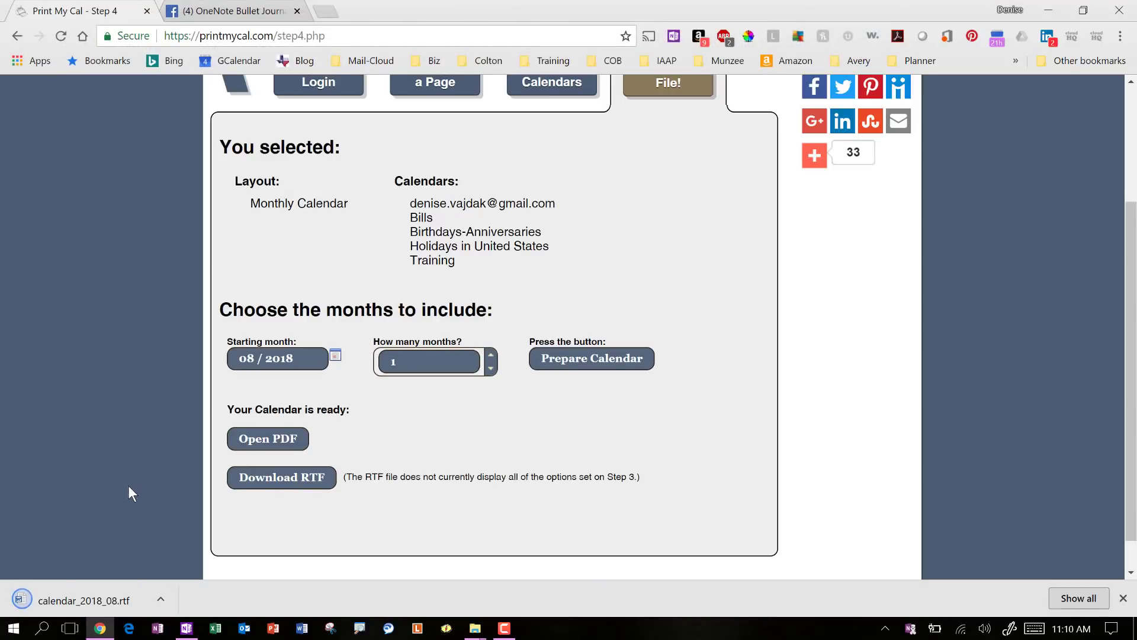
pyautogui.click(83, 595)
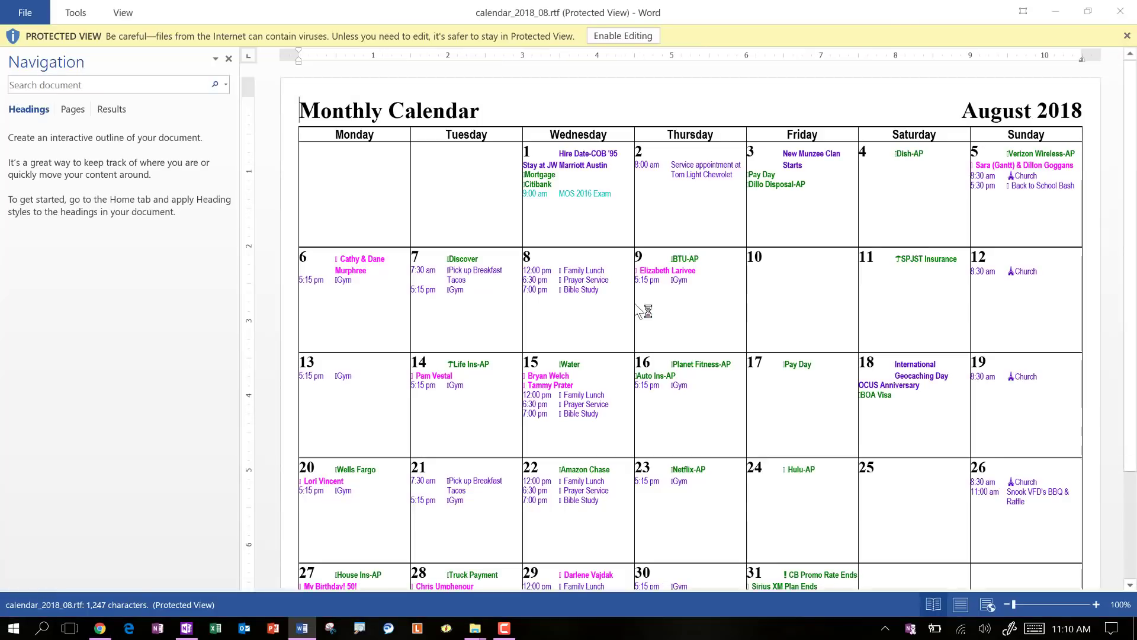
# - Enable editing of calendar_2018_08.rtf and close the Navigation pane
pyautogui.click(613, 40)
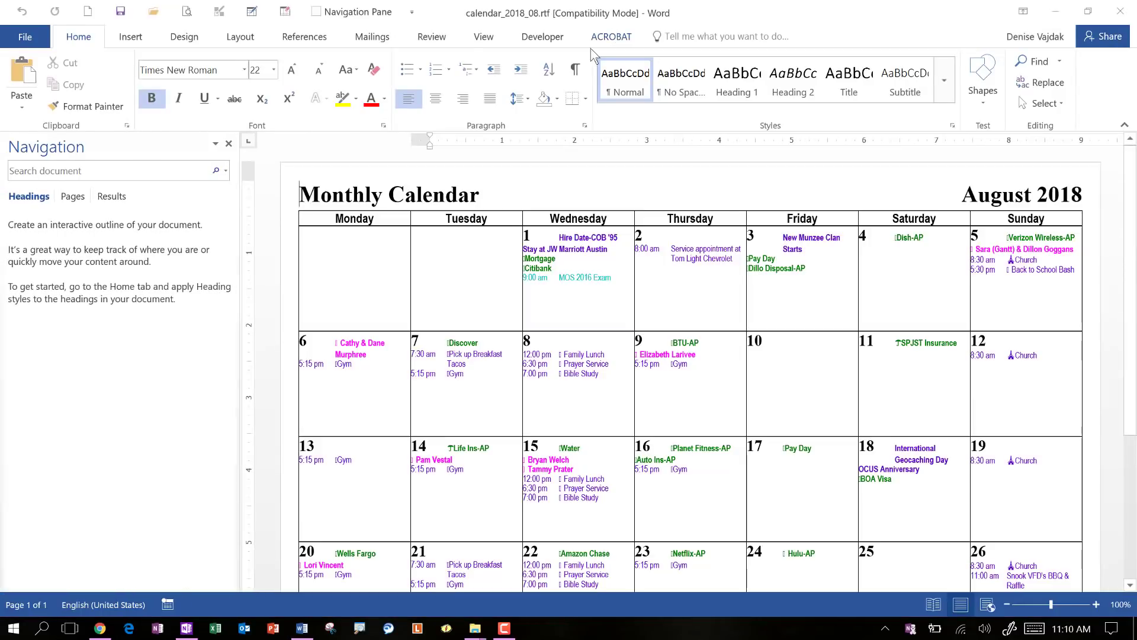
pyautogui.click(228, 144)
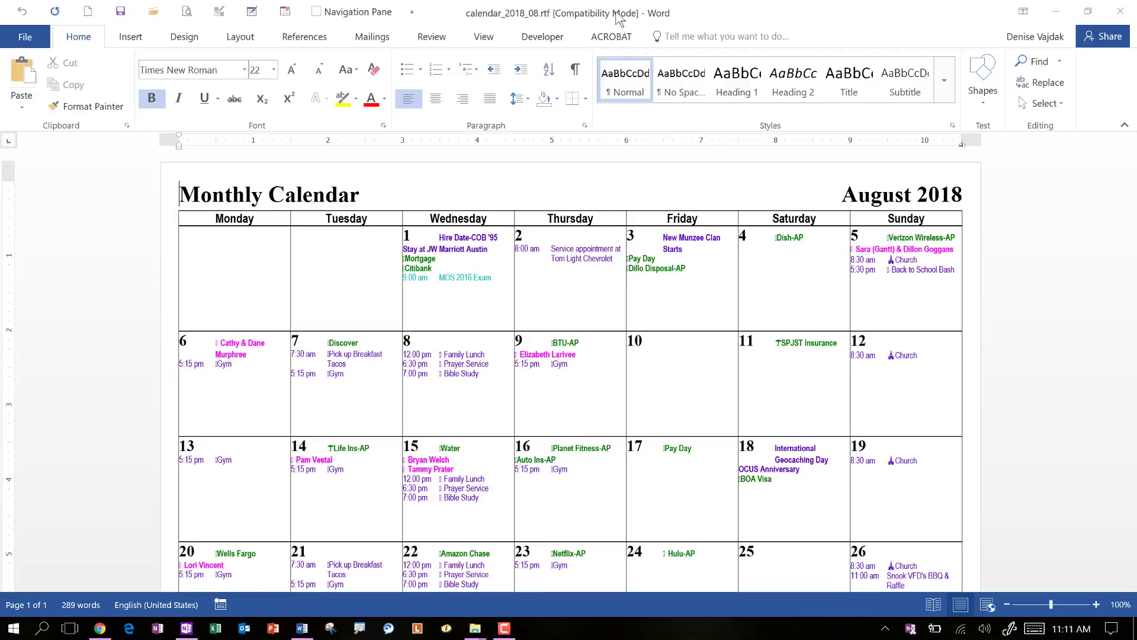
# - Convert calendar_2018_08.rtf out of Compatibility Mode to the newest Word format
pyautogui.click(22, 36)
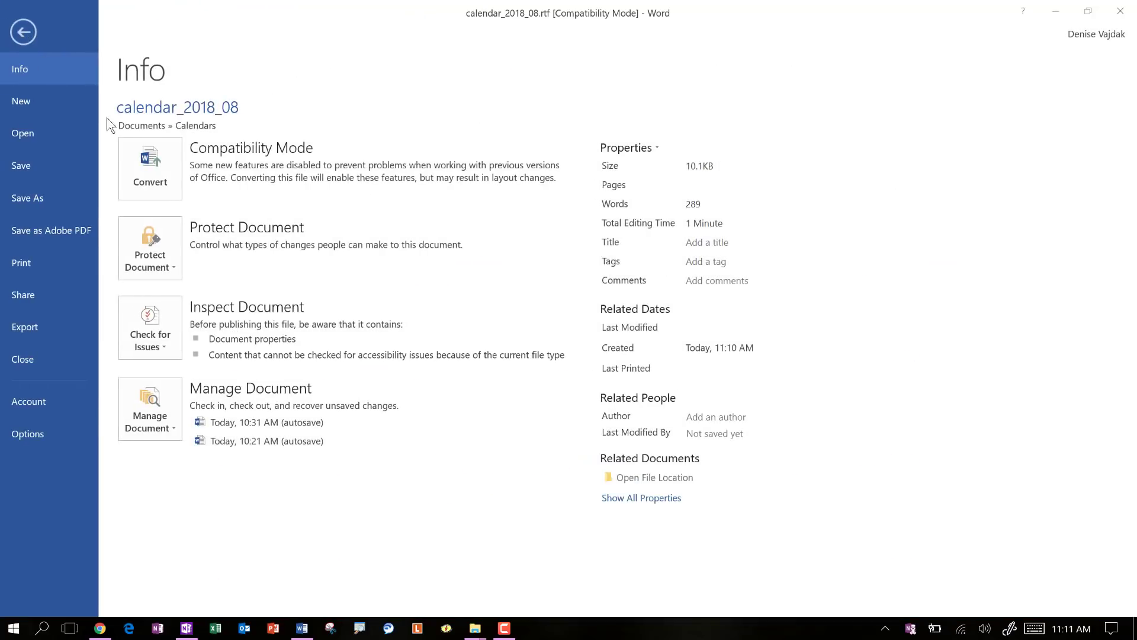
pyautogui.click(142, 172)
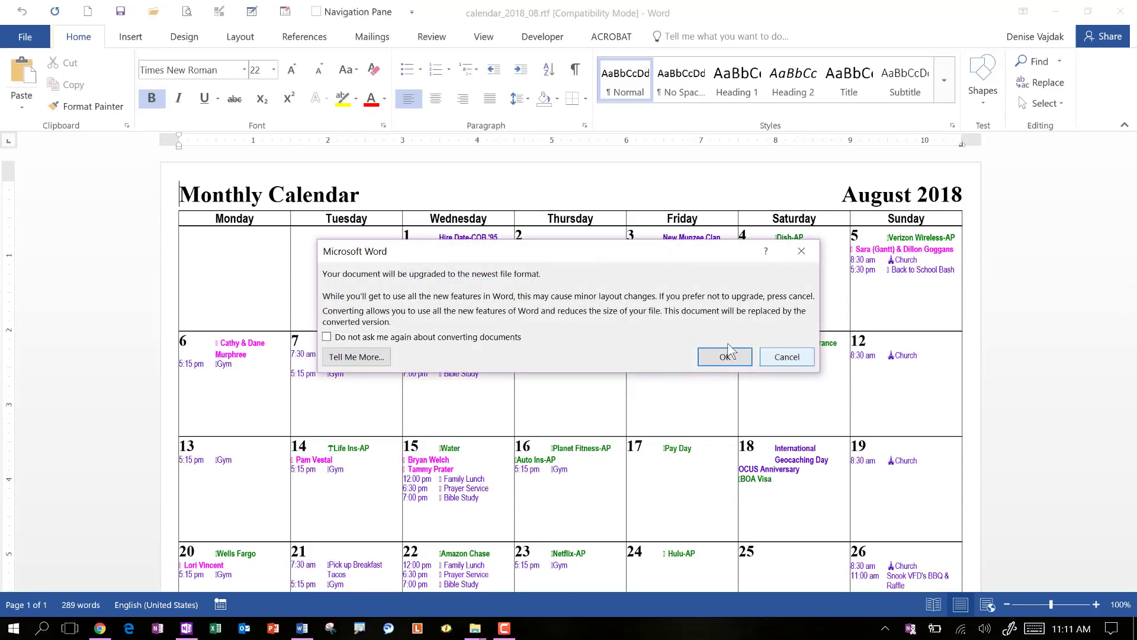
pyautogui.click(724, 358)
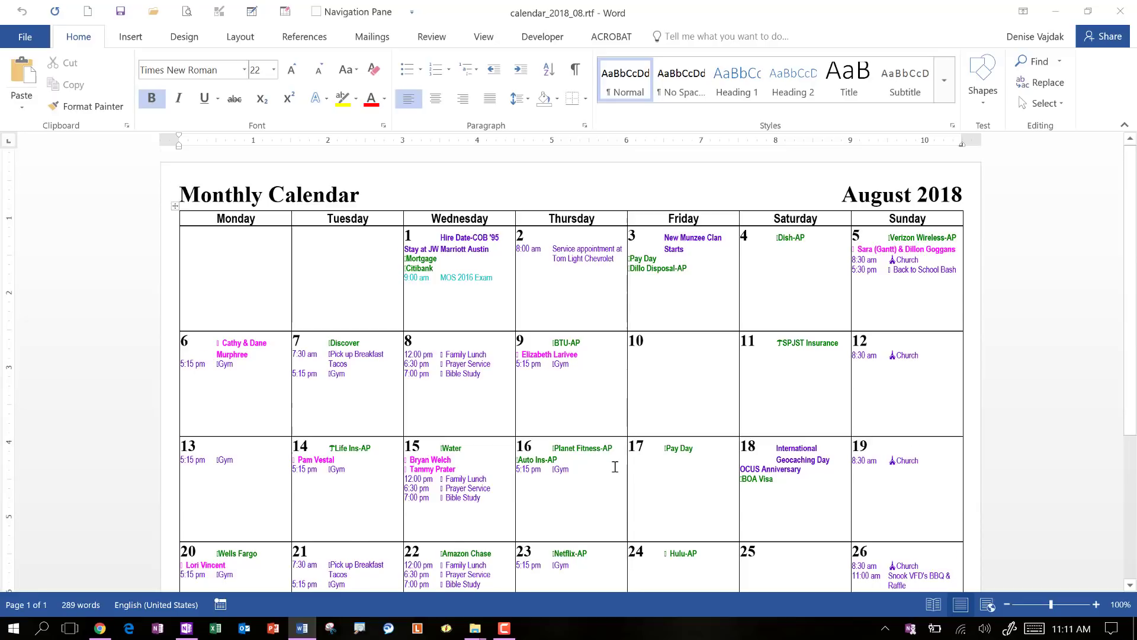
# - Merge the empty first-week Monday and Tuesday cells of the August table into one cell
pyautogui.scroll(-1, 616, 469)
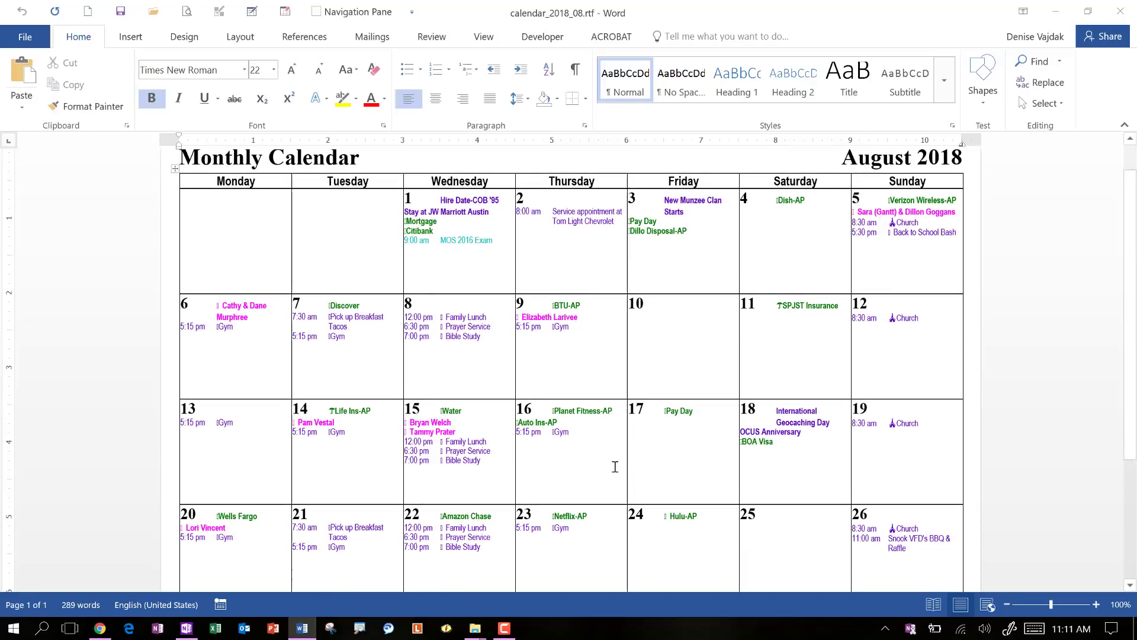
pyautogui.moveTo(352, 236); pyautogui.dragTo(264, 236)
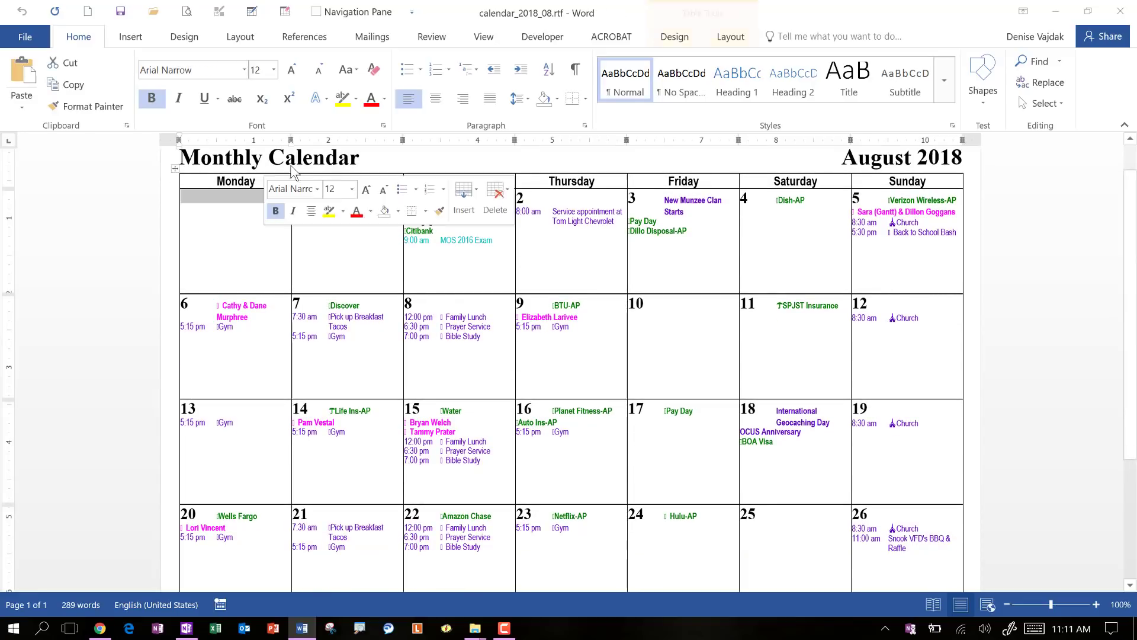
pyautogui.click(674, 37)
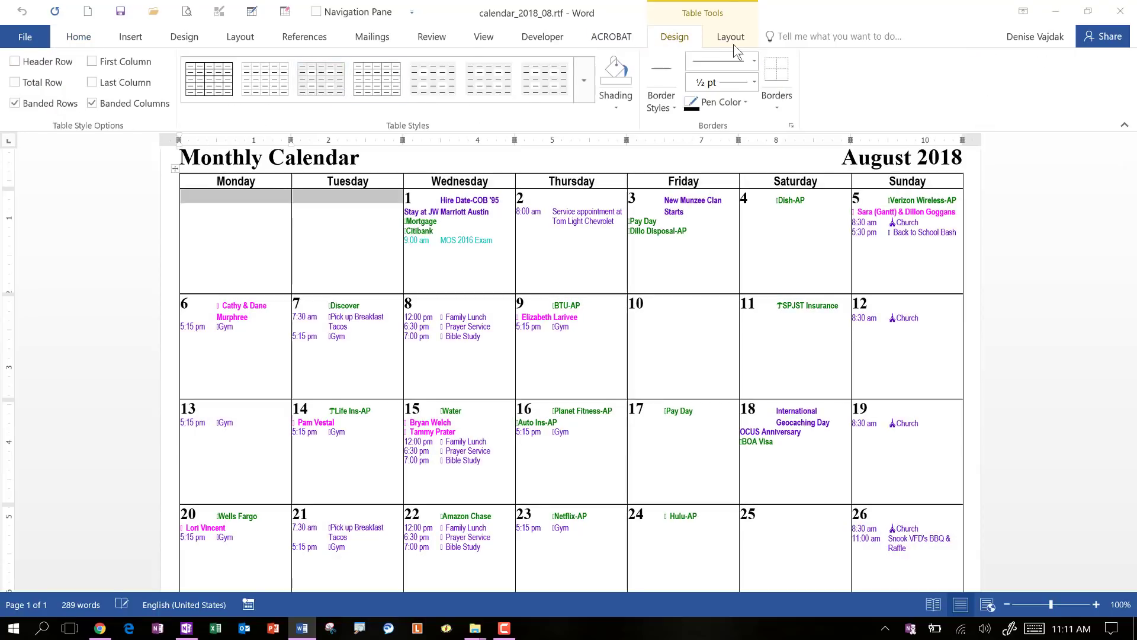
pyautogui.click(730, 37)
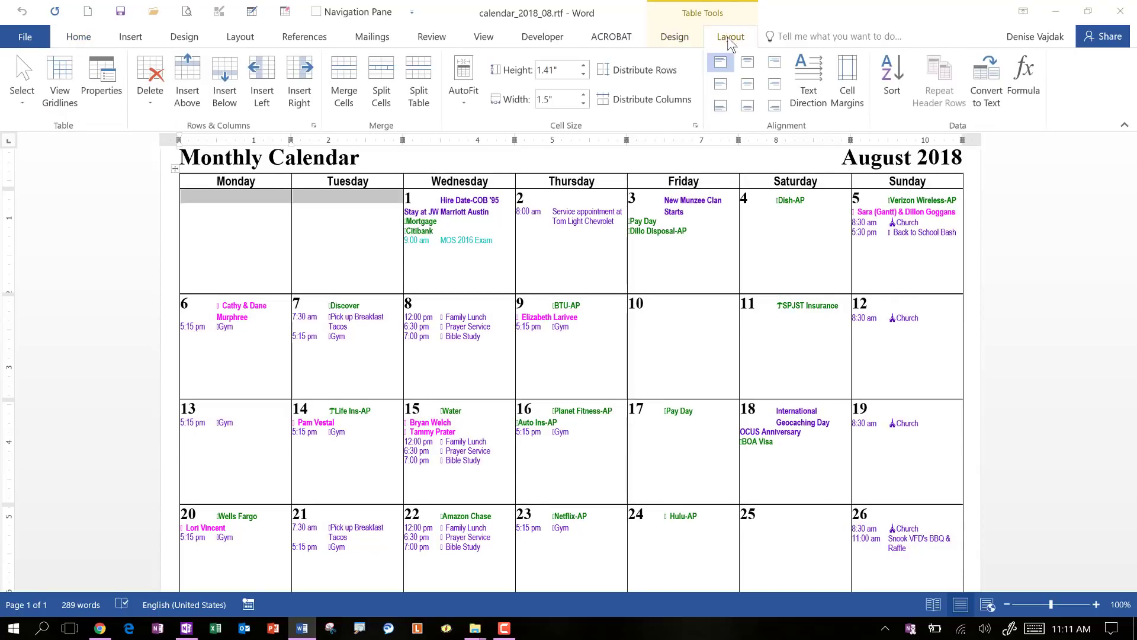
pyautogui.click(340, 82)
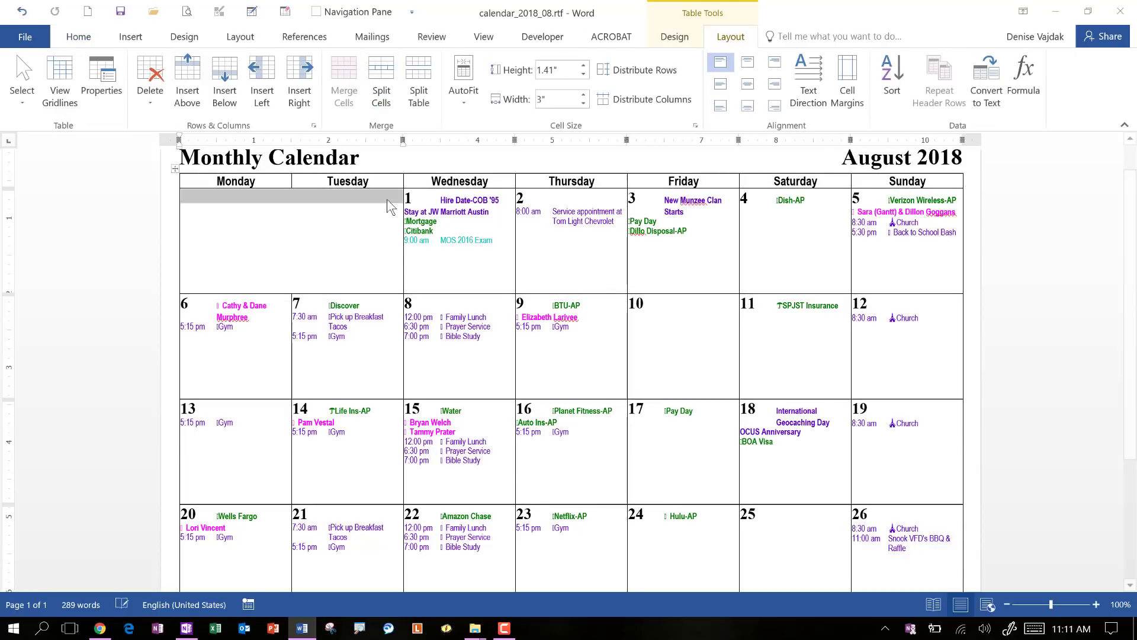
pyautogui.click(495, 237)
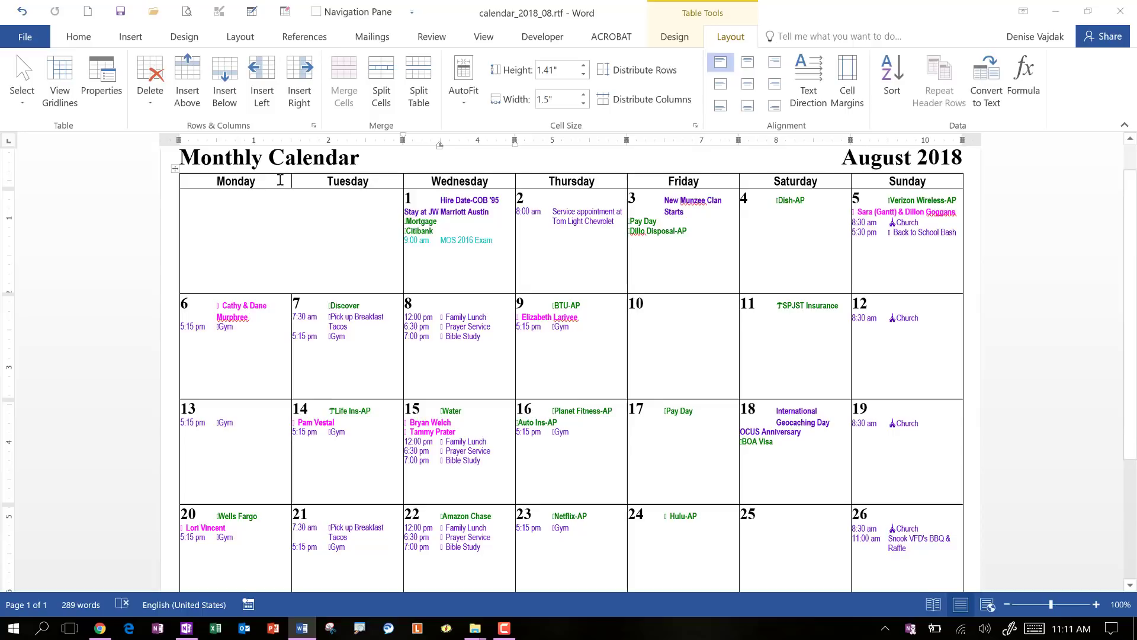
# - Apply the Cool Pastels theme and select the Monday–Sunday weekday header row
pyautogui.click(184, 36)
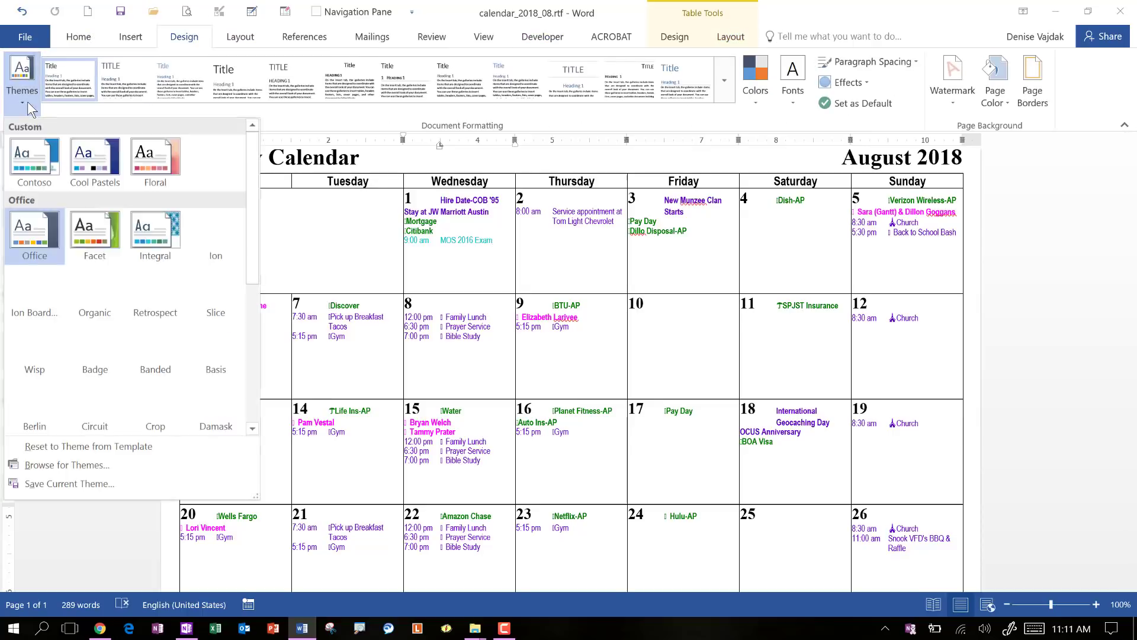
pyautogui.click(22, 80)
pyautogui.click(97, 165)
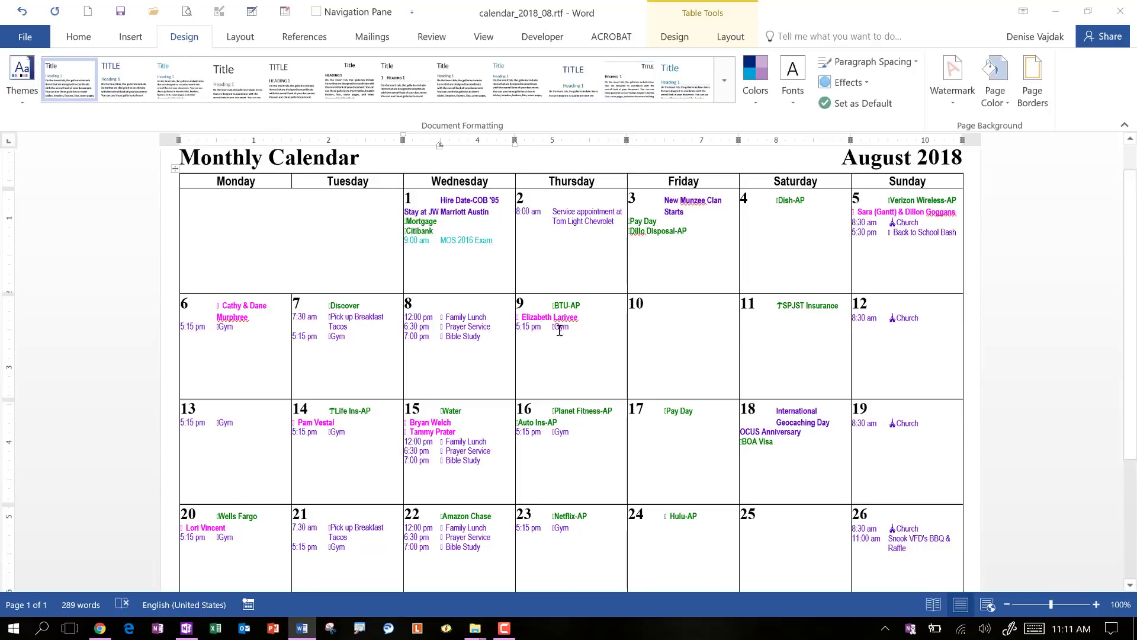
pyautogui.moveTo(258, 181); pyautogui.dragTo(855, 180)
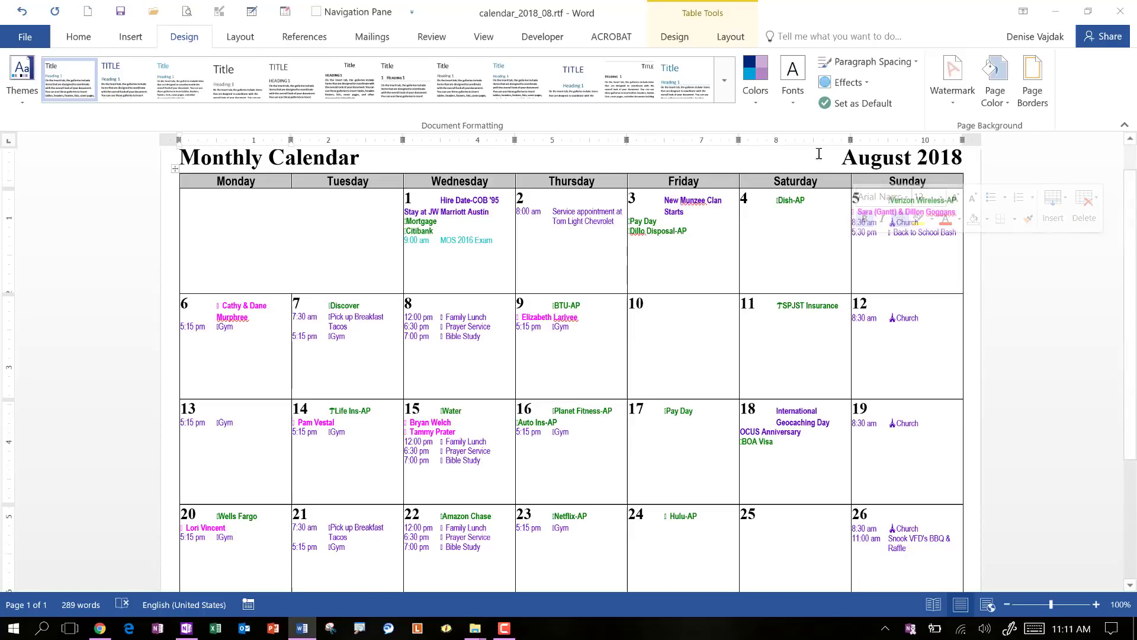
pyautogui.click(663, 158)
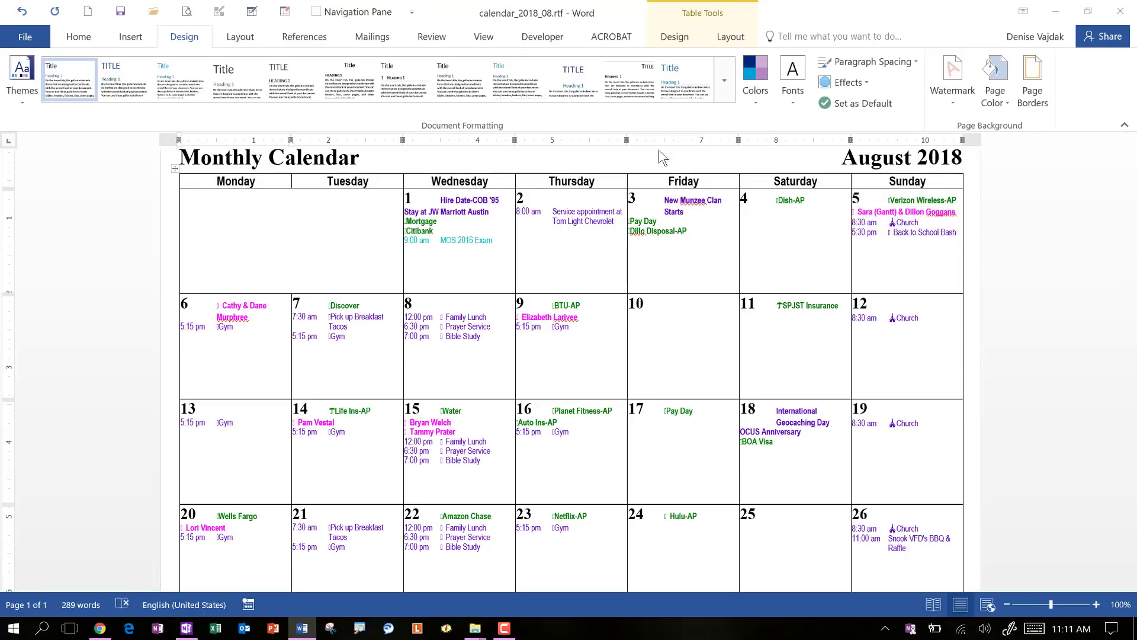
# - Shade the weekday header row light purple
pyautogui.click(671, 38)
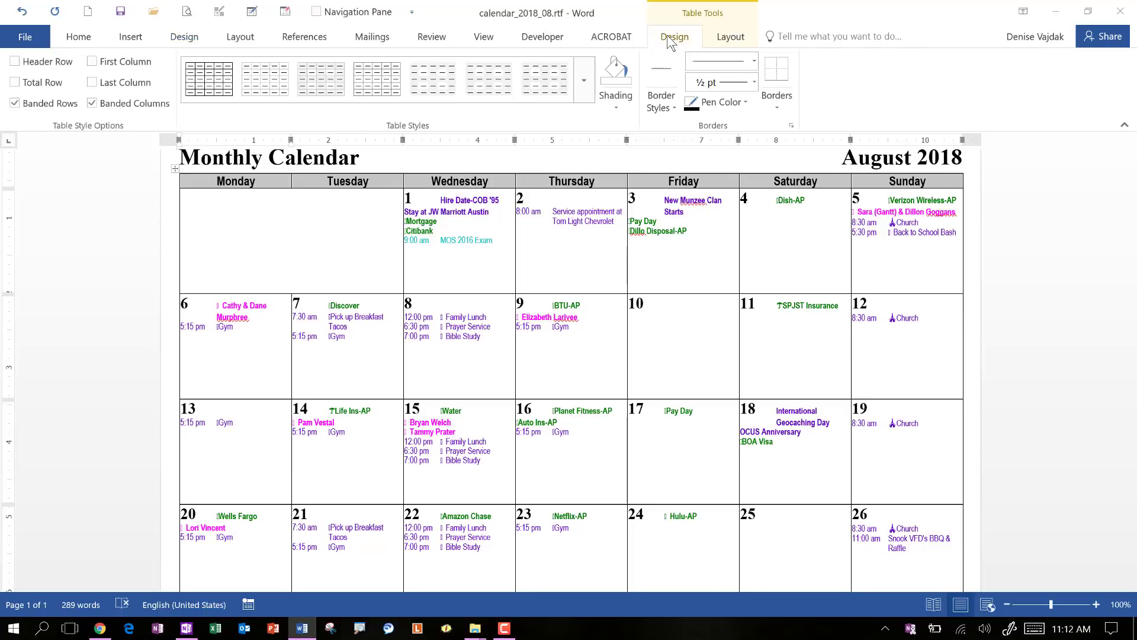
pyautogui.click(617, 109)
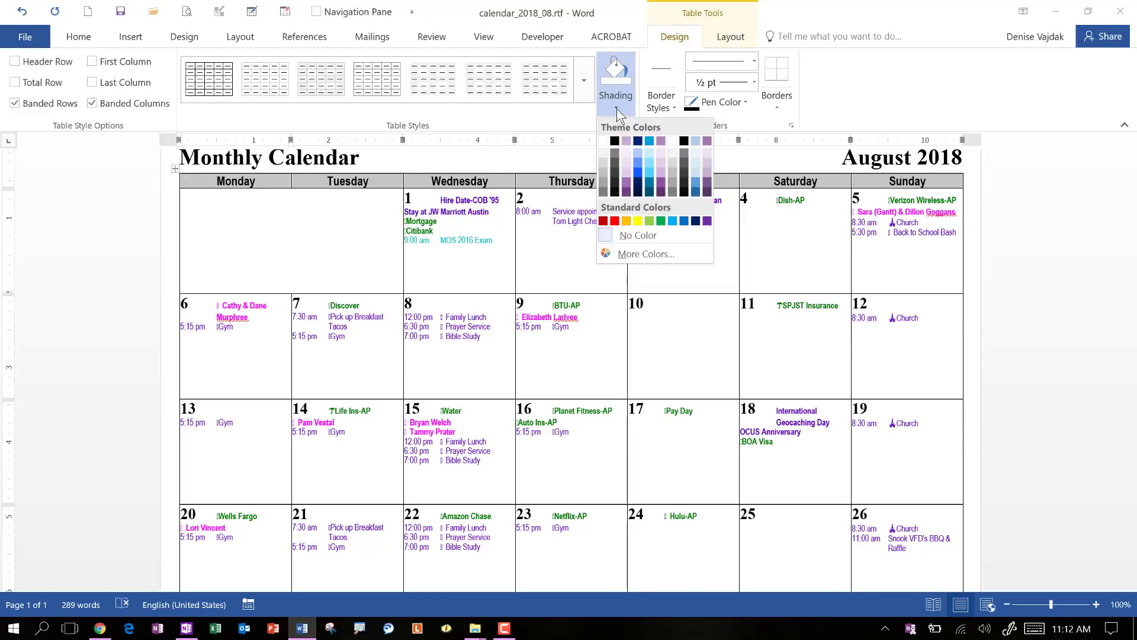
pyautogui.click(625, 170)
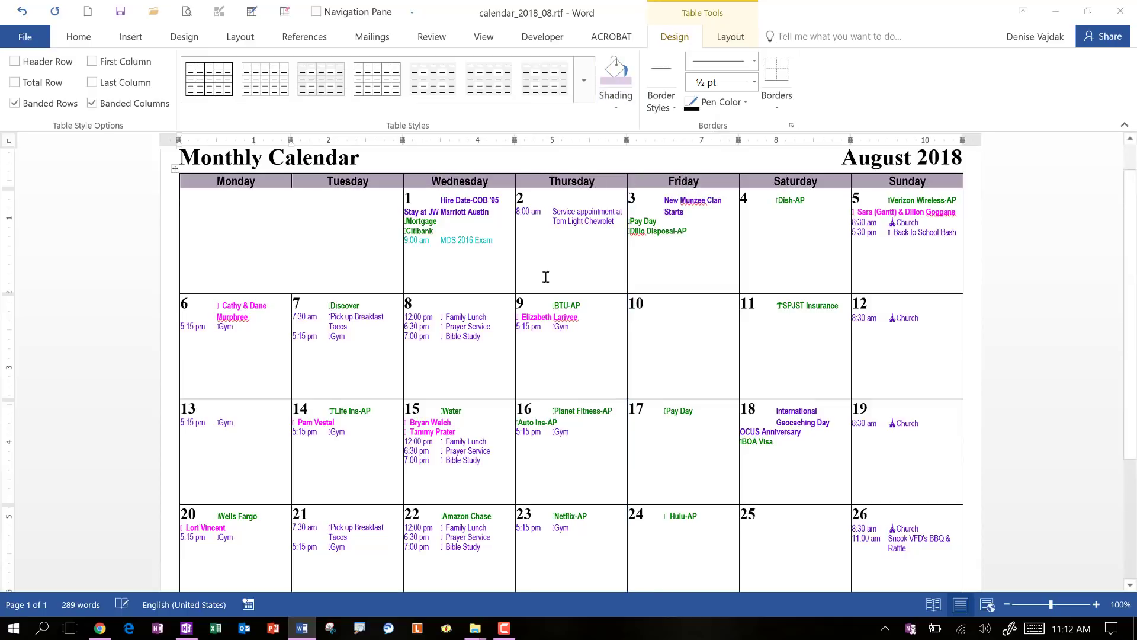
# - Shade the merged empty first-week cell and the empty last-row cells blue
pyautogui.click(335, 236)
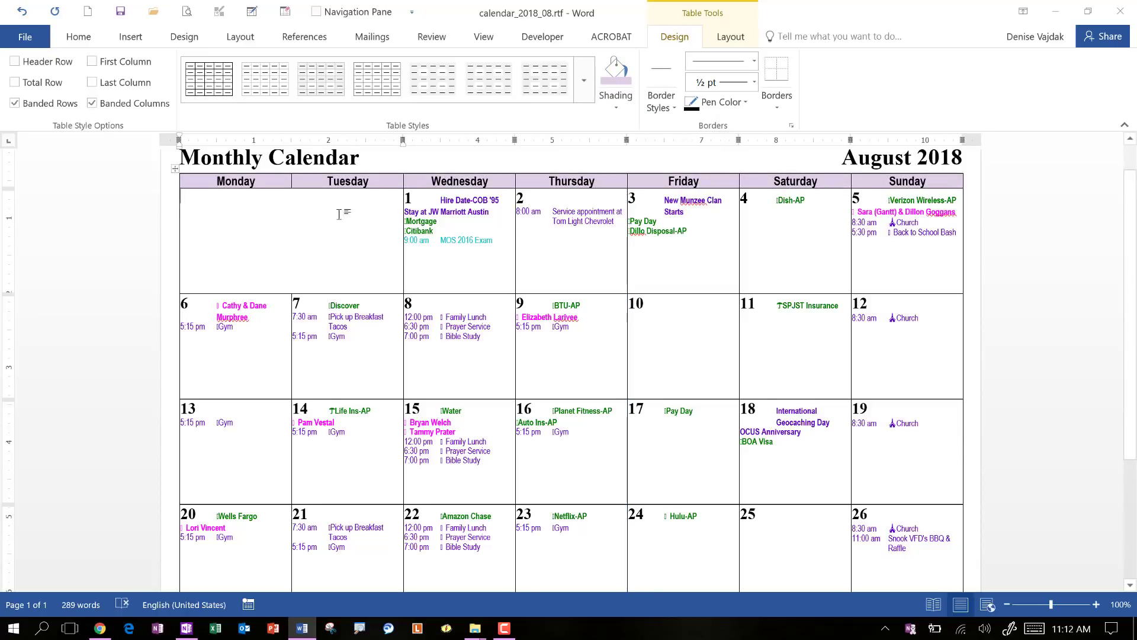
pyautogui.click(616, 102)
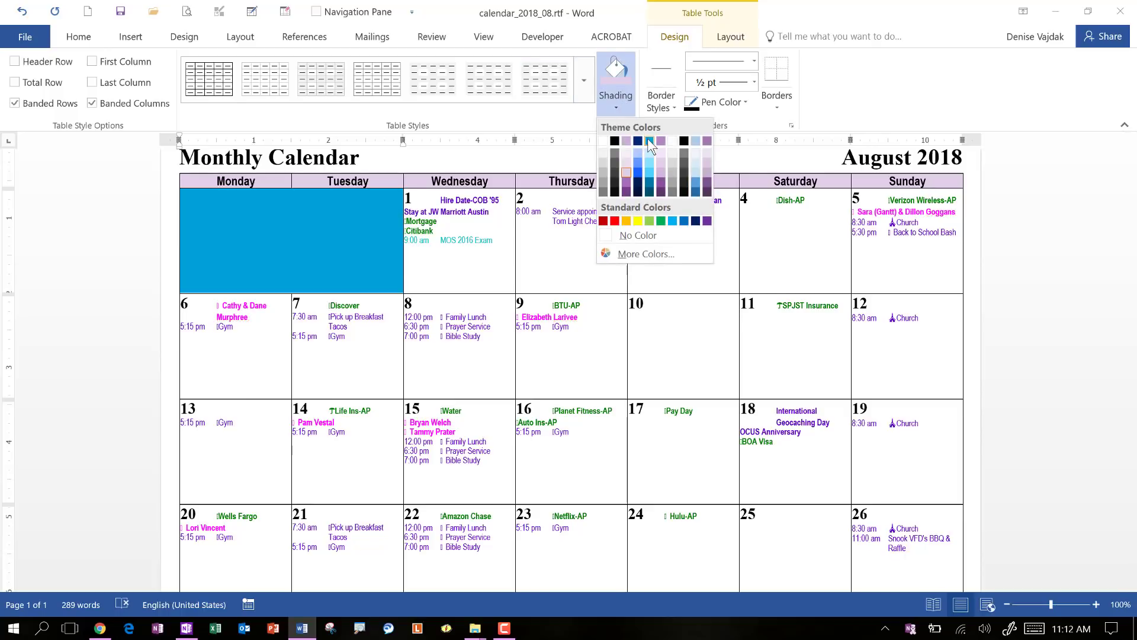
pyautogui.click(649, 169)
pyautogui.scroll(-3, 874, 499)
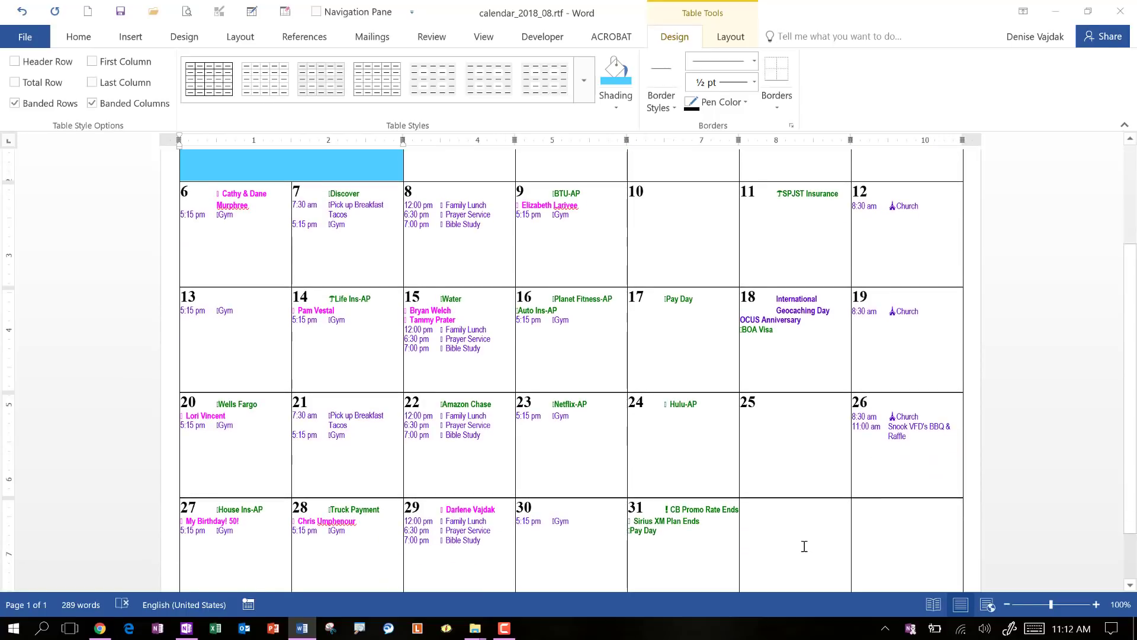
pyautogui.moveTo(802, 543); pyautogui.dragTo(914, 553)
pyautogui.click(616, 77)
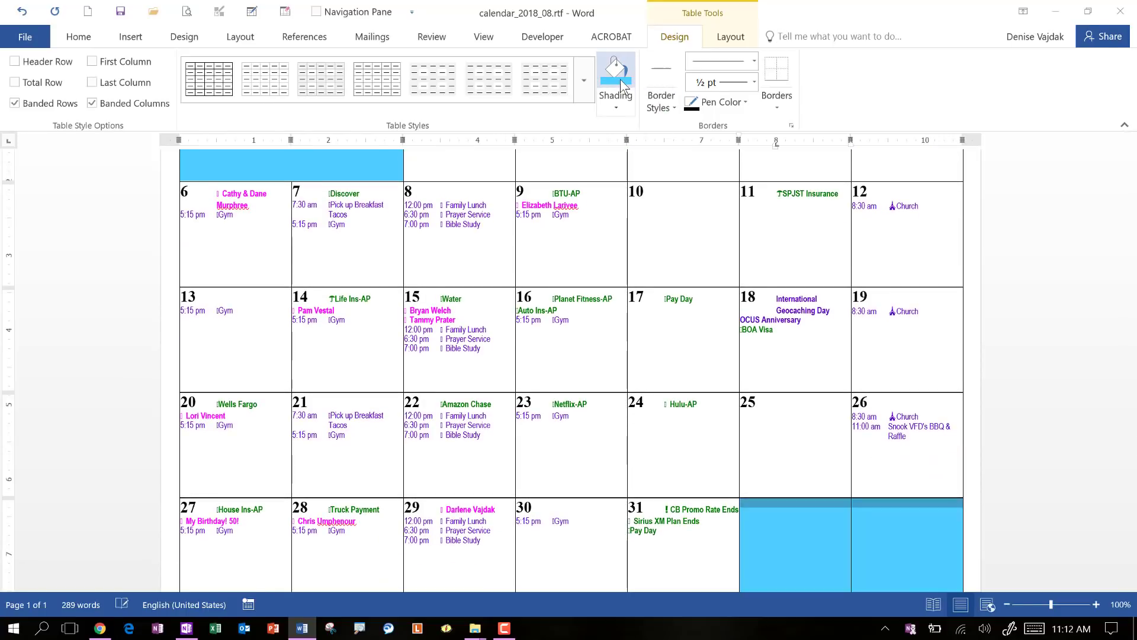
pyautogui.scroll(3, 585, 276)
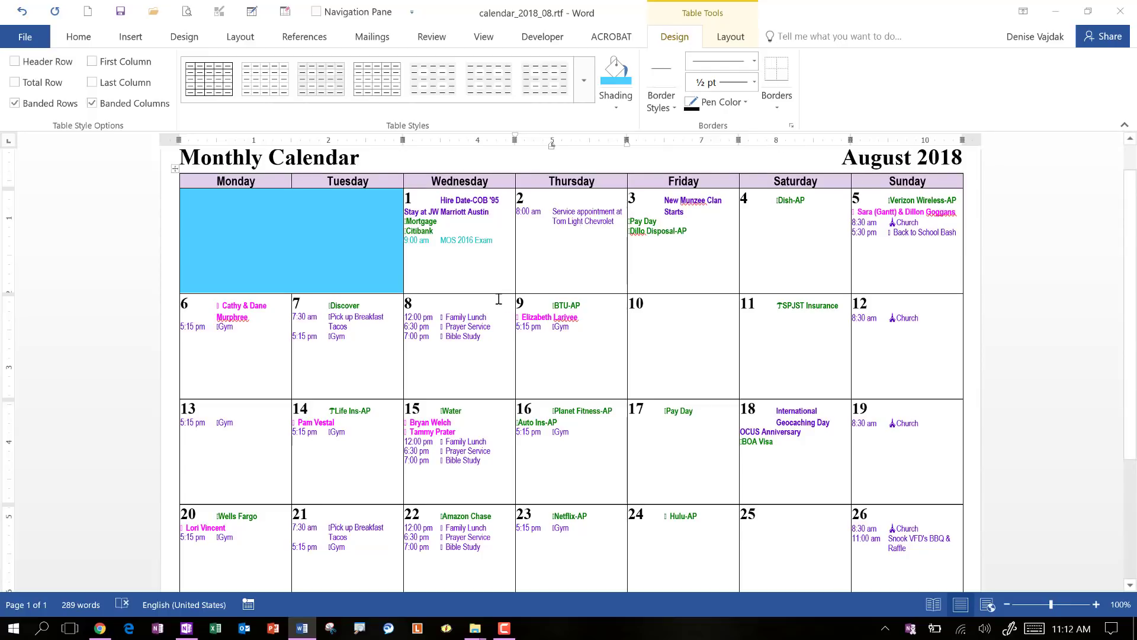
# - Set the Monday-to-Sunday header row in Apple Chancery, then select day number 2 as a sample
pyautogui.click(489, 259)
pyautogui.moveTo(281, 180); pyautogui.dragTo(881, 182)
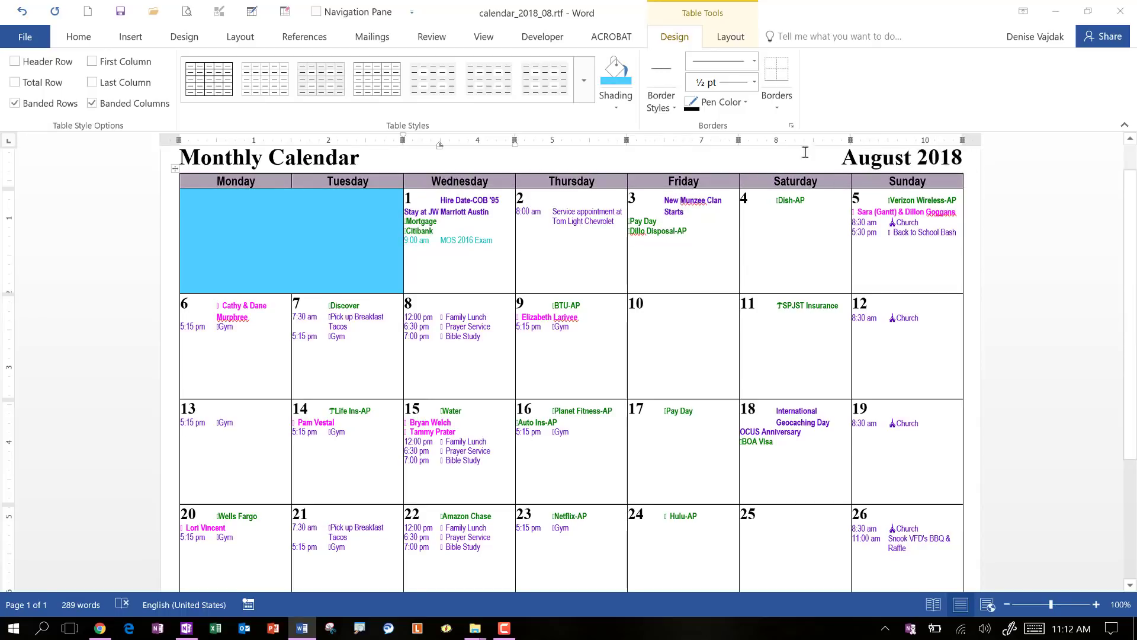
pyautogui.click(83, 42)
pyautogui.click(244, 69)
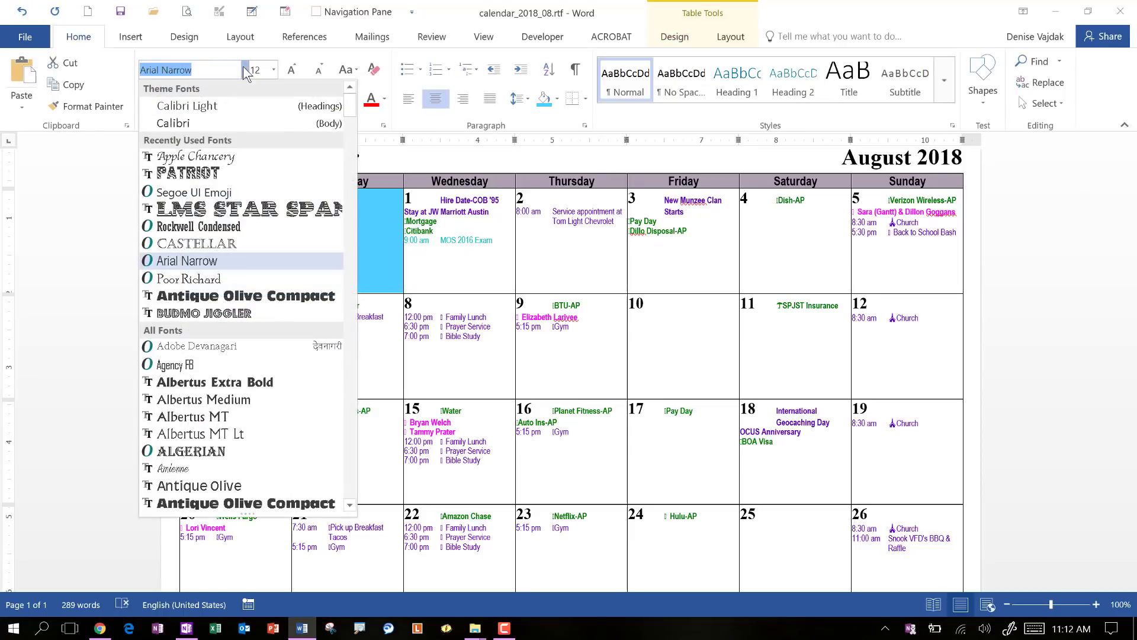
pyautogui.click(216, 153)
pyautogui.click(484, 265)
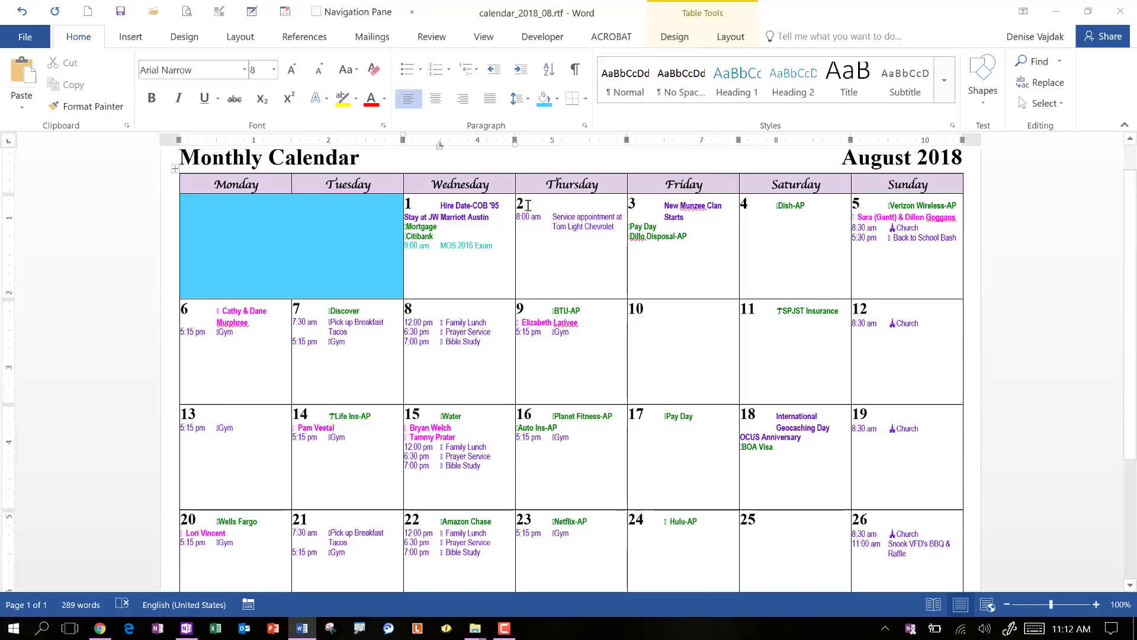
pyautogui.moveTo(518, 202); pyautogui.dragTo(528, 200)
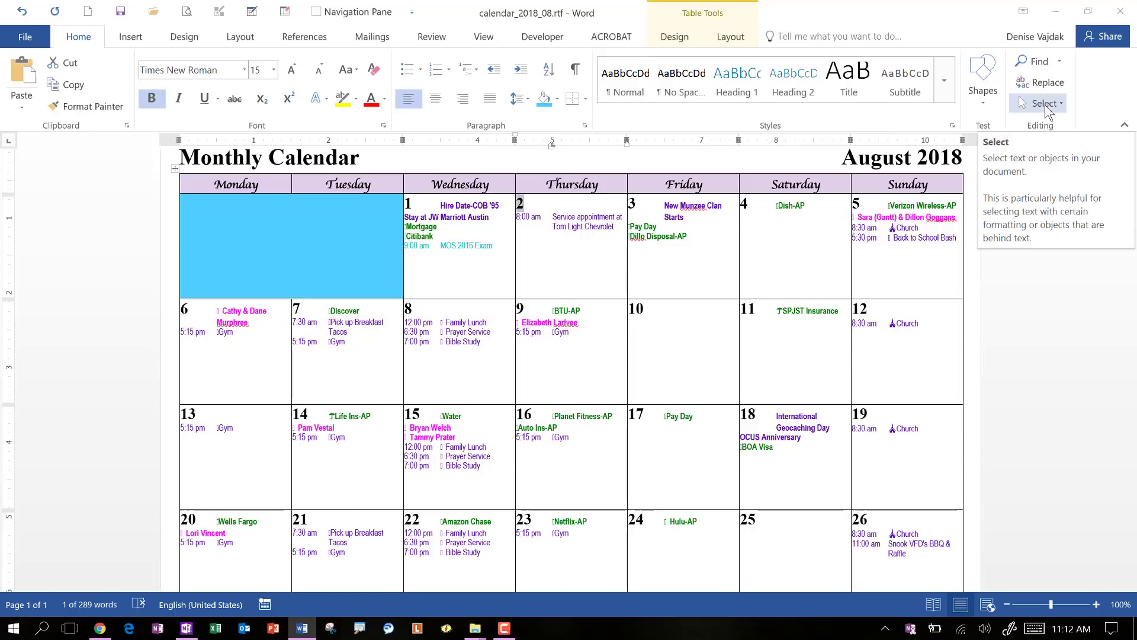
# - Select all day numbers by similar formatting and make them dark purple, 12 pt Albertus Extra Bold
pyautogui.click(1045, 104)
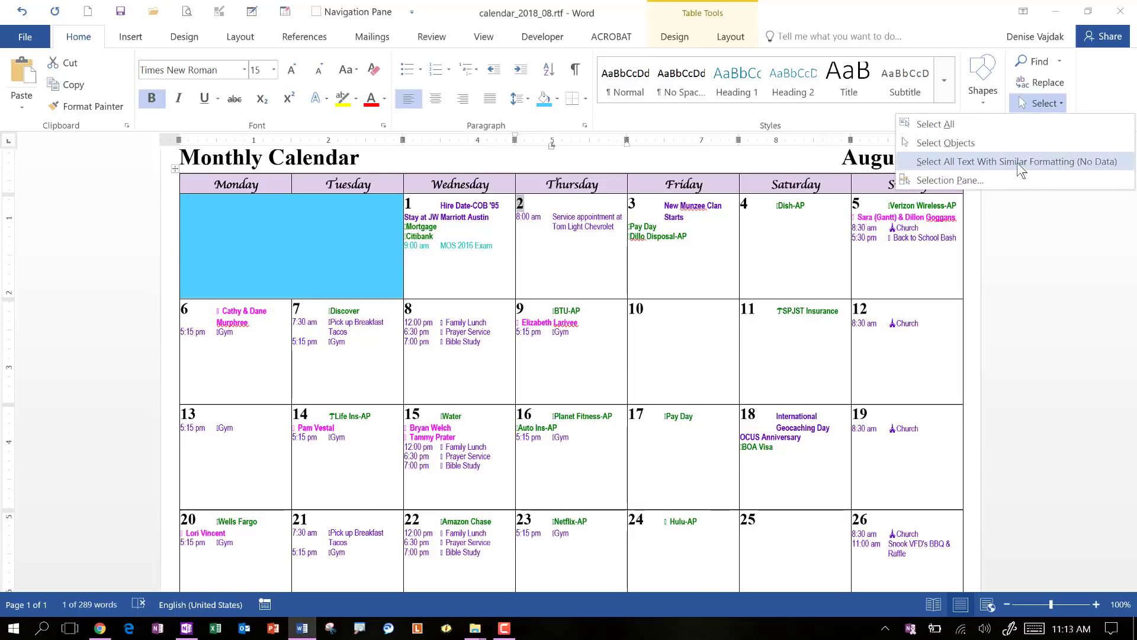
pyautogui.click(1021, 161)
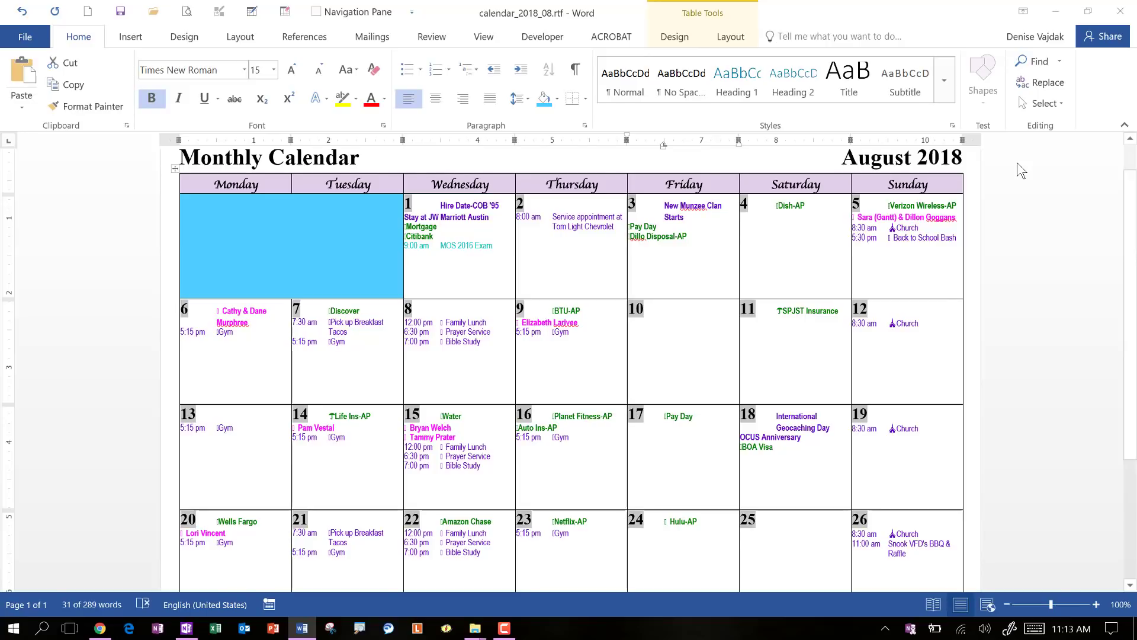
pyautogui.click(386, 99)
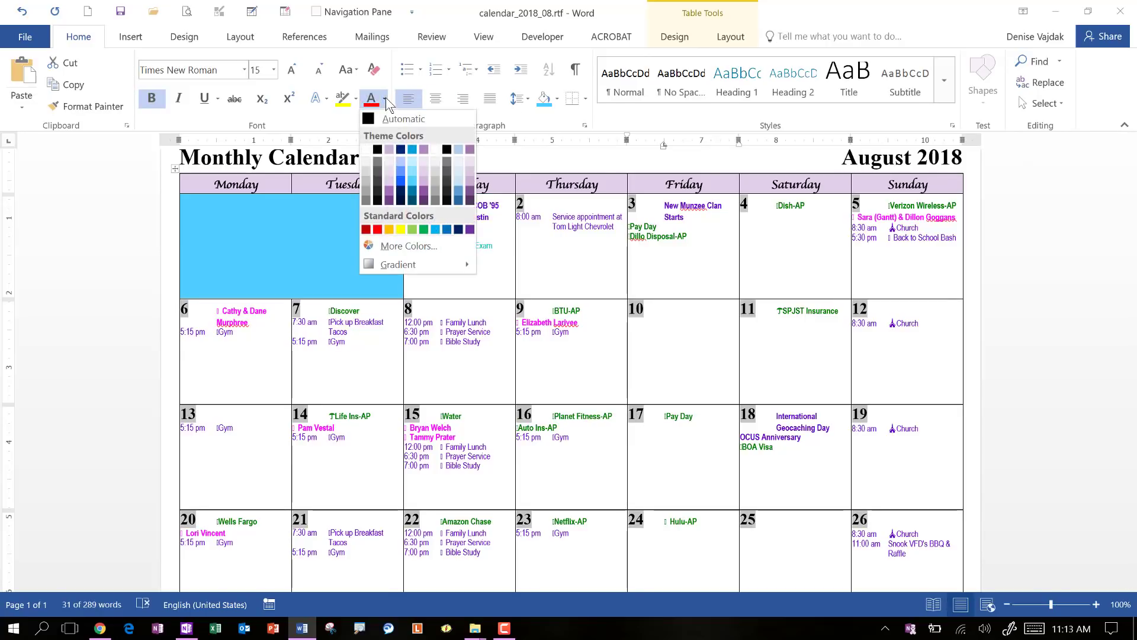
pyautogui.click(387, 198)
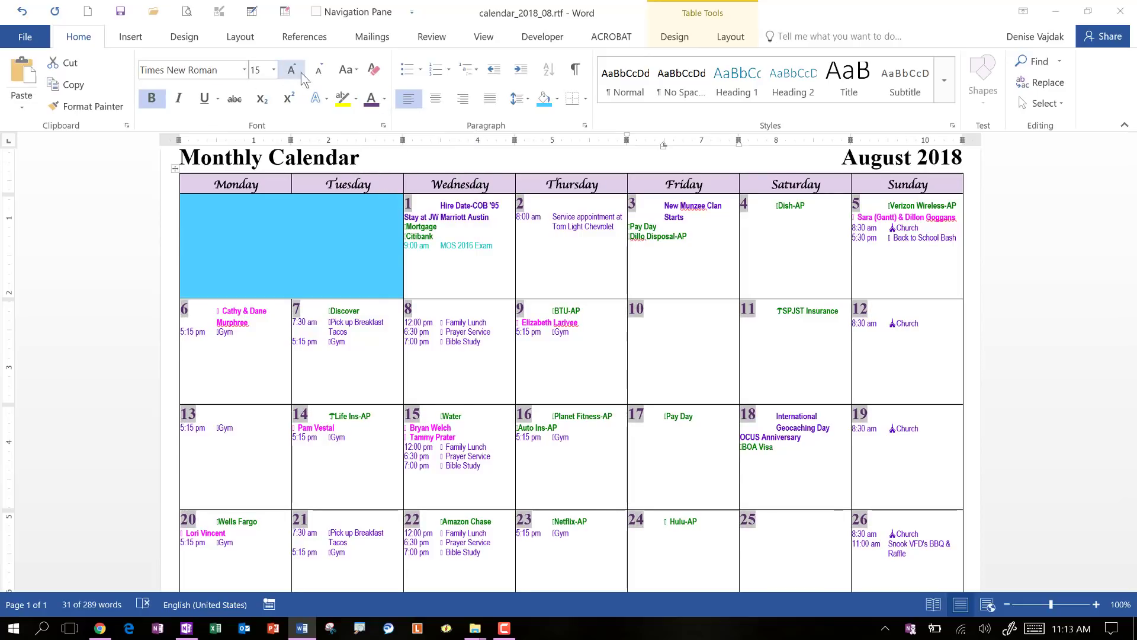
pyautogui.click(320, 74)
pyautogui.click(321, 73)
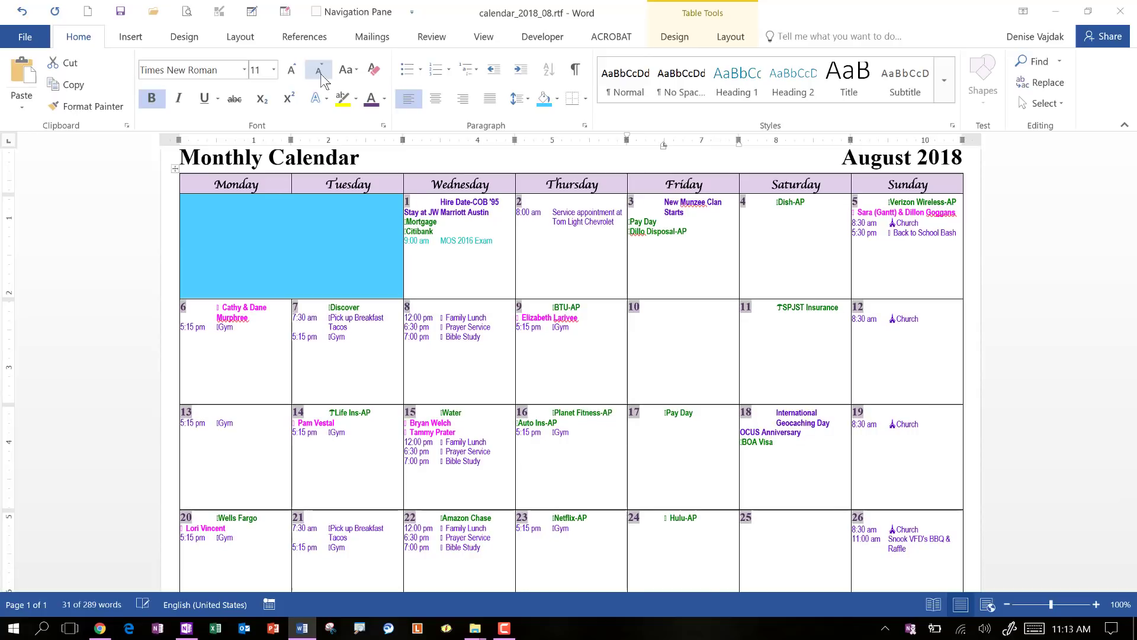
pyautogui.click(291, 70)
pyautogui.click(244, 70)
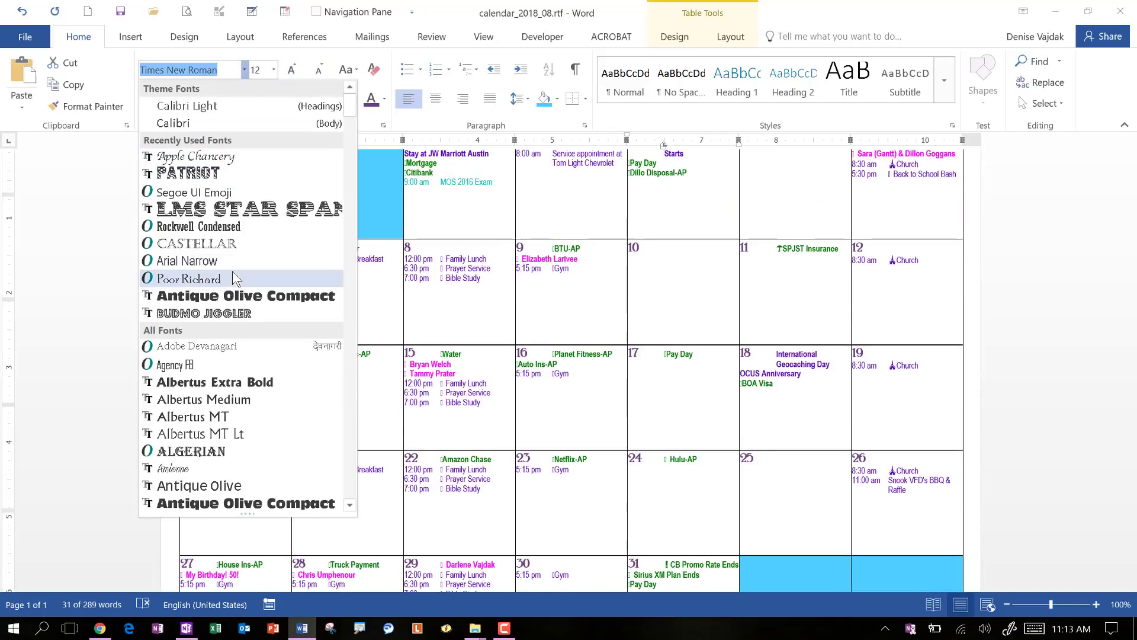
pyautogui.click(220, 382)
pyautogui.scroll(3, 812, 342)
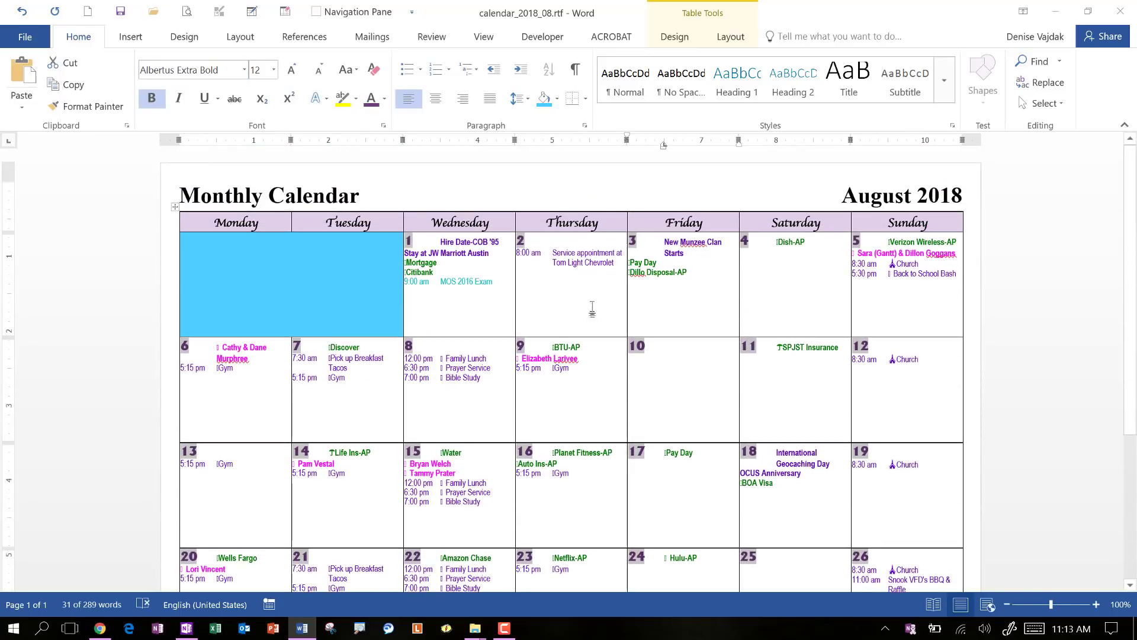
# - Enlarge all bold event titles and all regular event entries to 10 pt
pyautogui.click(455, 242)
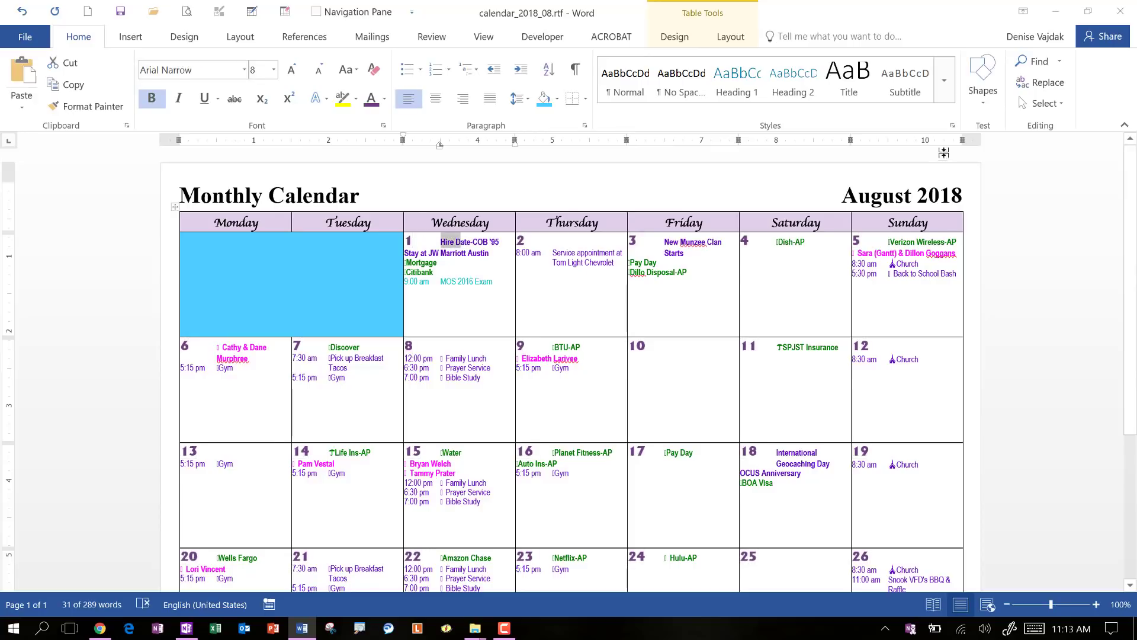
pyautogui.click(1054, 107)
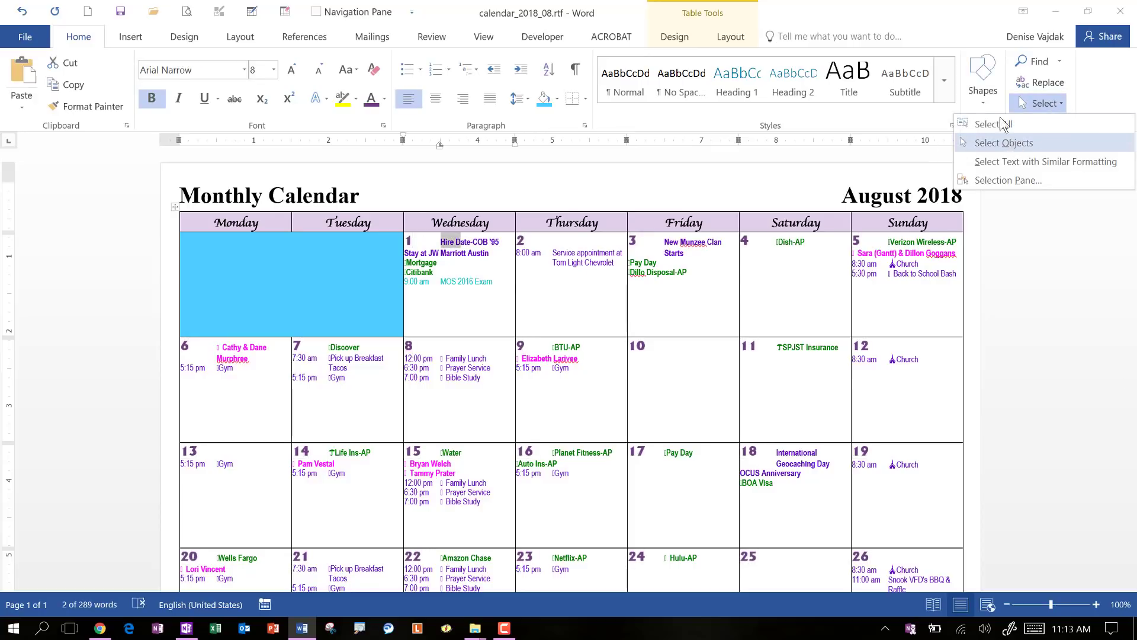
pyautogui.click(1029, 162)
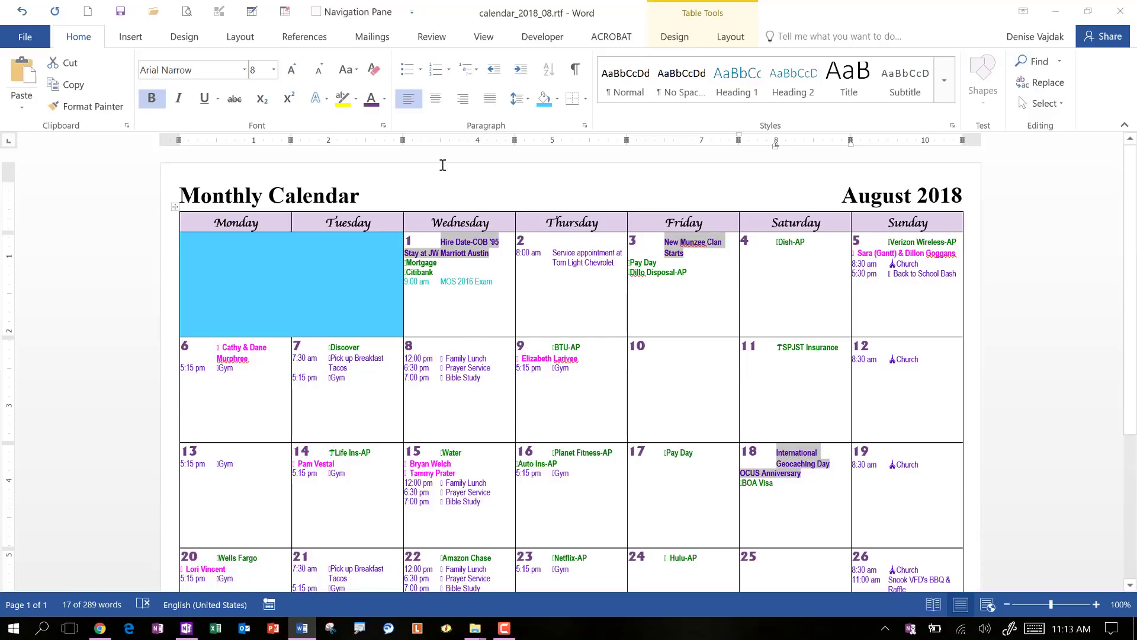
pyautogui.click(293, 72)
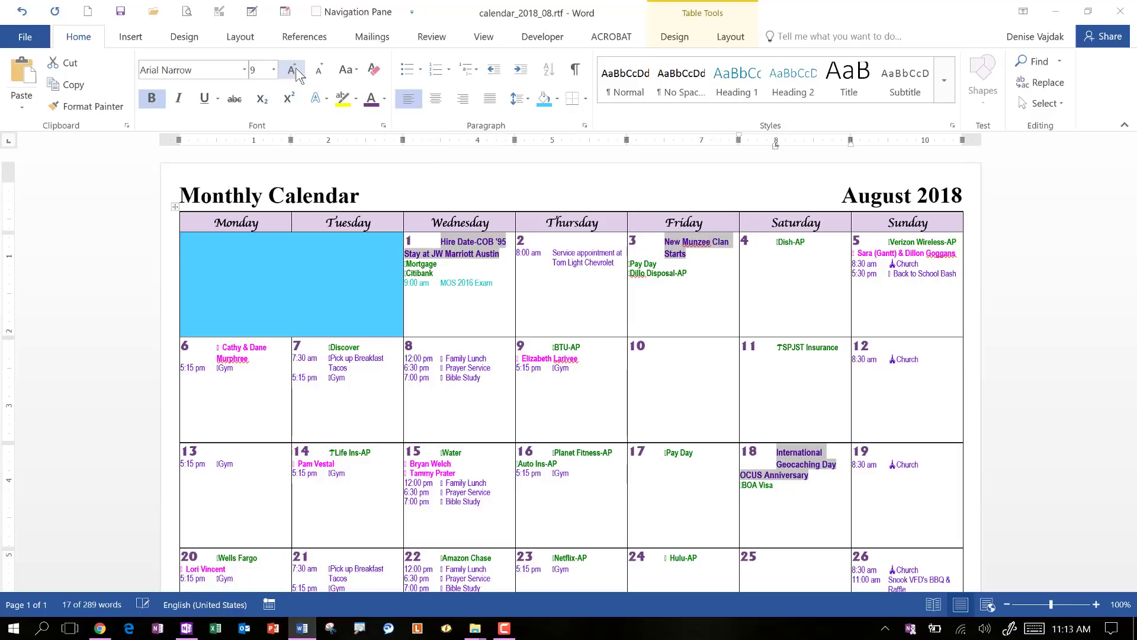
pyautogui.click(294, 71)
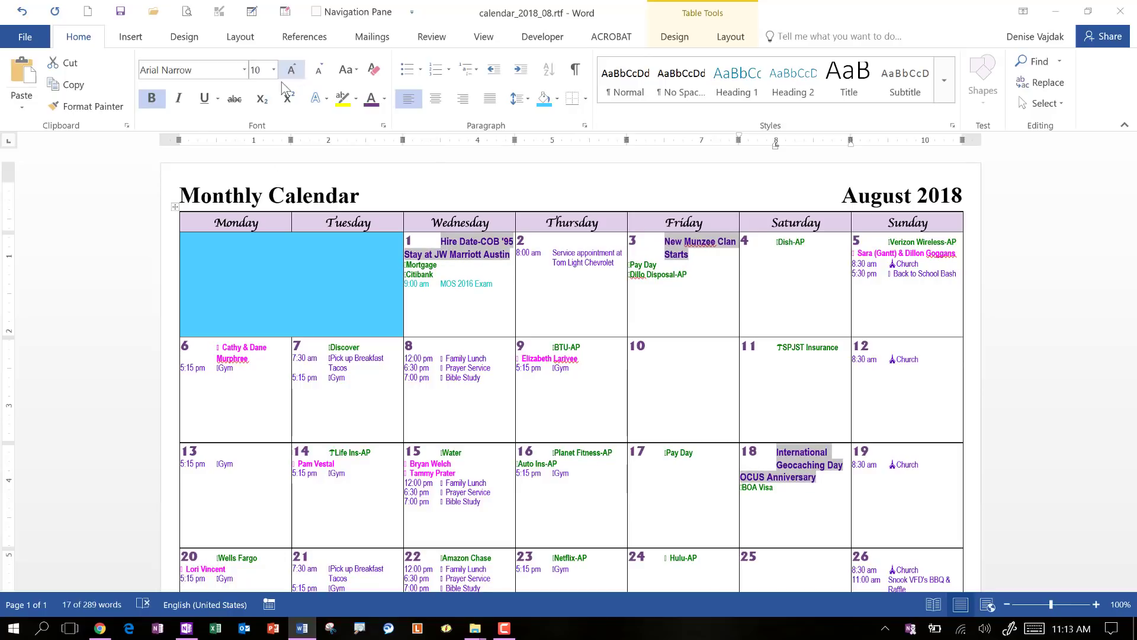
pyautogui.doubleClick(574, 253)
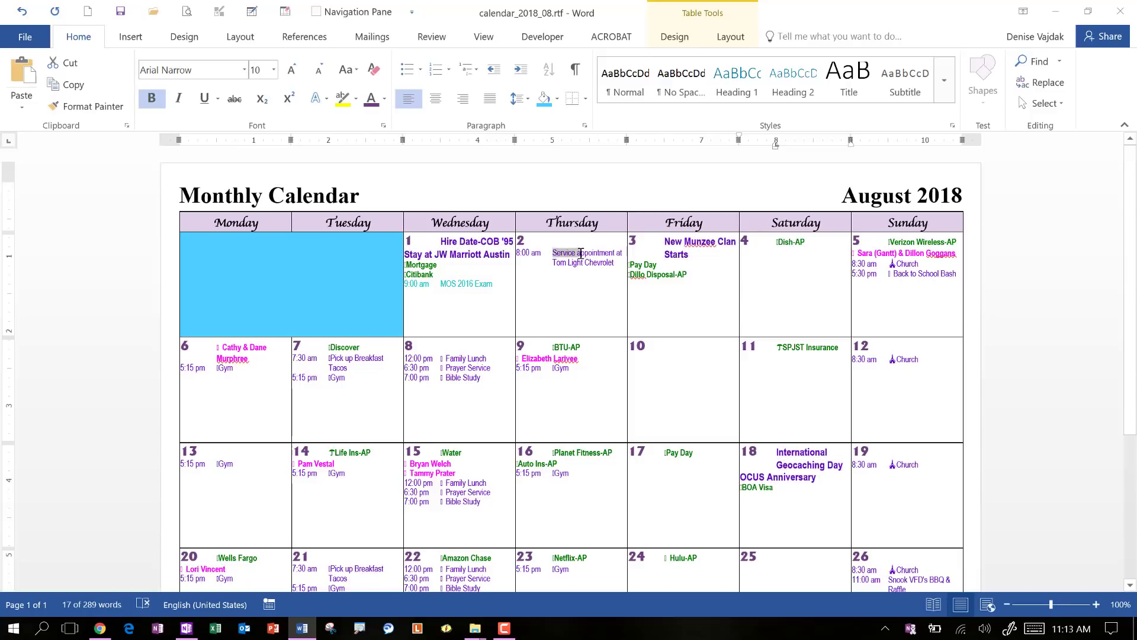
pyautogui.click(1043, 103)
pyautogui.click(1043, 162)
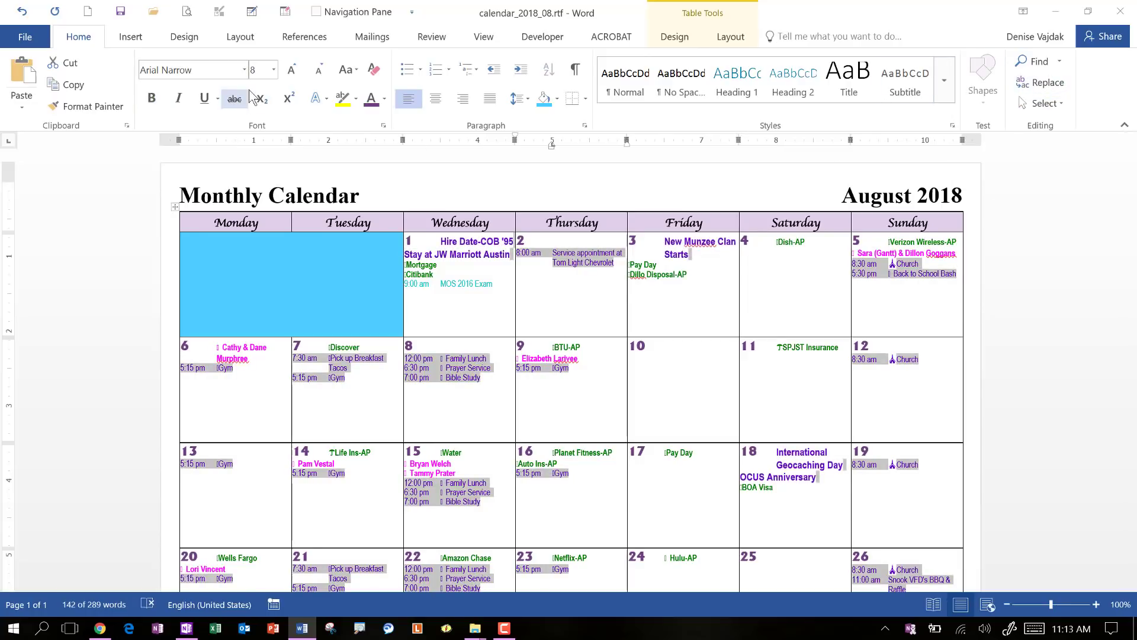
pyautogui.click(302, 70)
pyautogui.click(302, 70)
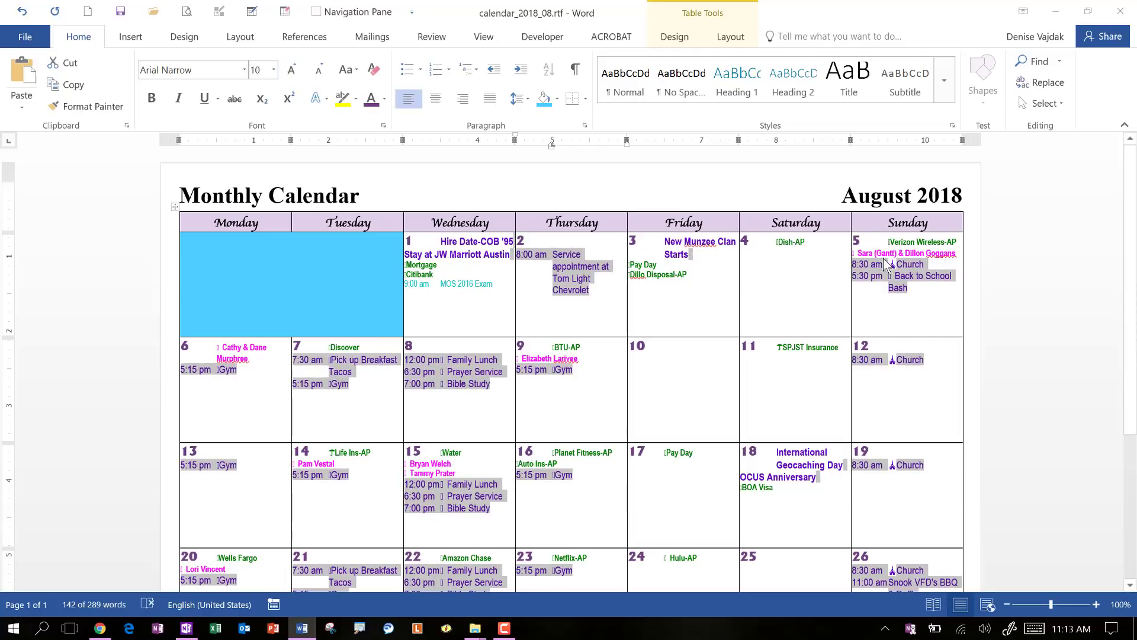
# - Set all pink names in Apple Chancery at 10 pt
pyautogui.moveTo(884, 247); pyautogui.dragTo(896, 253)
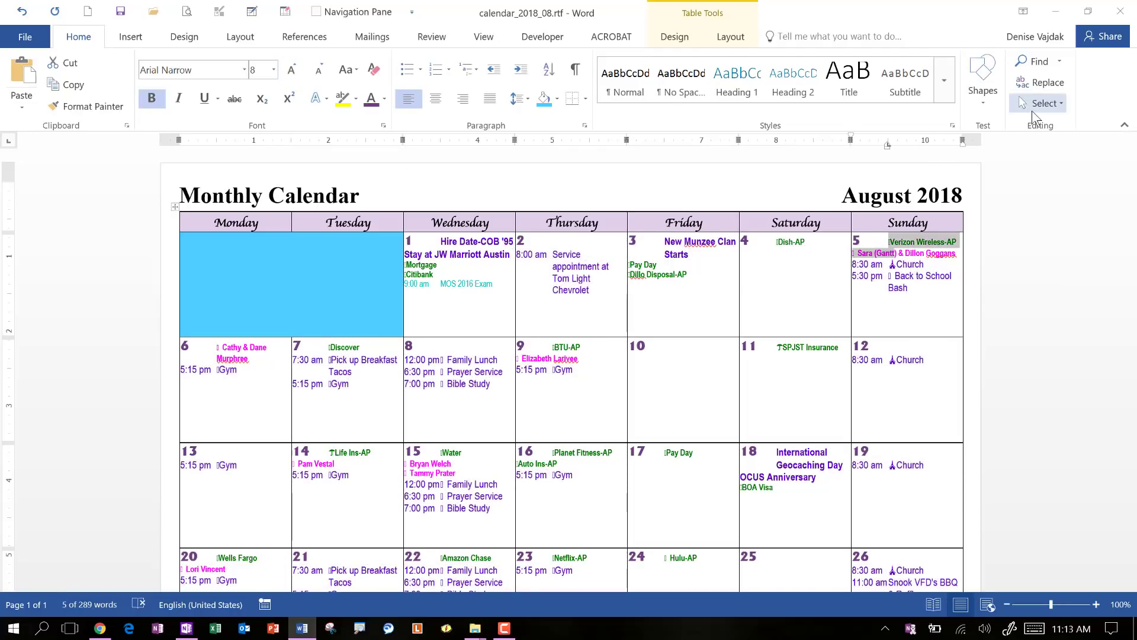
pyautogui.click(929, 253)
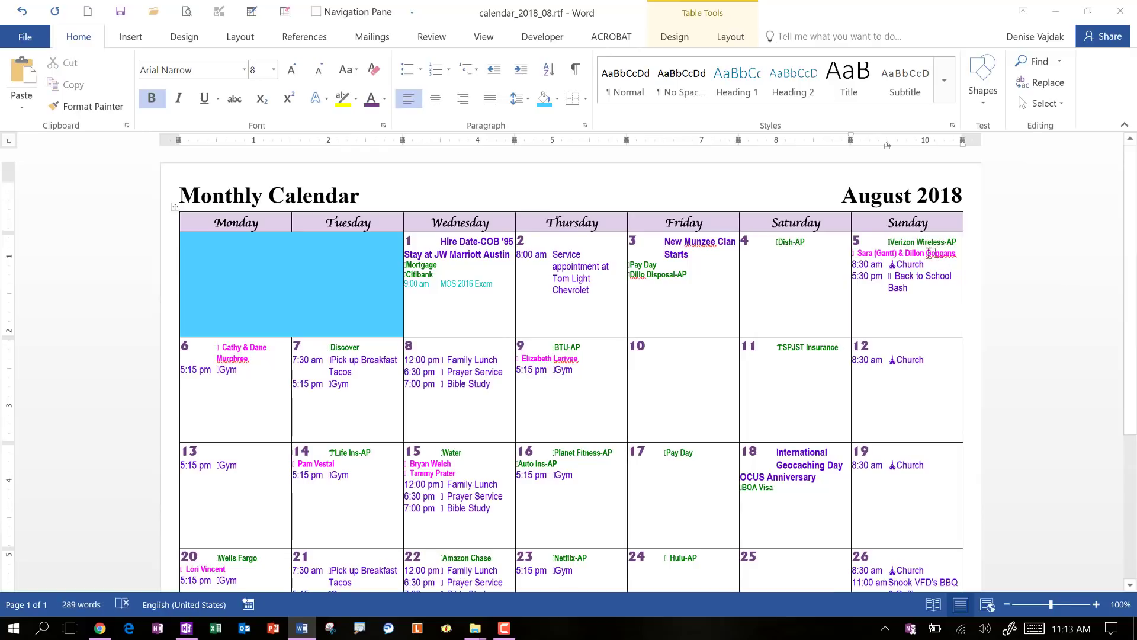
pyautogui.moveTo(919, 250); pyautogui.dragTo(913, 251)
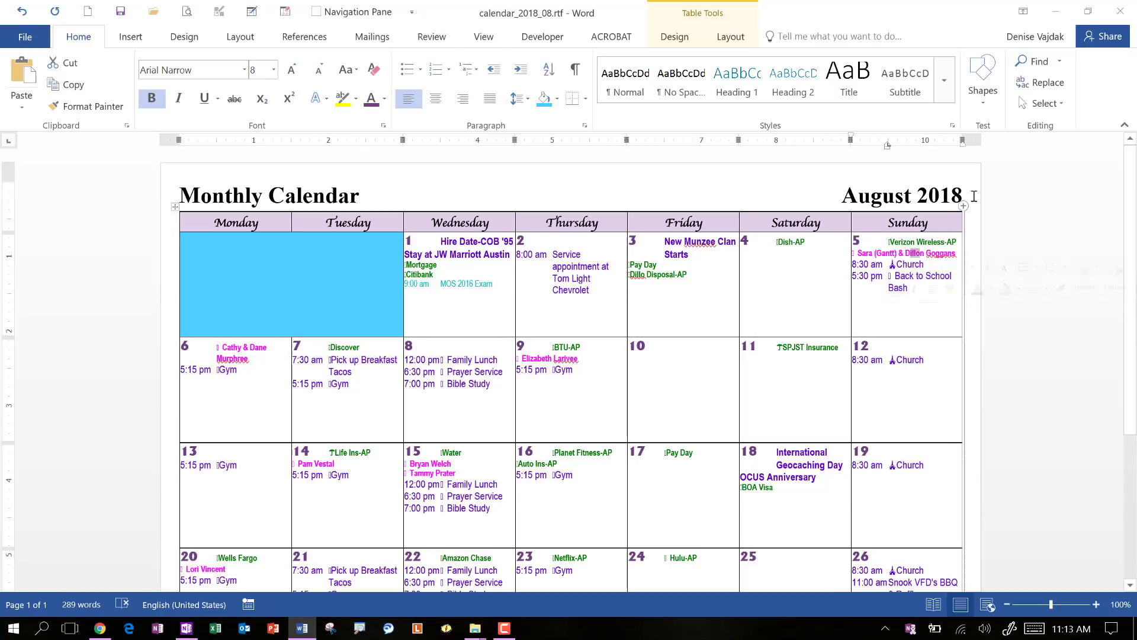
pyautogui.click(1041, 104)
pyautogui.click(1045, 161)
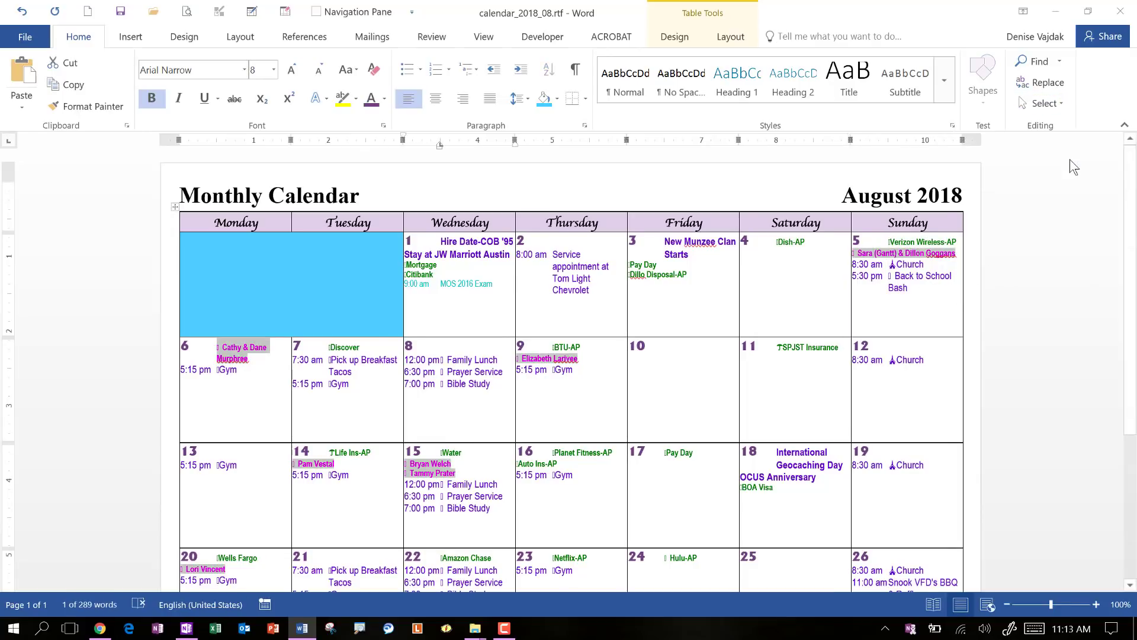
pyautogui.click(245, 73)
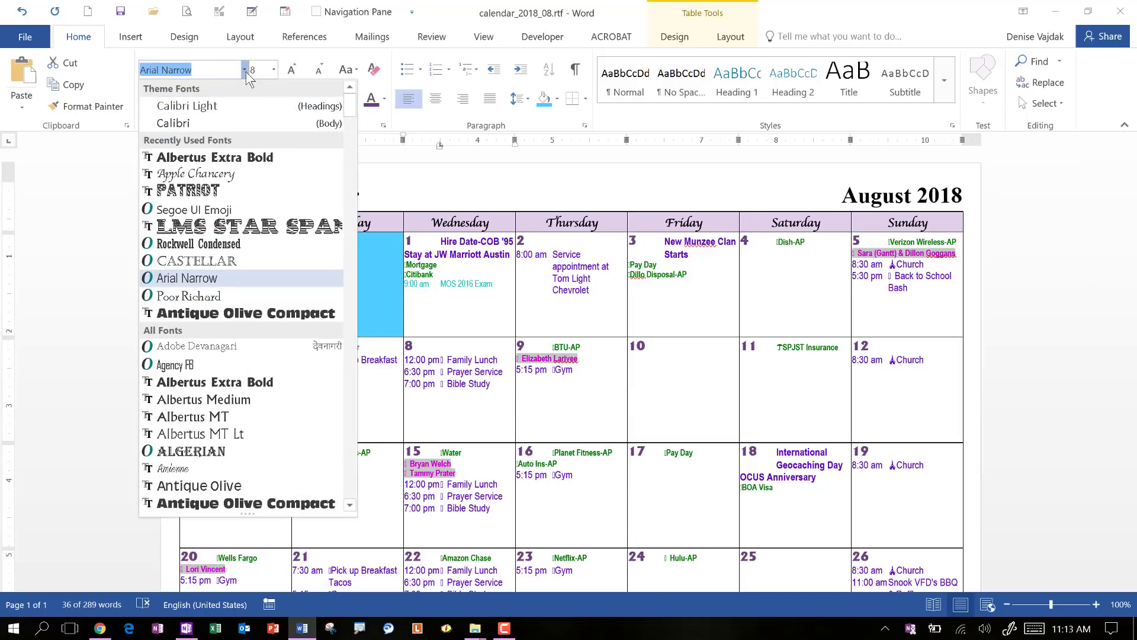
pyautogui.click(237, 187)
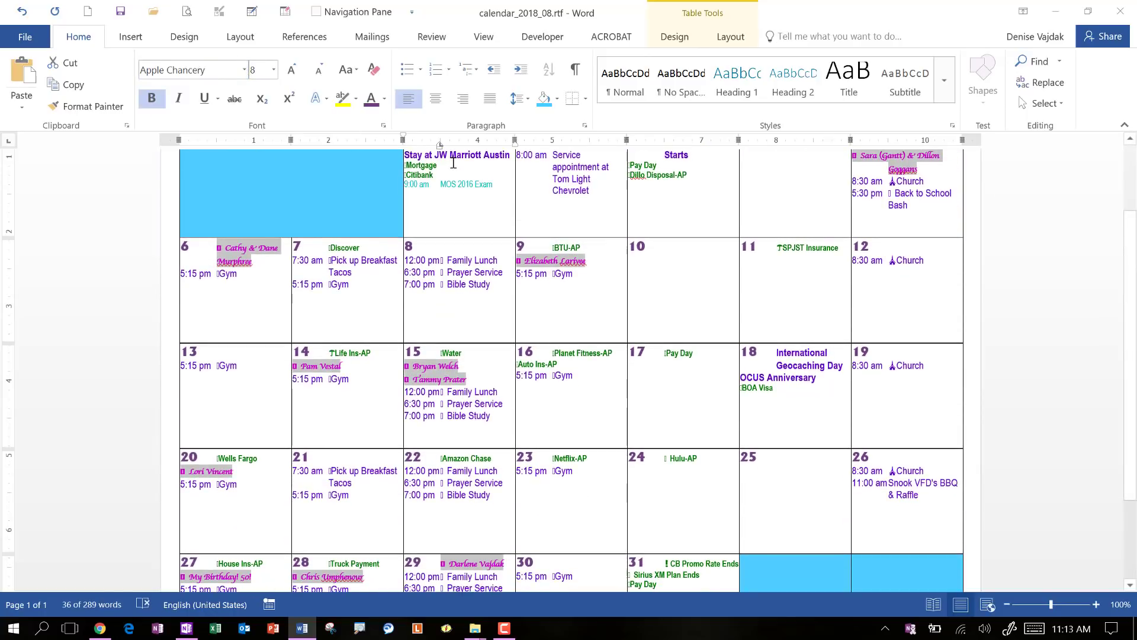
pyautogui.click(284, 74)
pyautogui.click(285, 74)
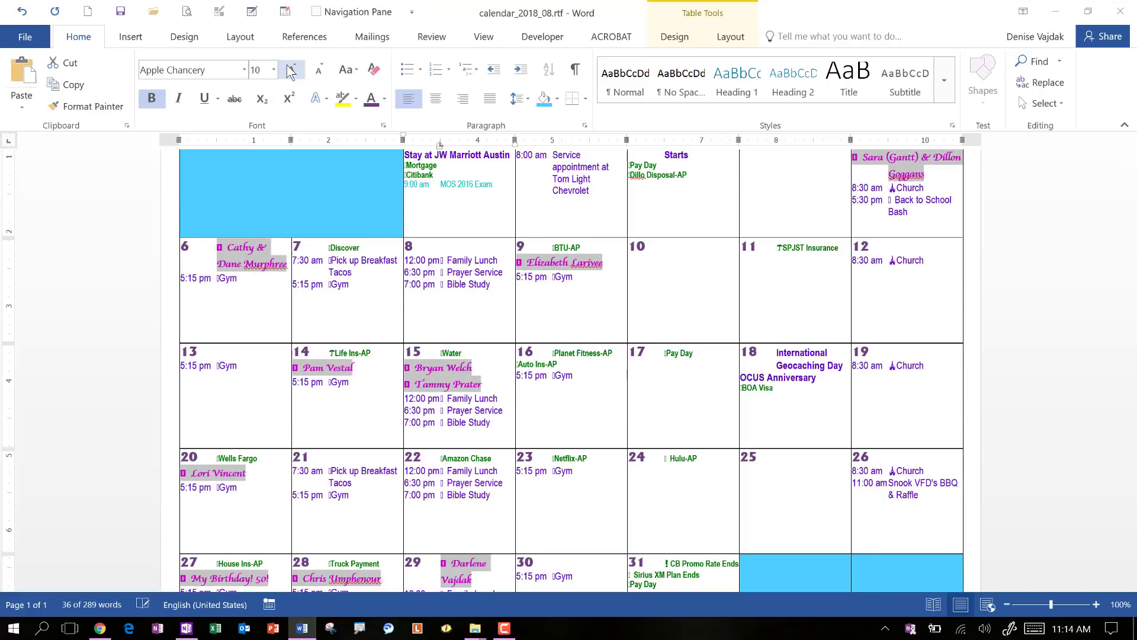
pyautogui.click(558, 229)
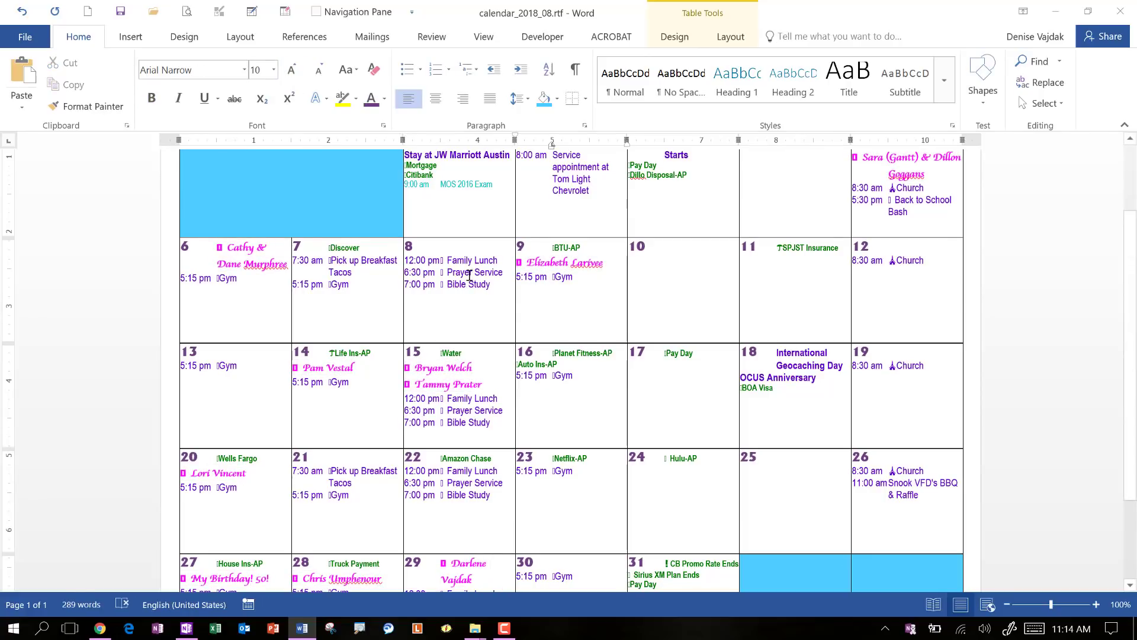
# - Select the small symbol before BTU-AP and switch to the PrintMyCal page in the browser
pyautogui.doubleClick(562, 247)
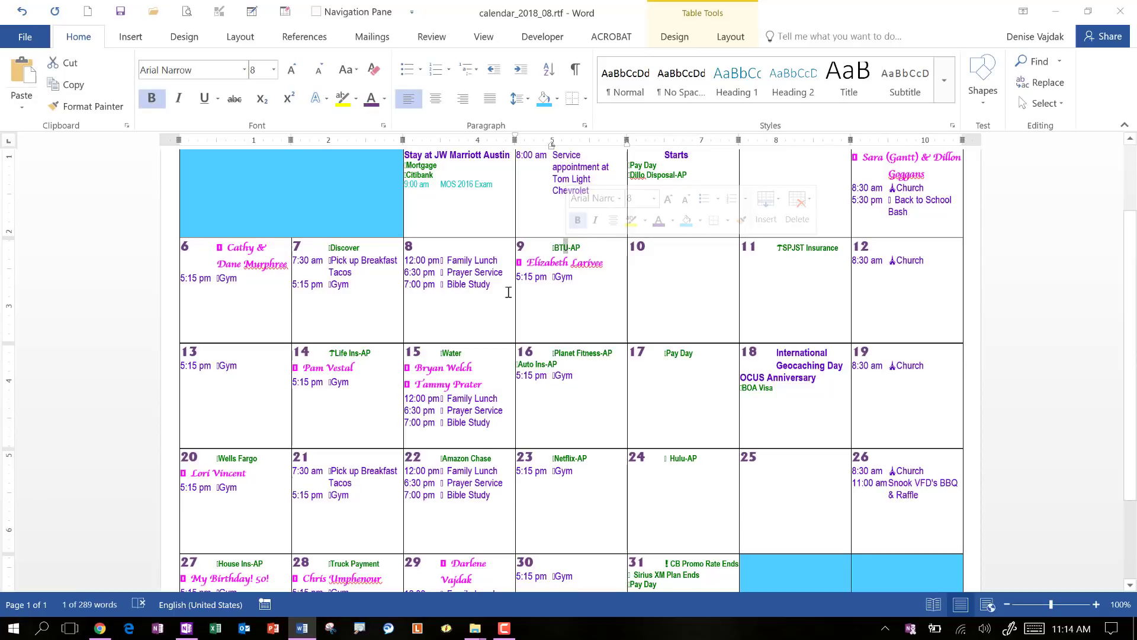
pyautogui.scroll(3, 505, 351)
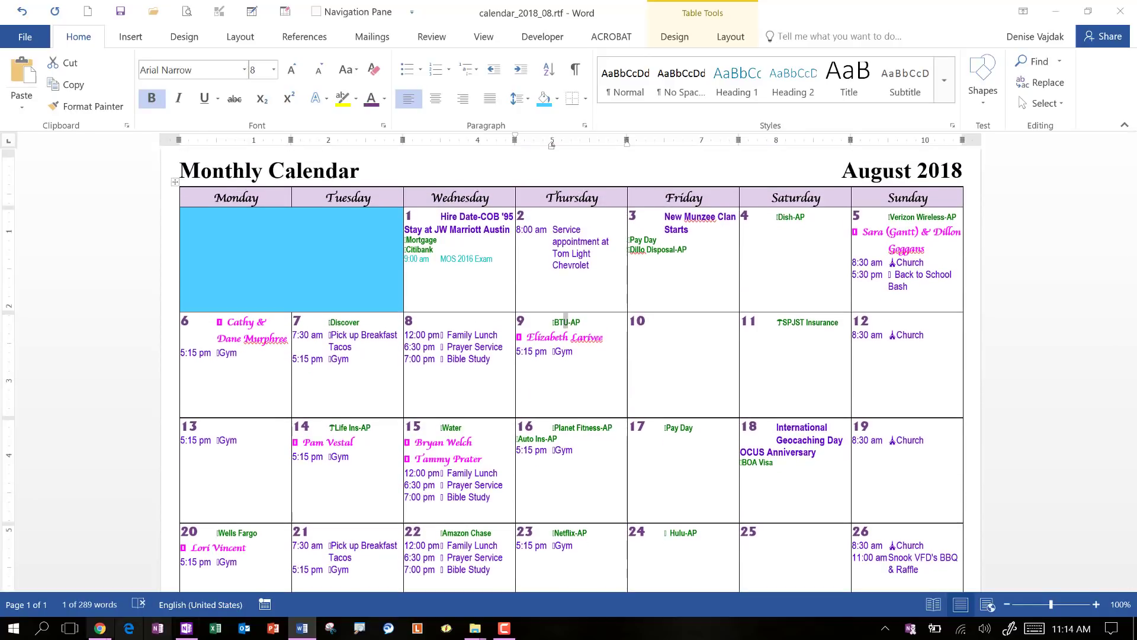
pyautogui.click(100, 628)
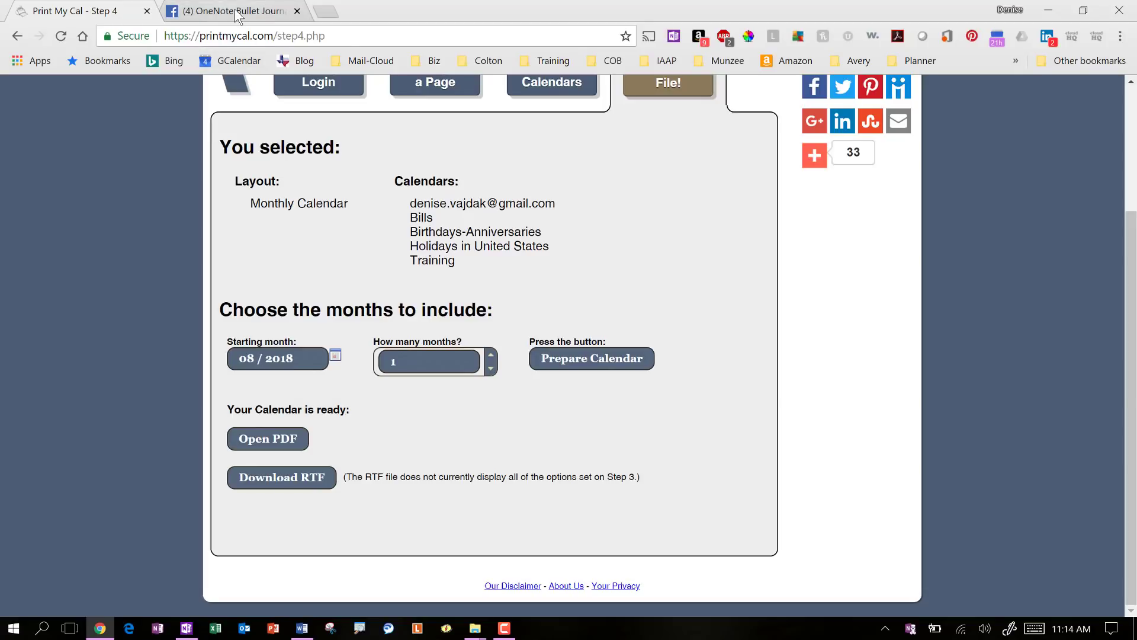
# - Check Google Calendar's 30 July–12 August view, then return to calendar_2018_08.rtf in Word
pyautogui.click(237, 36)
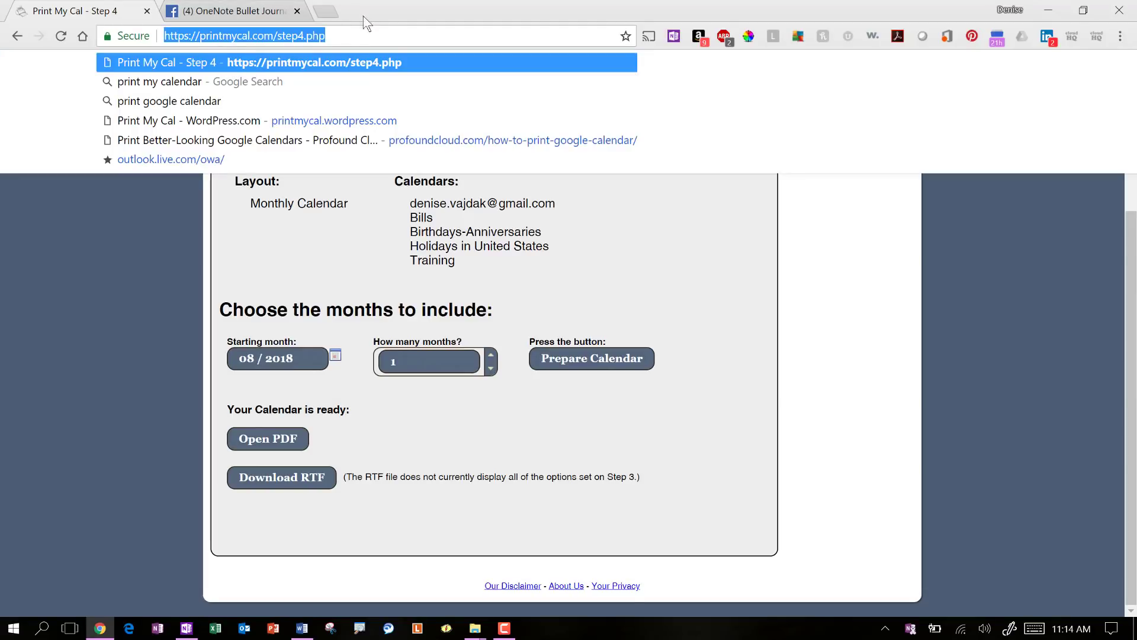
pyautogui.click(245, 98)
pyautogui.click(252, 60)
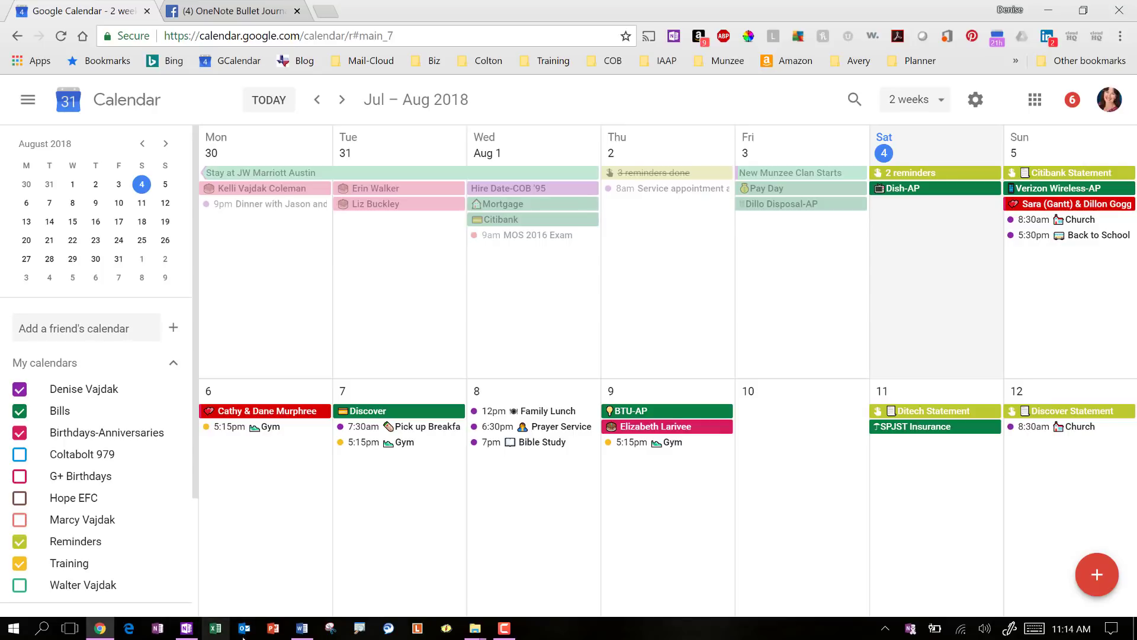
pyautogui.click(302, 628)
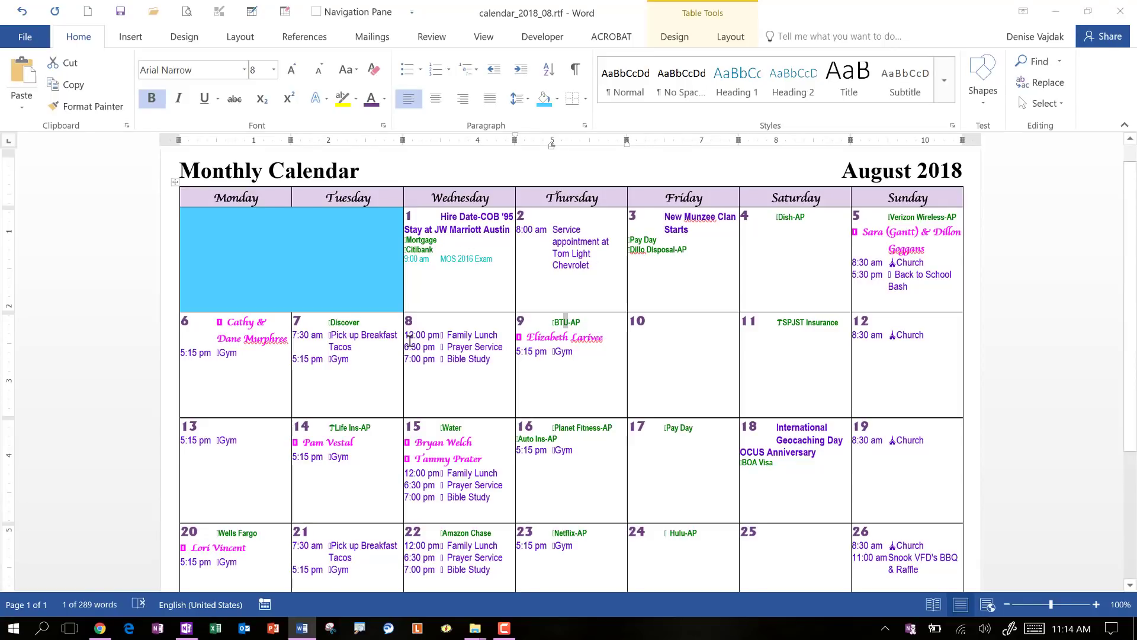
# - Replace the box symbol before each Family Lunch entry with the plate-and-cutlery emoji, 4 replacements
pyautogui.rightClick(444, 336)
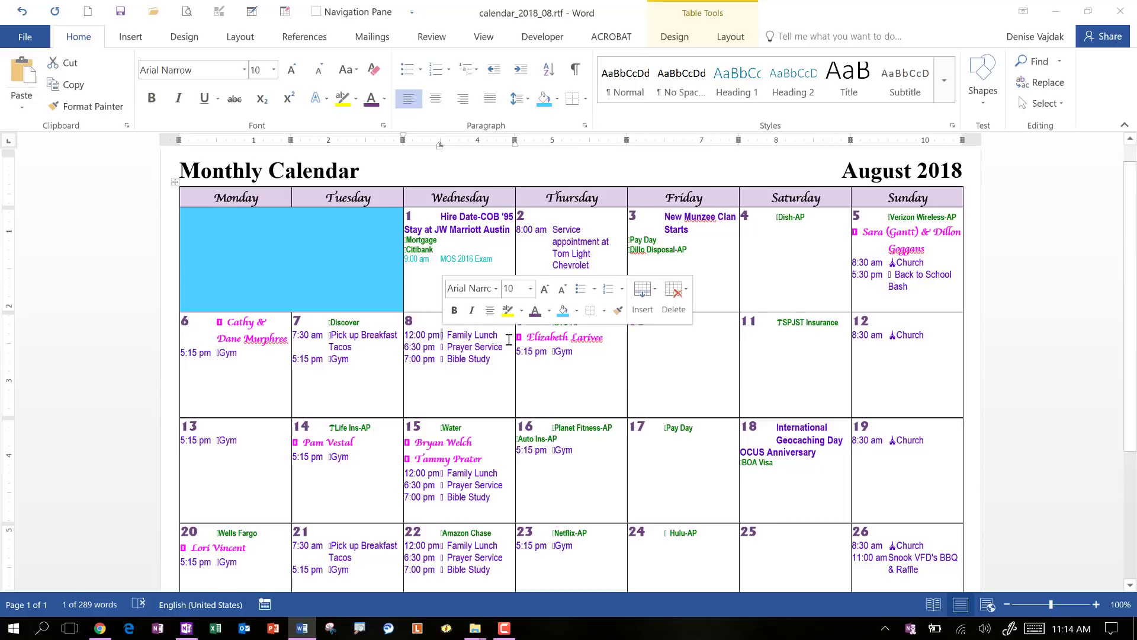
pyautogui.hotkey('ctrl', 'h')
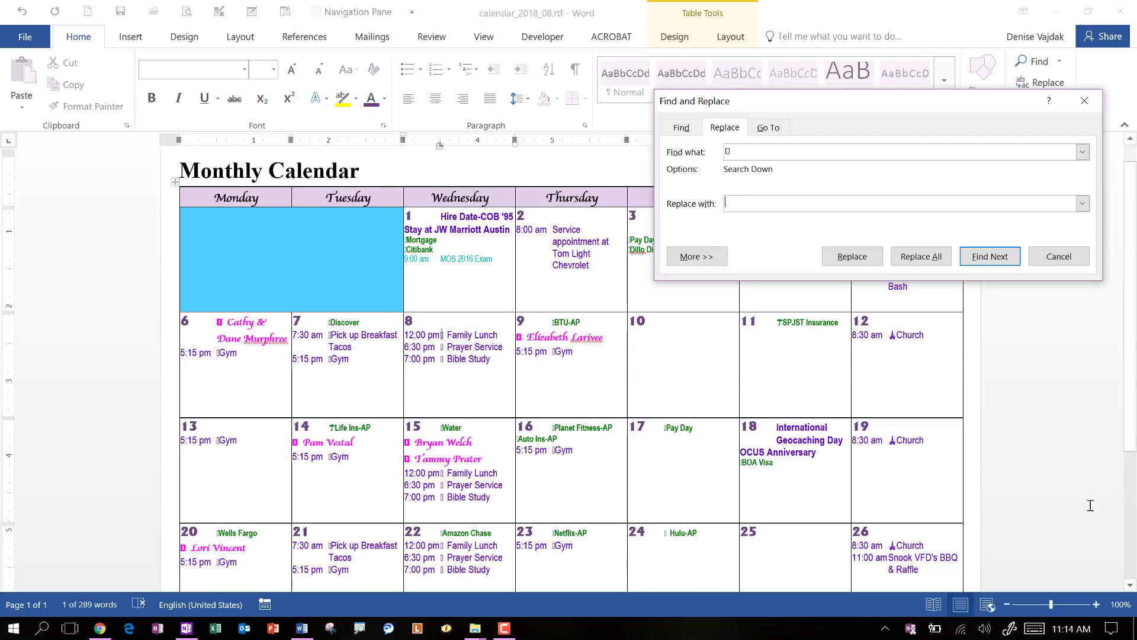
pyautogui.click(1035, 630)
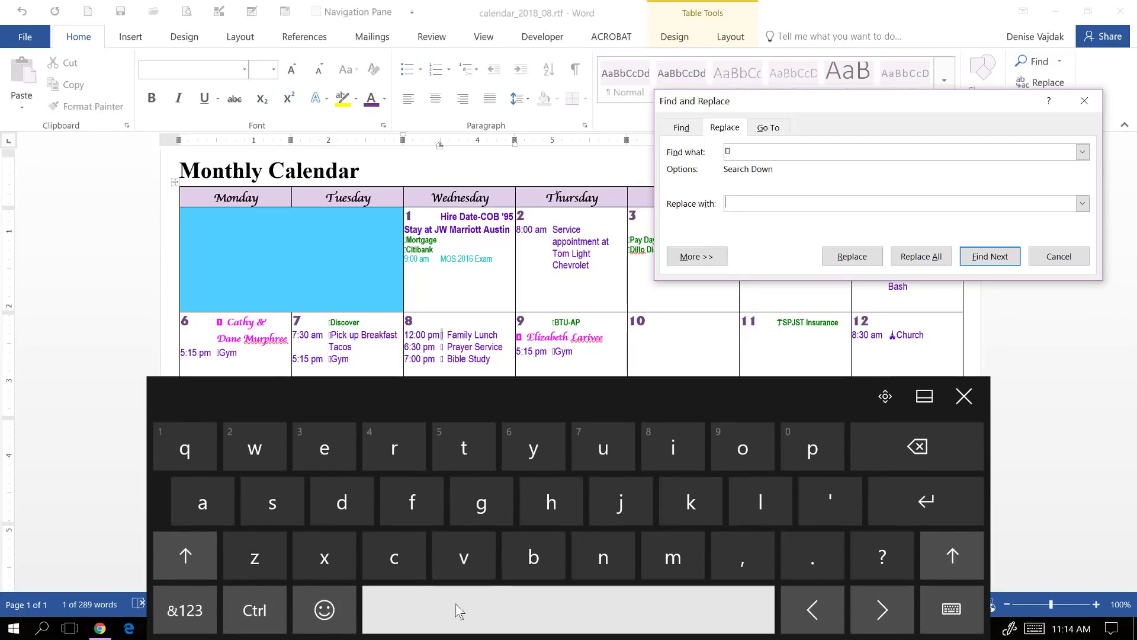
pyautogui.click(323, 610)
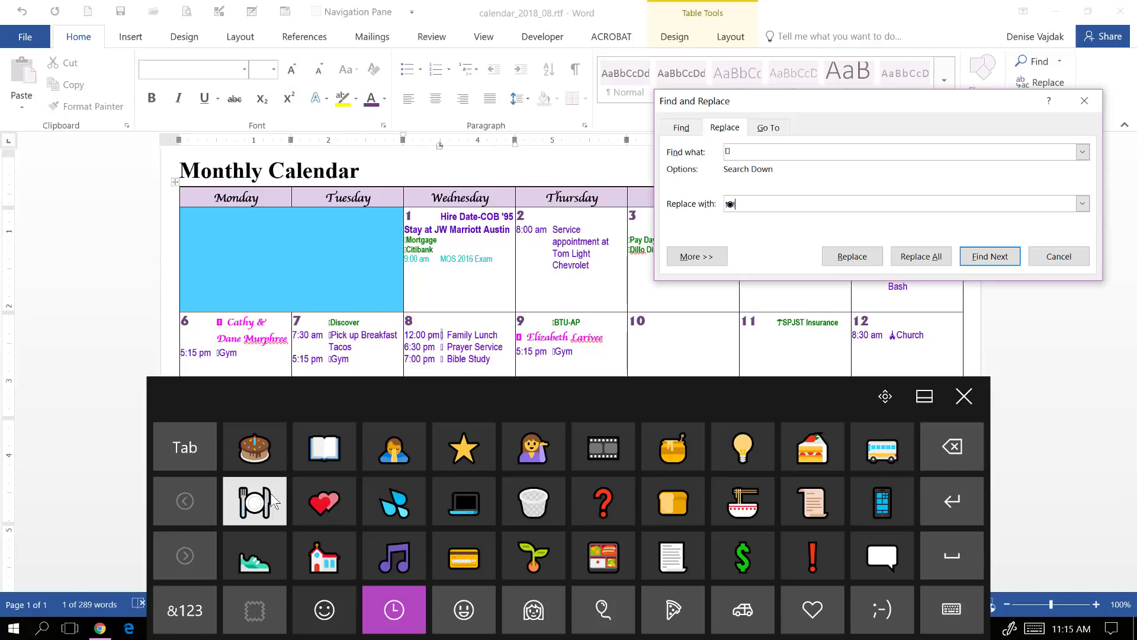
pyautogui.click(744, 202)
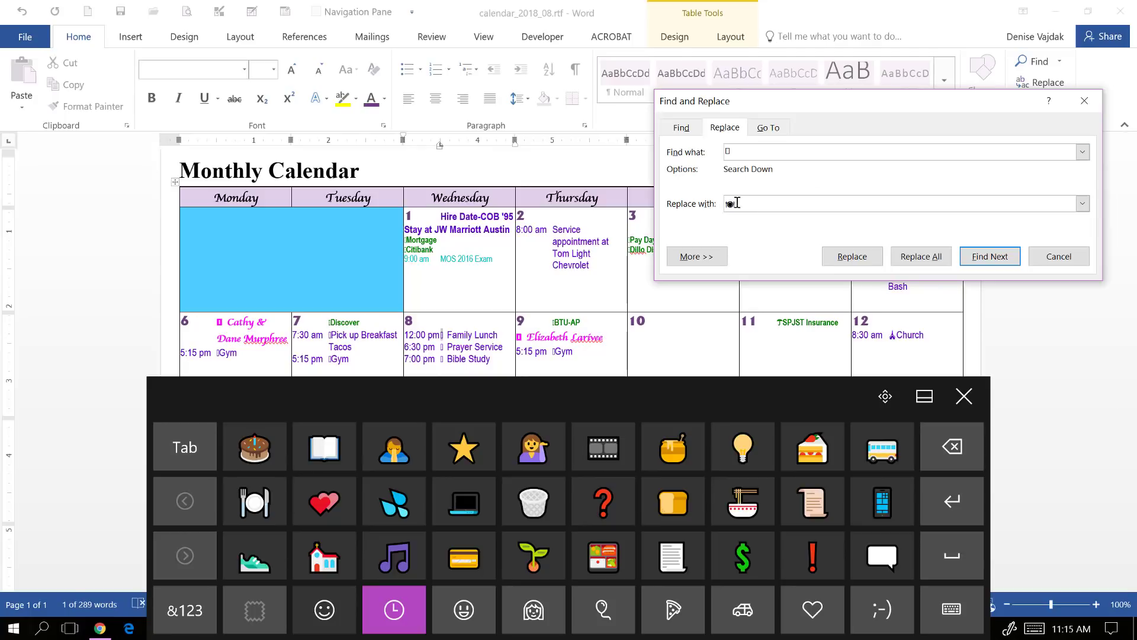
pyautogui.click(965, 396)
pyautogui.click(921, 256)
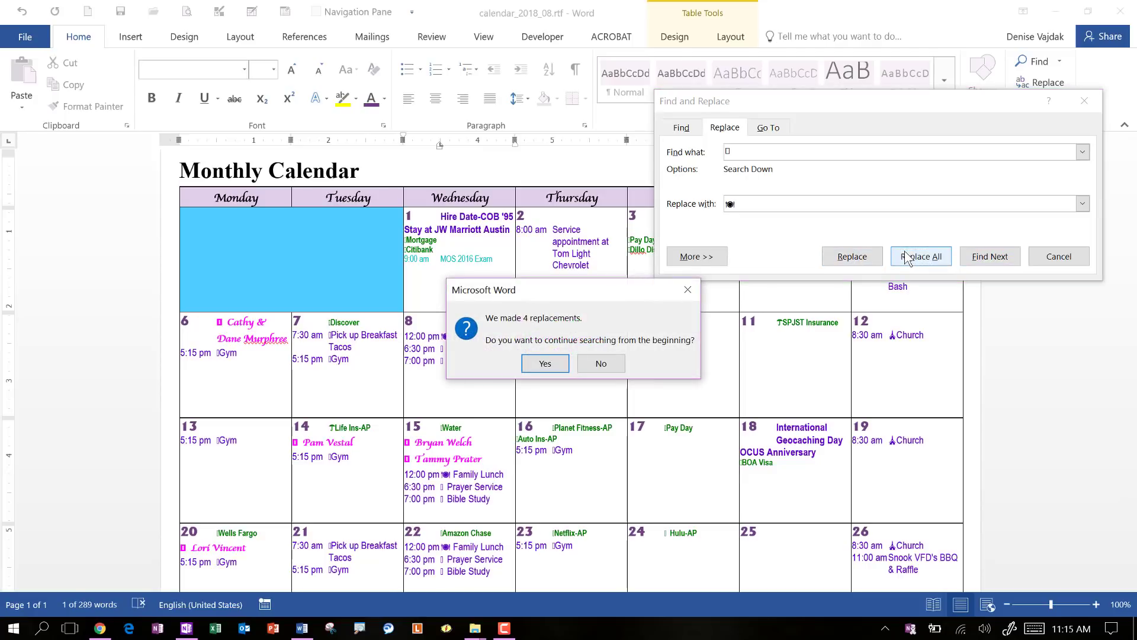
pyautogui.click(545, 364)
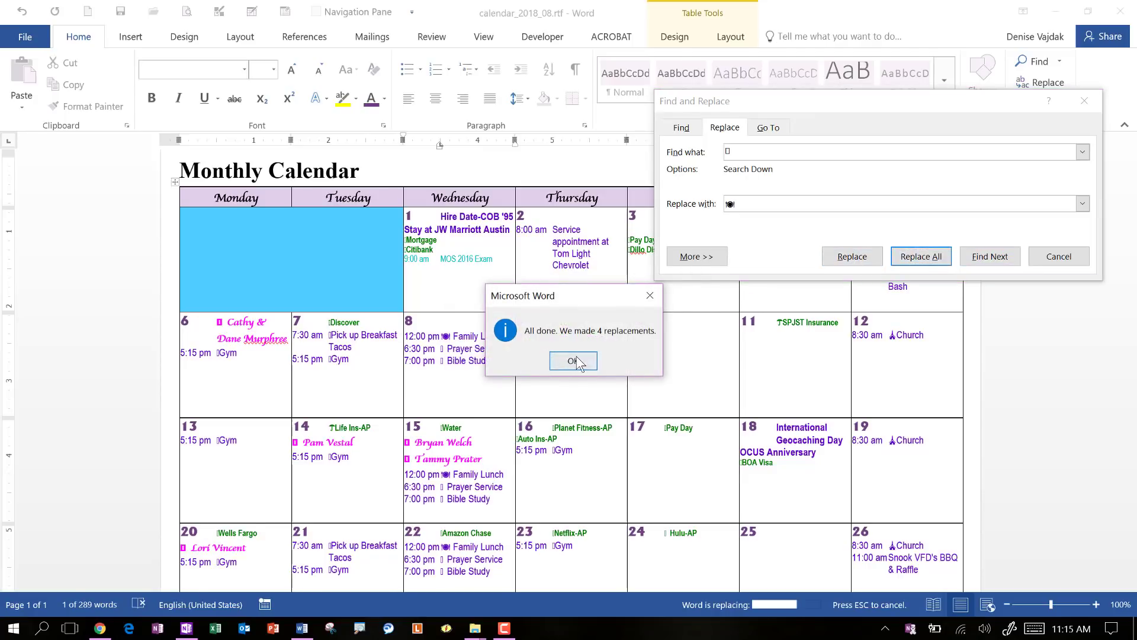
pyautogui.click(567, 359)
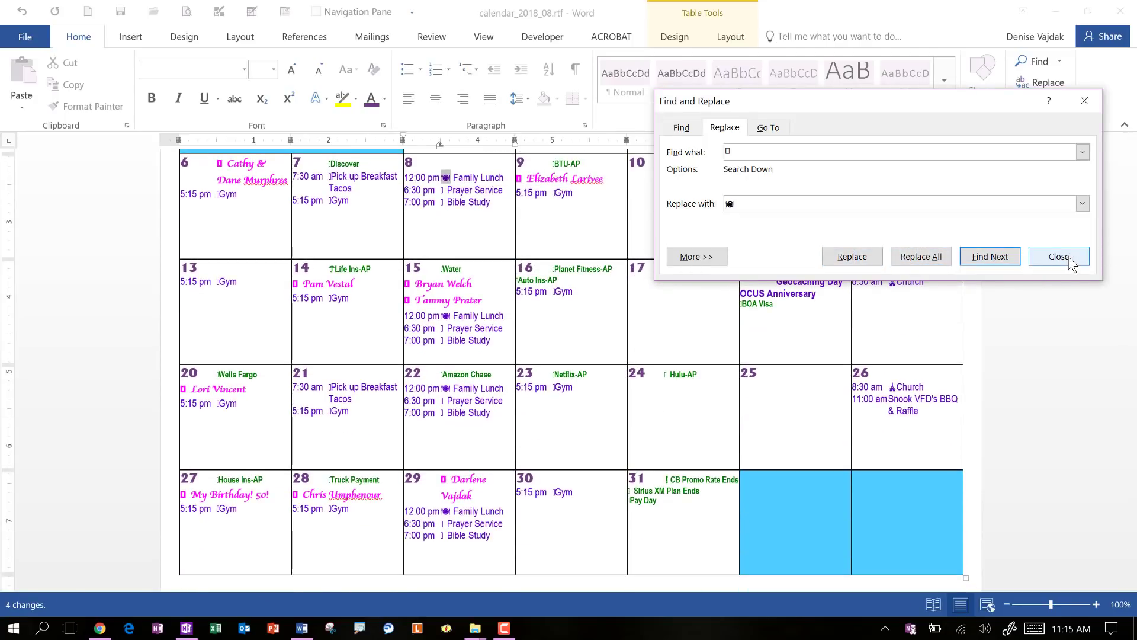
pyautogui.click(1071, 263)
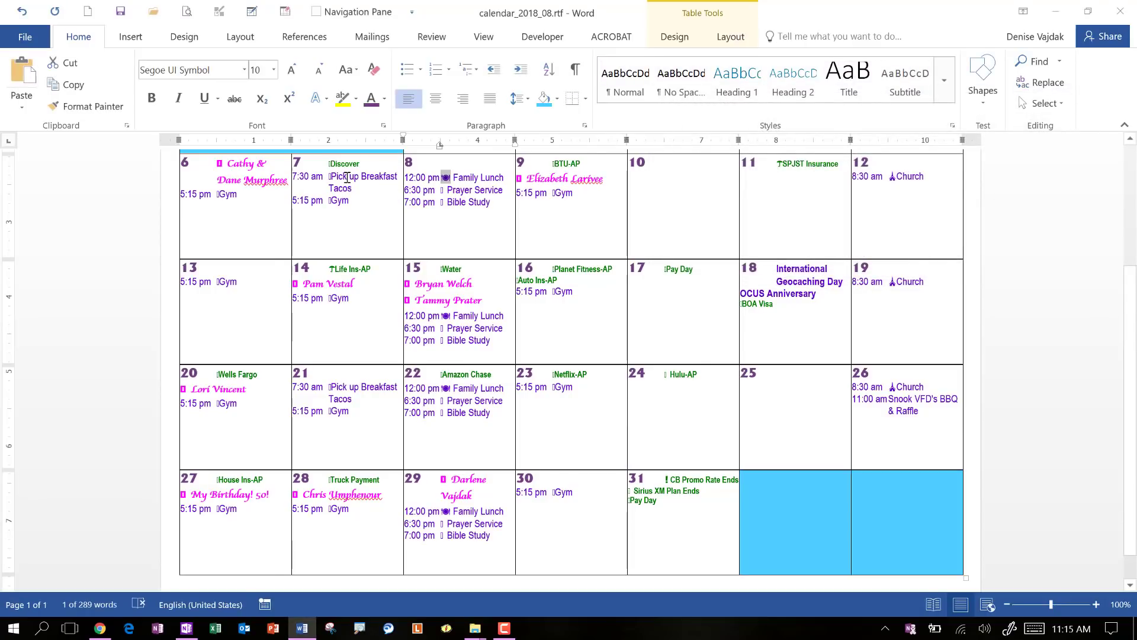
# - Replace the symbol before each Gym entry with the sneaker emoji, 12 replacements
pyautogui.doubleClick(219, 194)
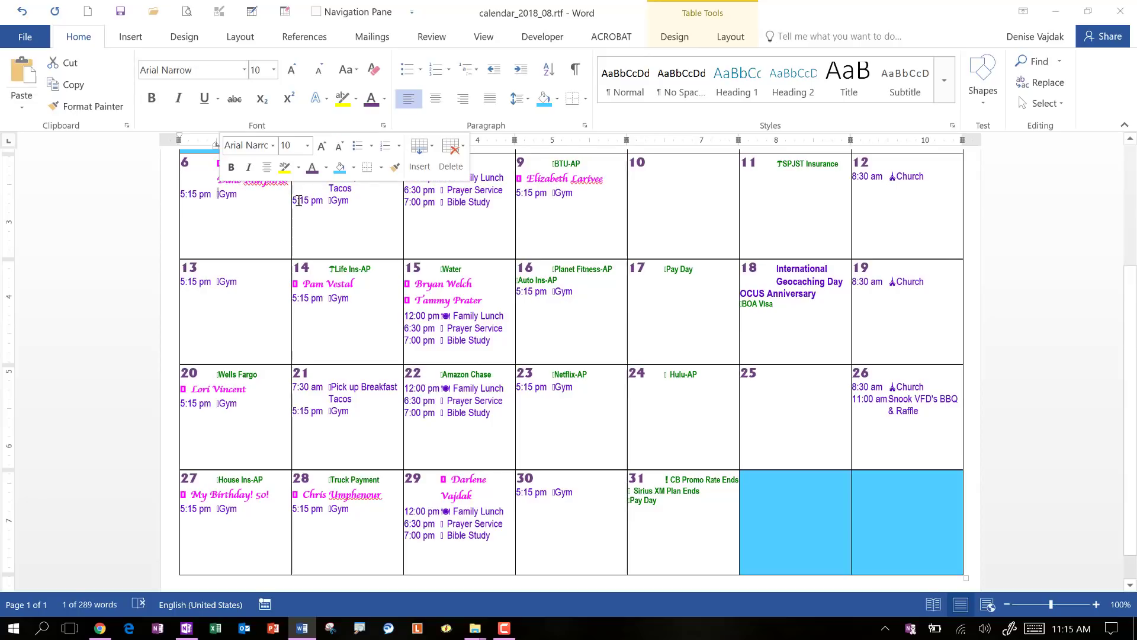
pyautogui.hotkey('ctrl', 'h')
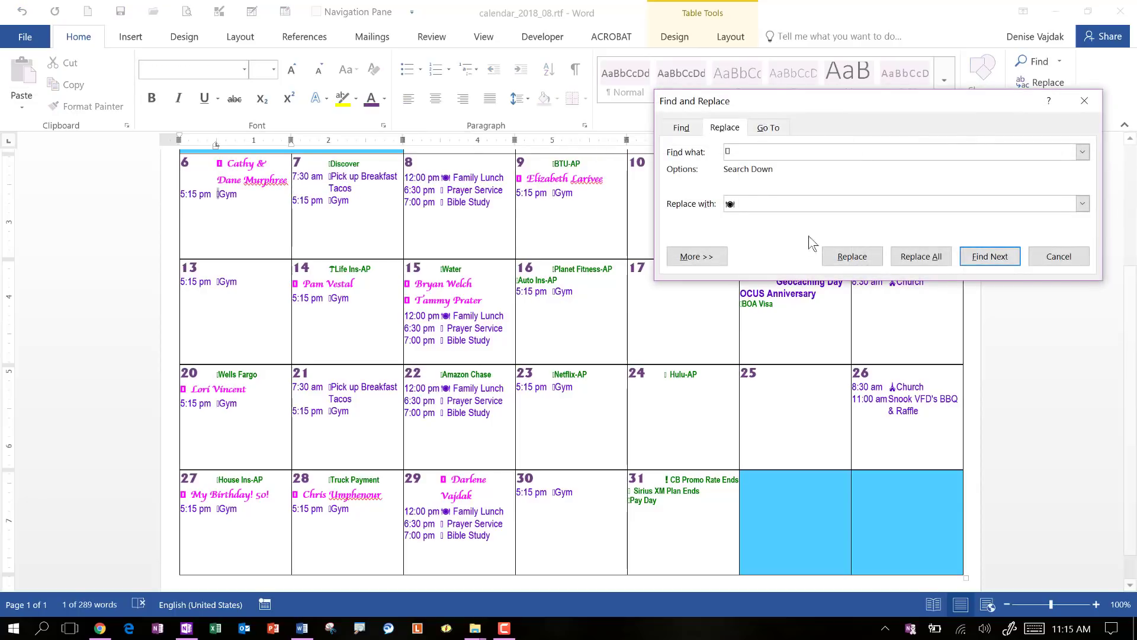
pyautogui.click(711, 204)
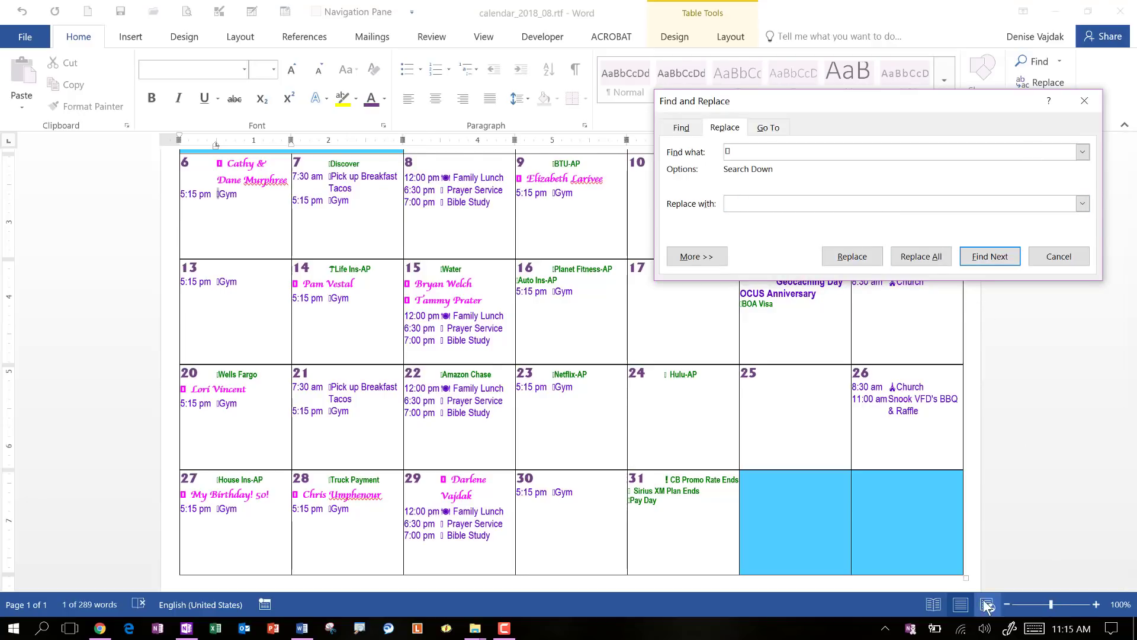
pyautogui.click(1035, 627)
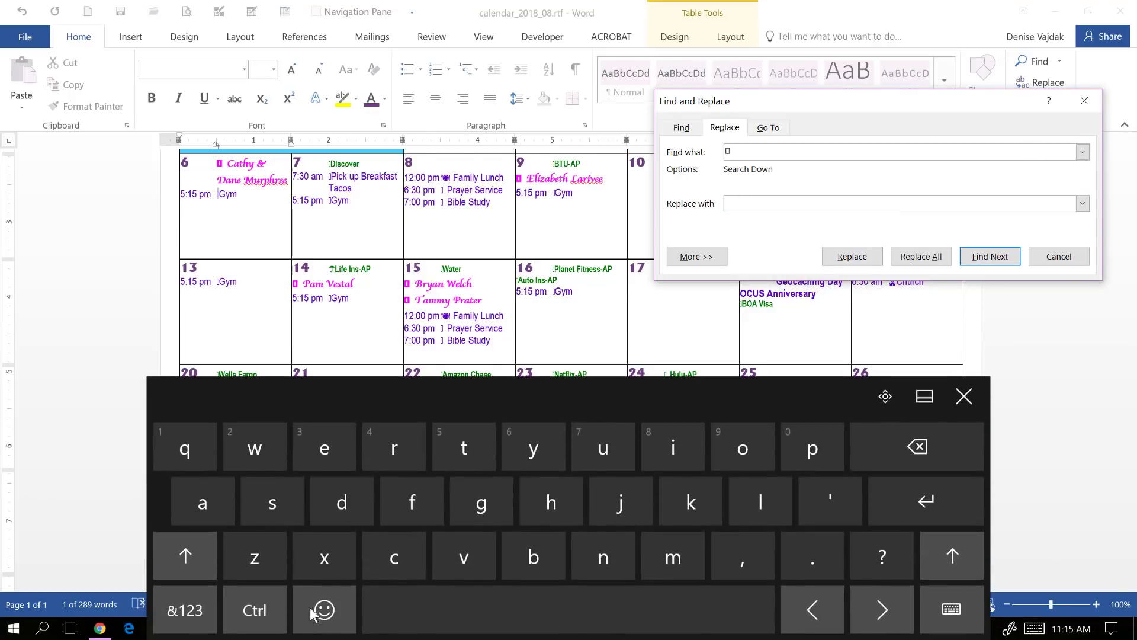
pyautogui.click(324, 610)
pyautogui.click(240, 560)
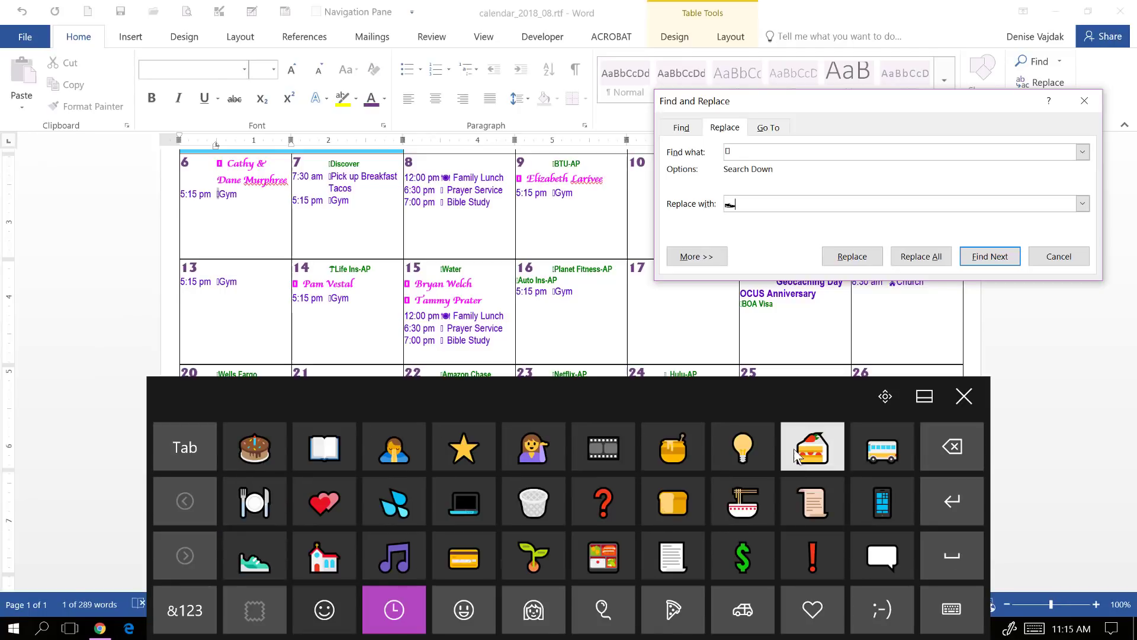
pyautogui.click(963, 395)
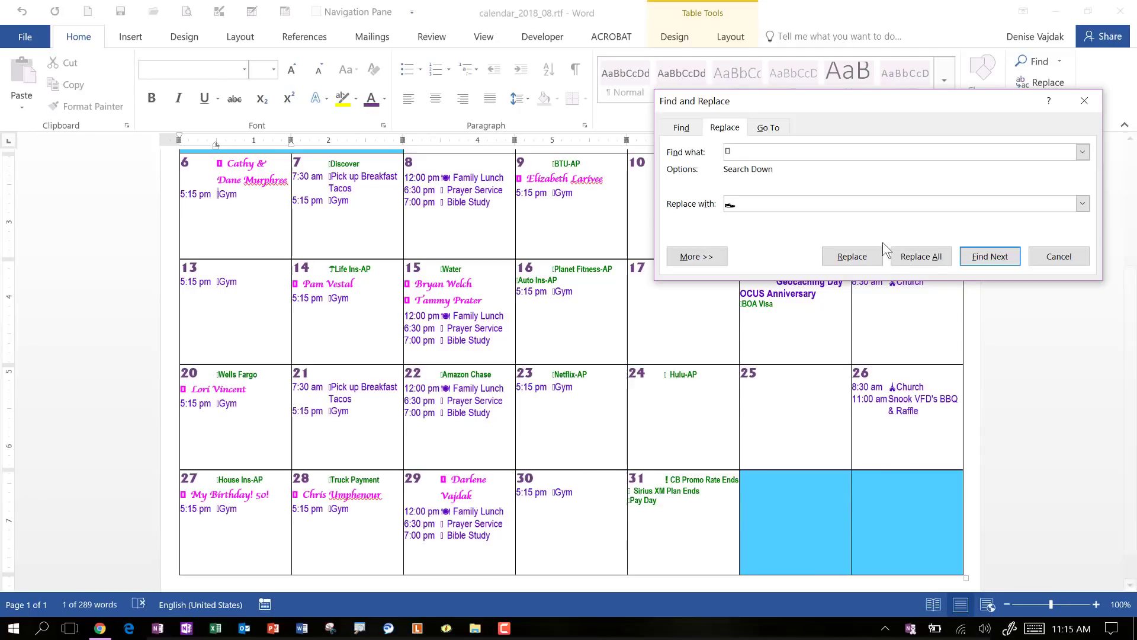
pyautogui.click(921, 256)
pyautogui.click(553, 362)
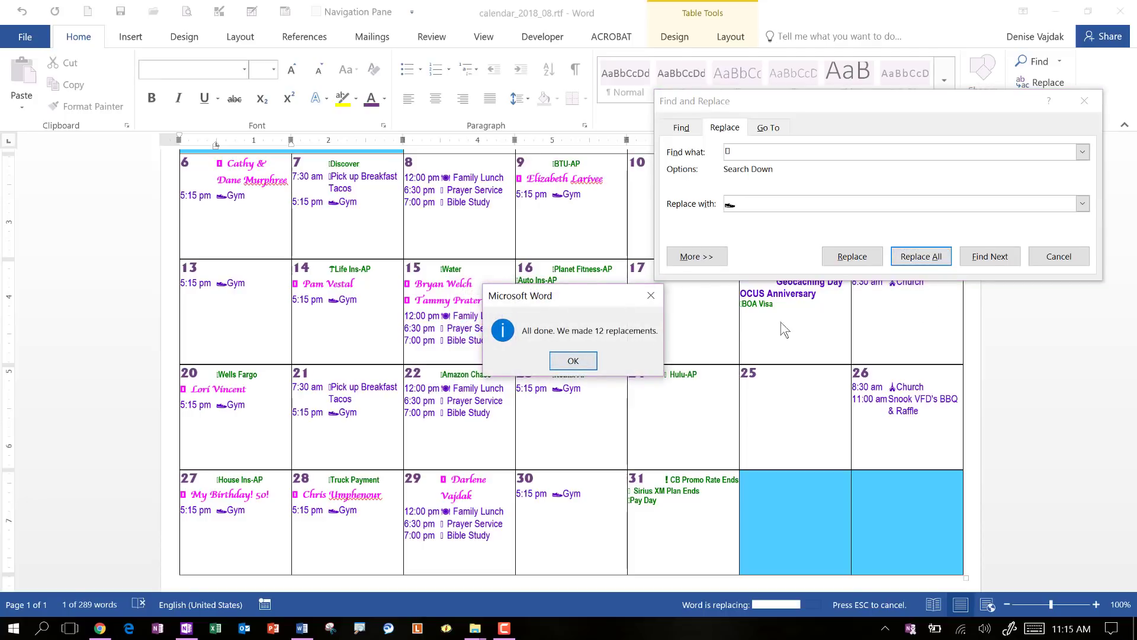
pyautogui.click(574, 361)
pyautogui.click(1043, 256)
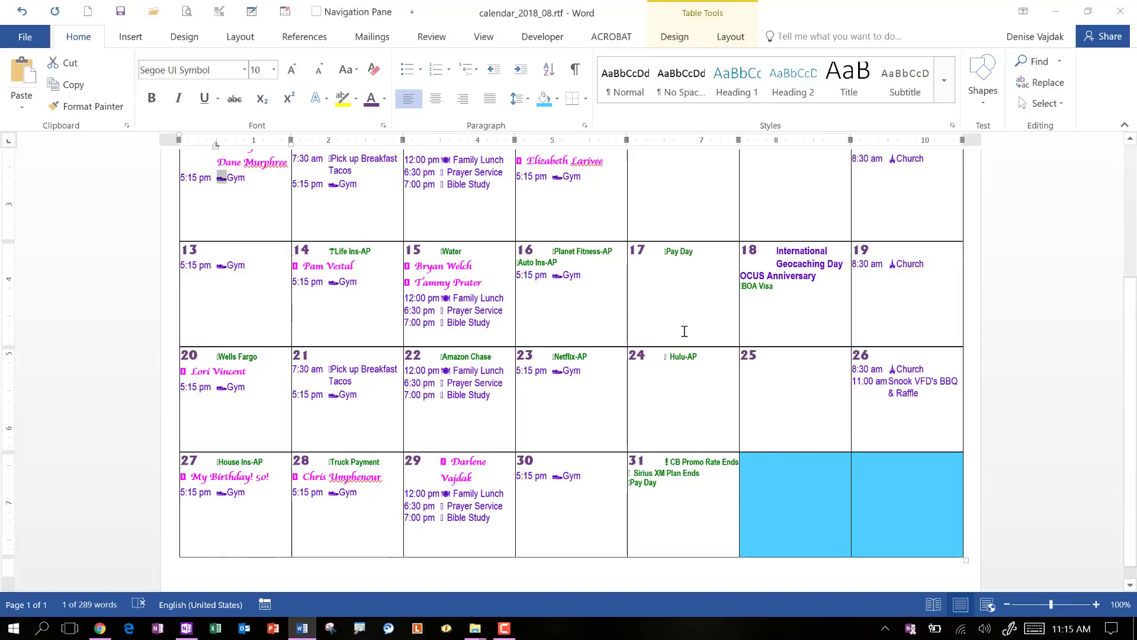
# - Select and copy the whole August 2018 calendar table, then switch to OneNote's Demo notebook
pyautogui.scroll(5, 652, 355)
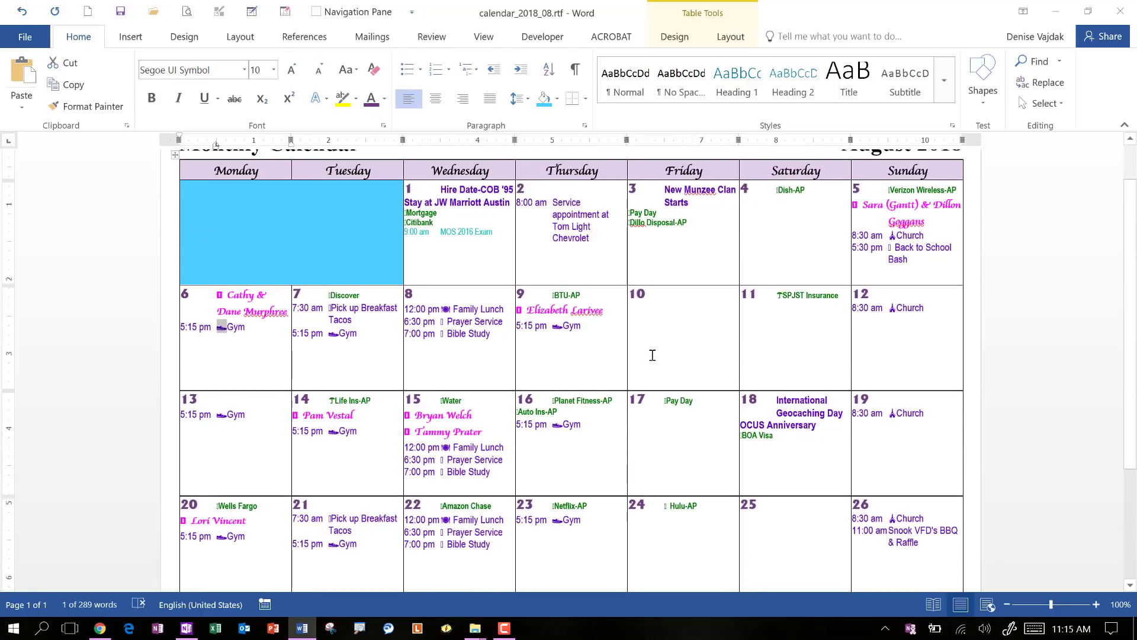
pyautogui.scroll(1, 652, 355)
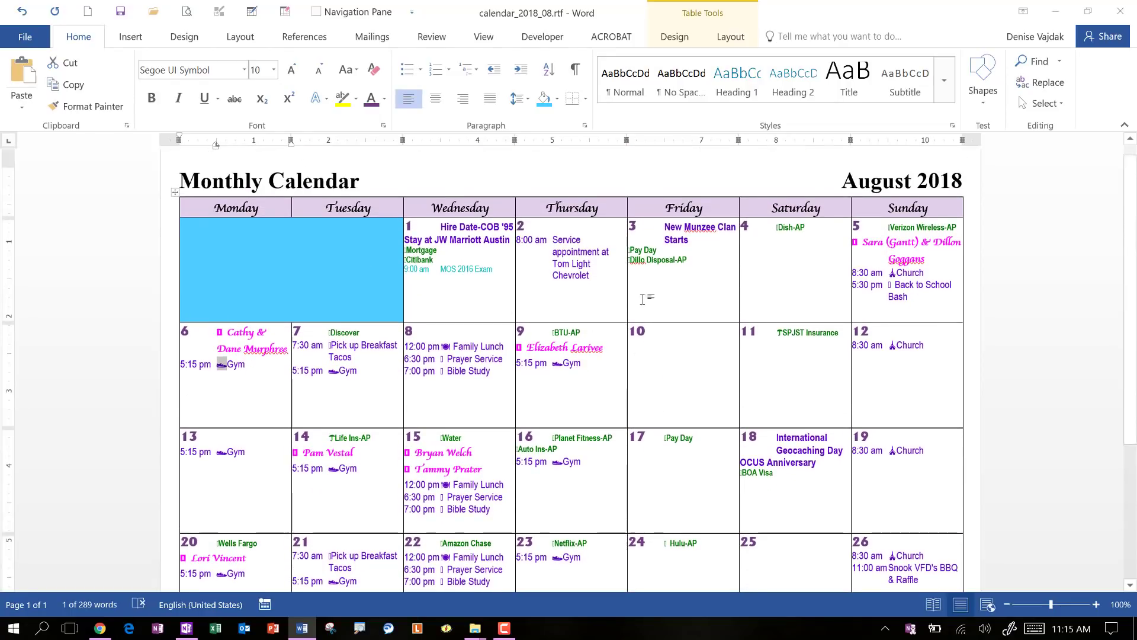
pyautogui.click(597, 299)
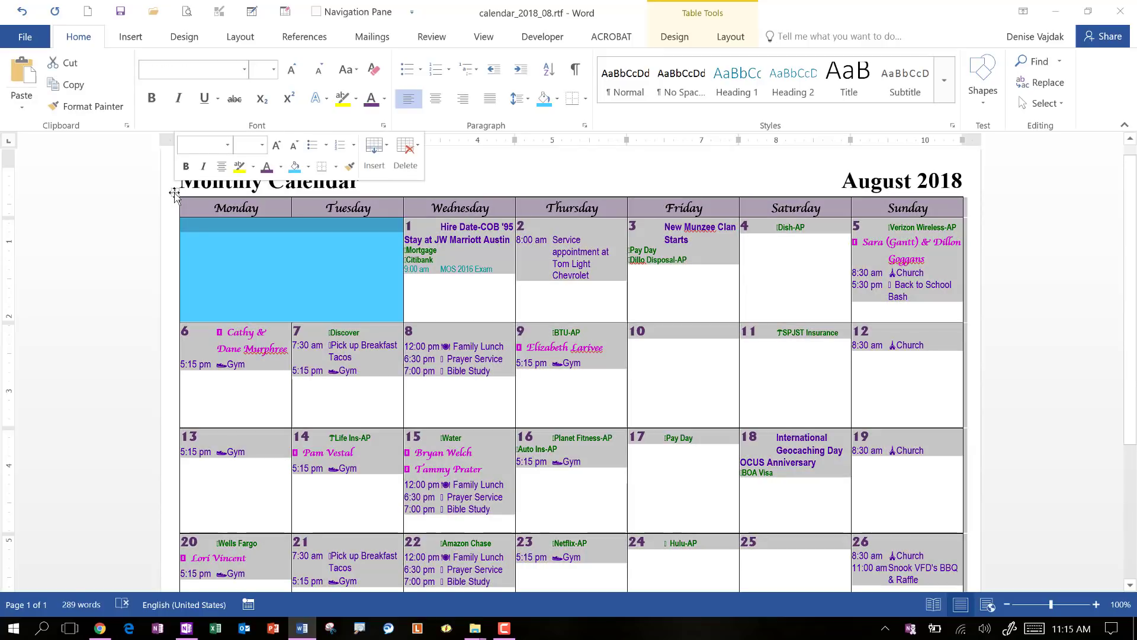
pyautogui.click(174, 194)
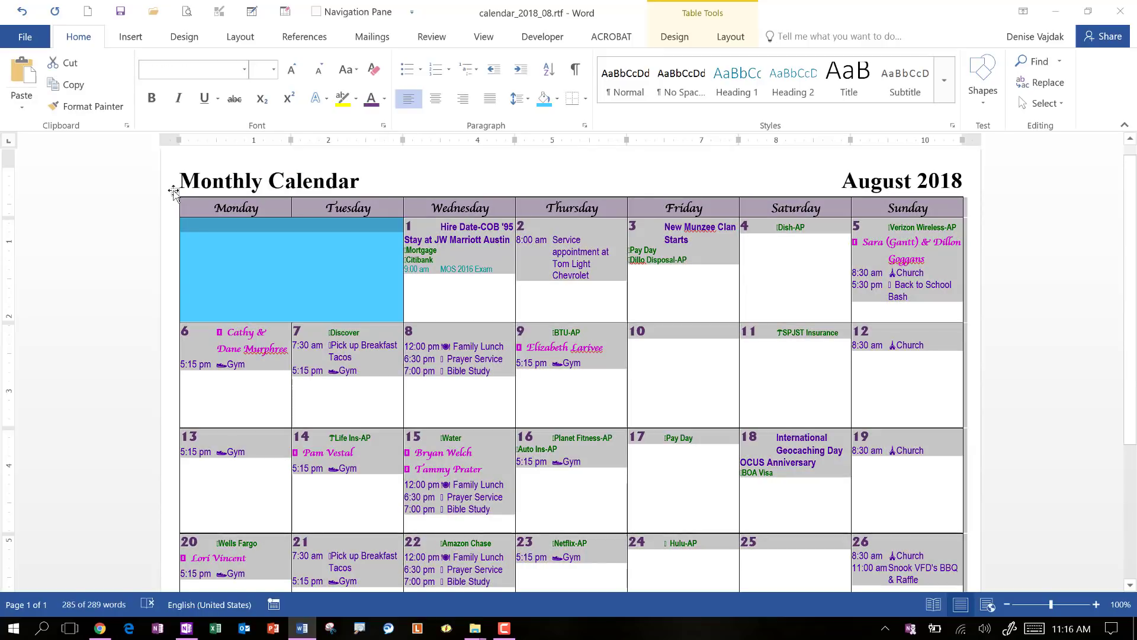
pyautogui.click(188, 634)
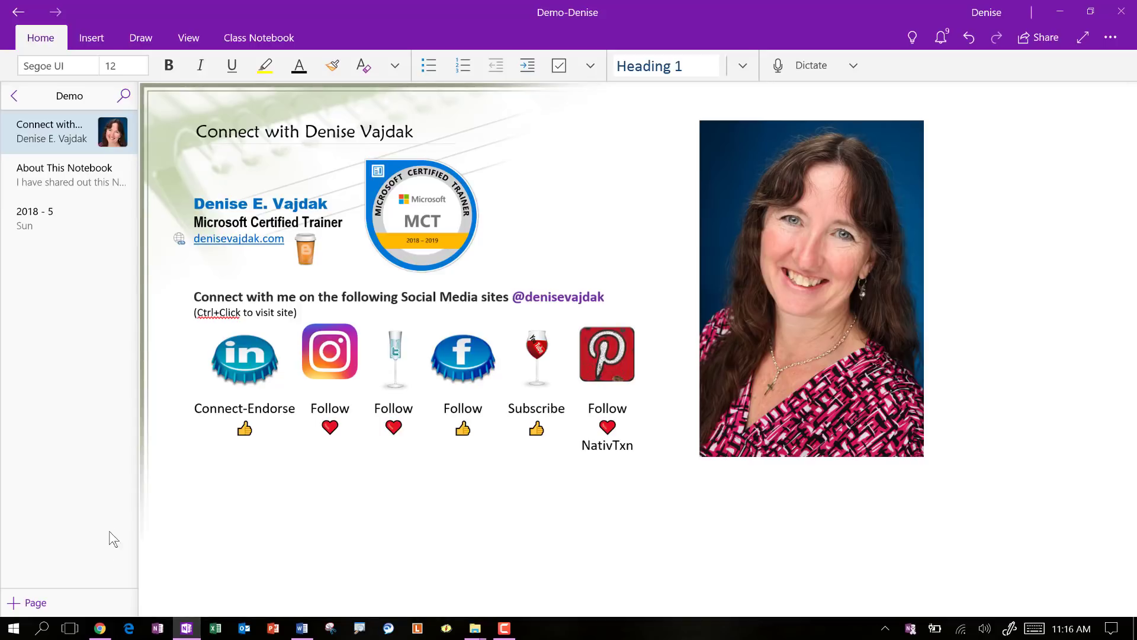
# - Add a new page titled 'August 2018' and delete its date and time stamp
pyautogui.click(35, 605)
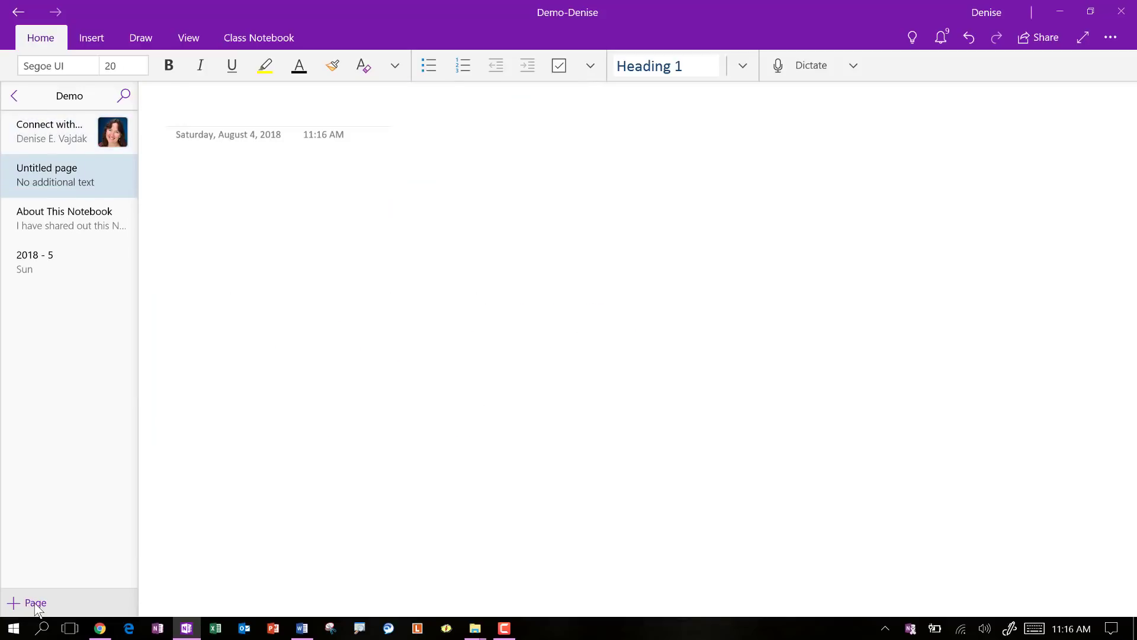
pyautogui.write('Aust')
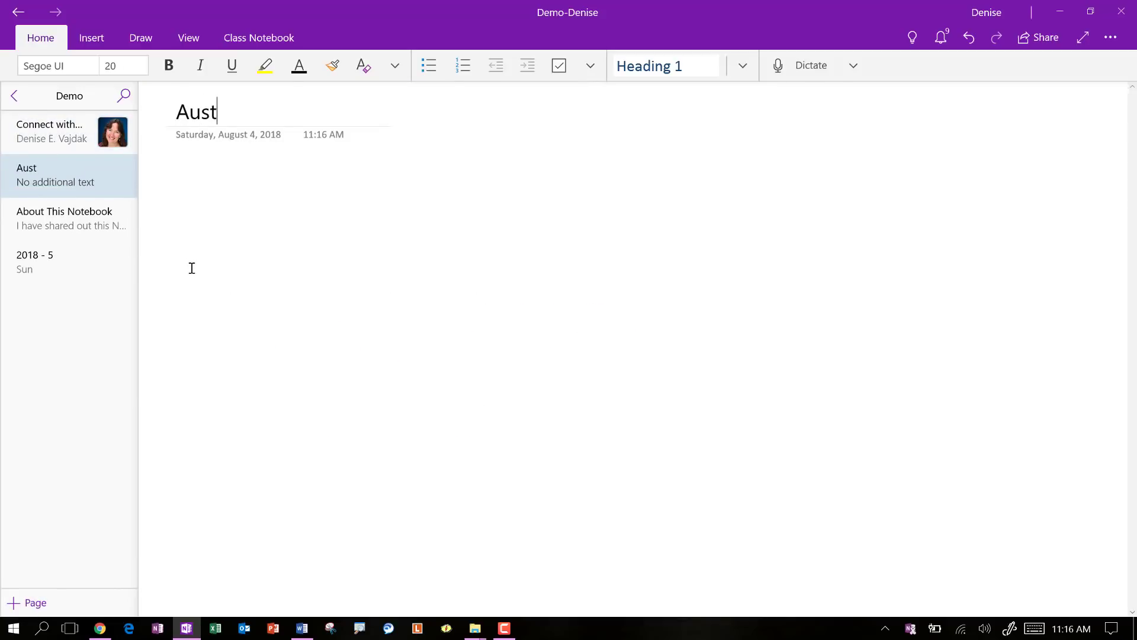
pyautogui.press('BackSpace')
pyautogui.write('gust 2018')
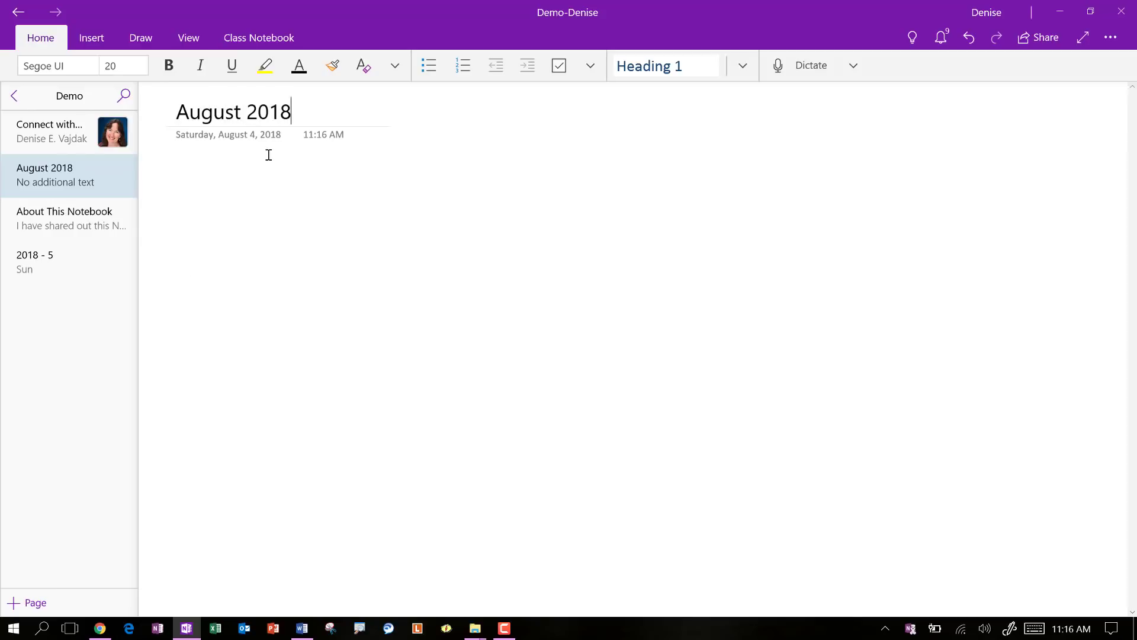
pyautogui.click(248, 135)
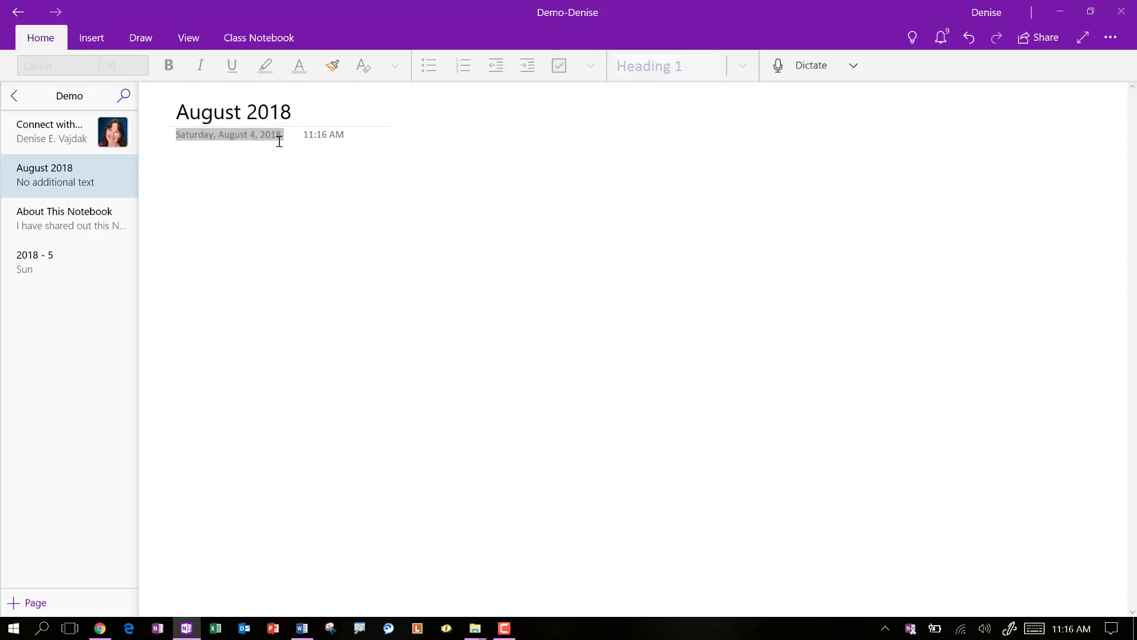
pyautogui.press('Delete')
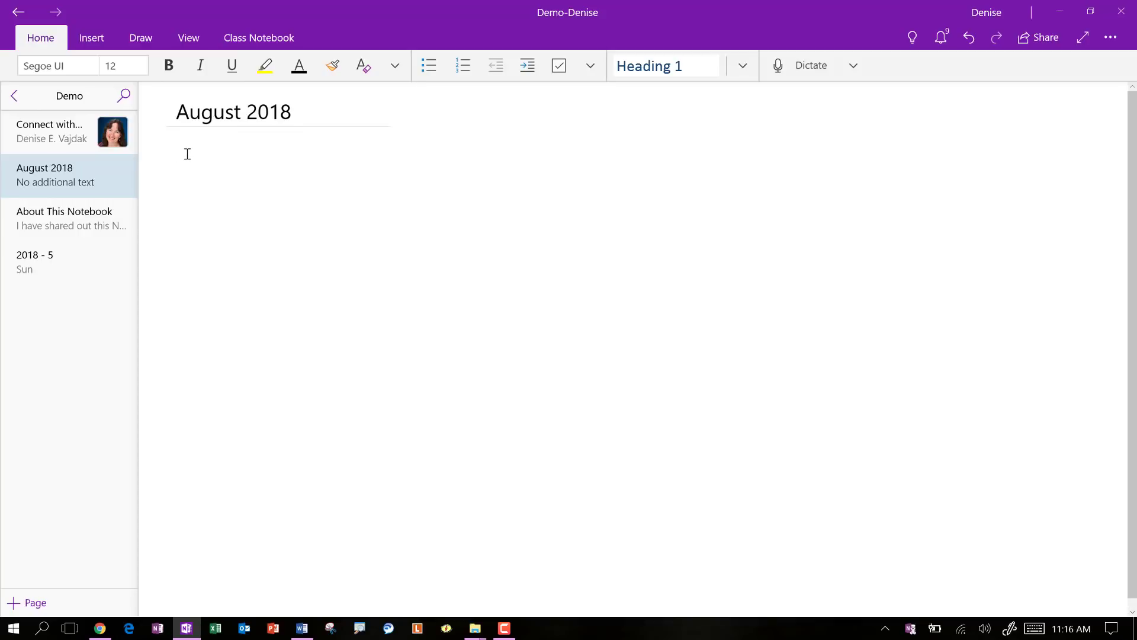
# - Paste the Word calendar table onto the page and widen it to the right
pyautogui.hotkey('ctrl', 'v')
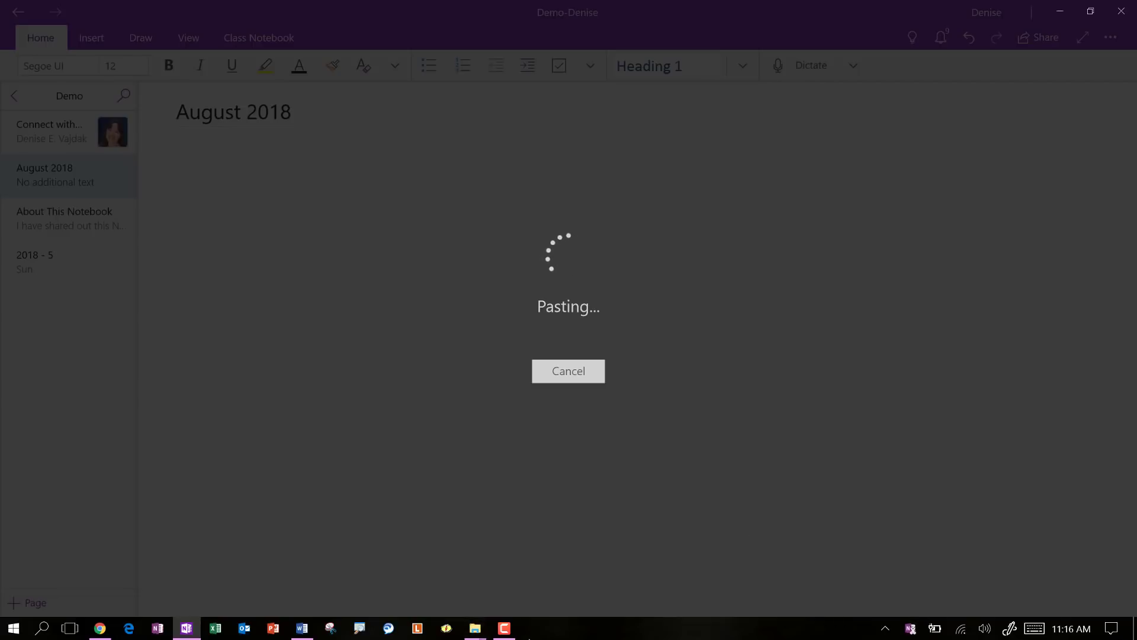
pyautogui.moveTo(509, 637)
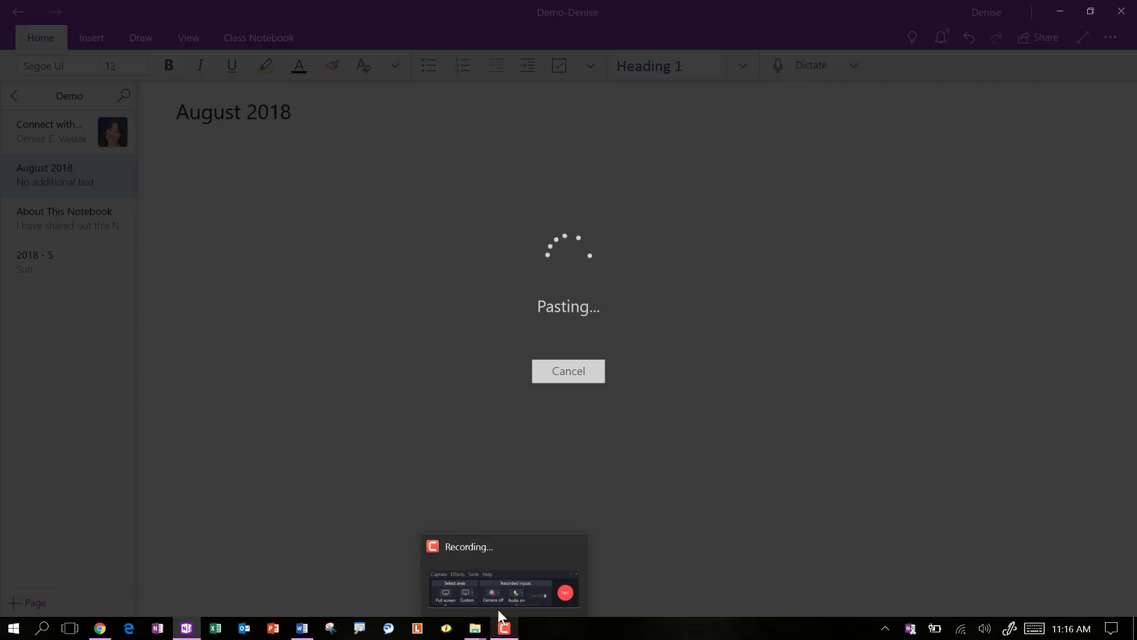
pyautogui.click(502, 630)
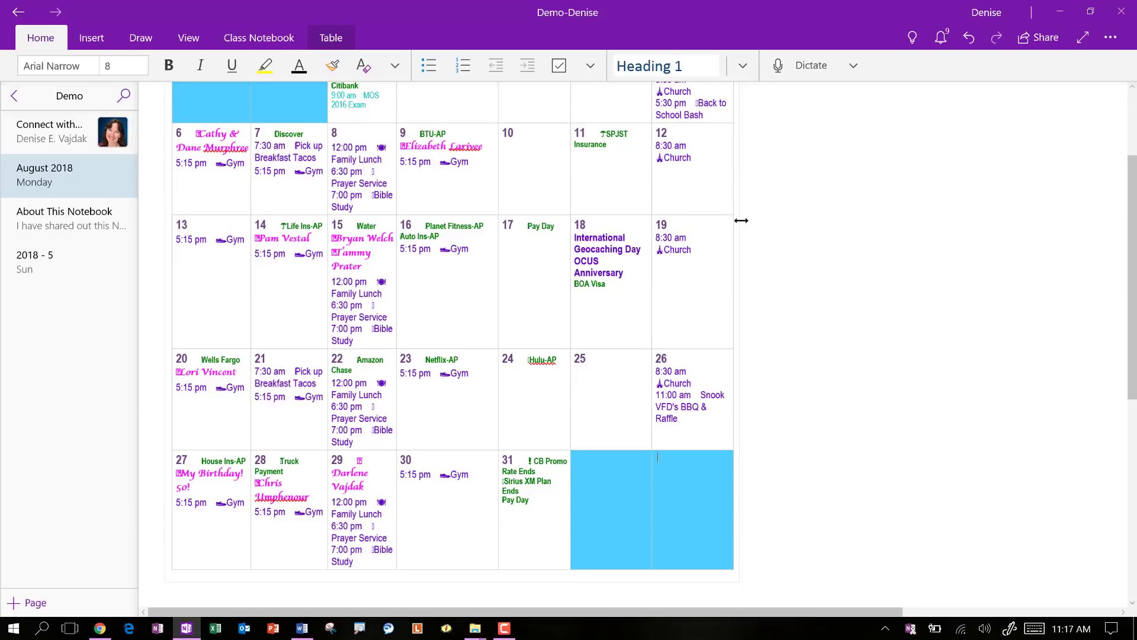
pyautogui.moveTo(742, 221); pyautogui.dragTo(1073, 274)
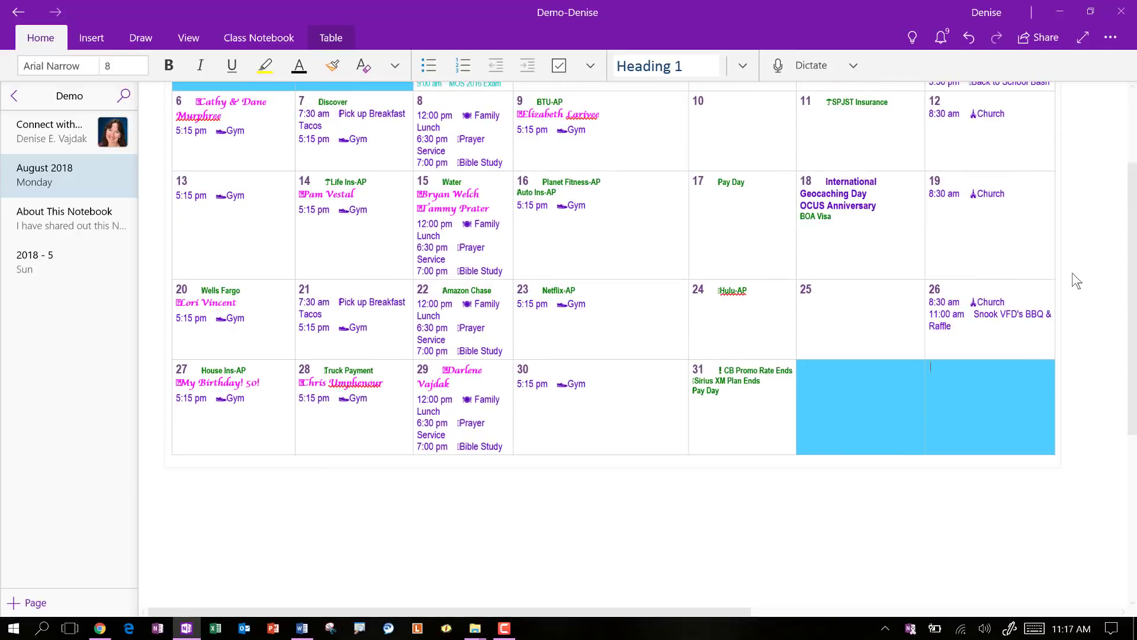
pyautogui.scroll(3, 409, 420)
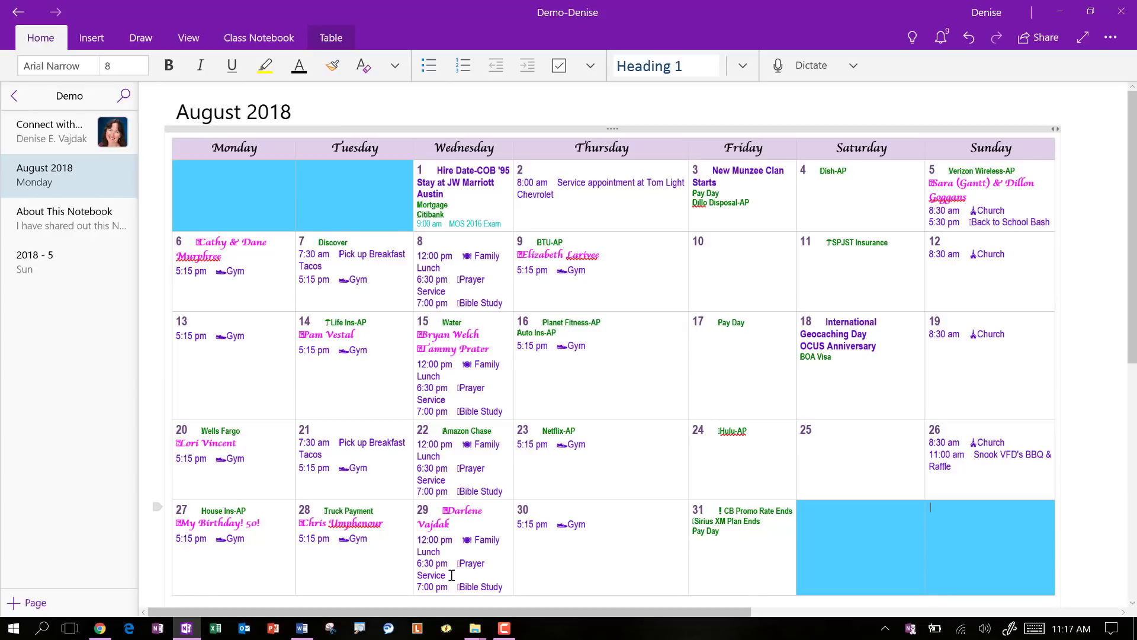
# - Snip the Word calendar's title and first week, then discard that snip unsaved
pyautogui.click(305, 633)
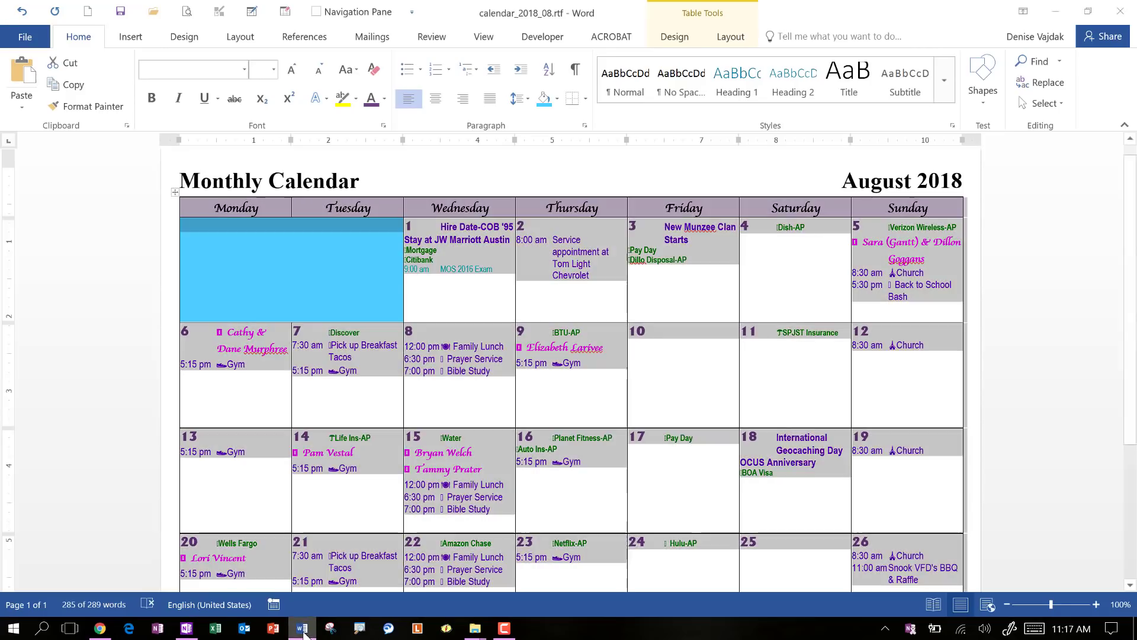
pyautogui.click(993, 327)
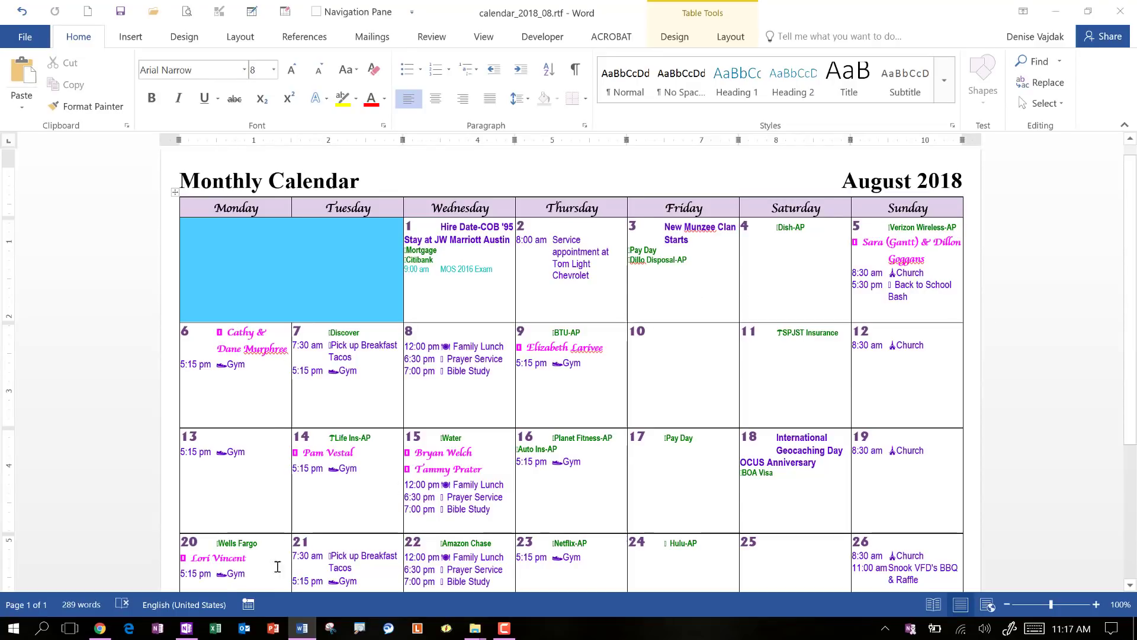
pyautogui.click(331, 629)
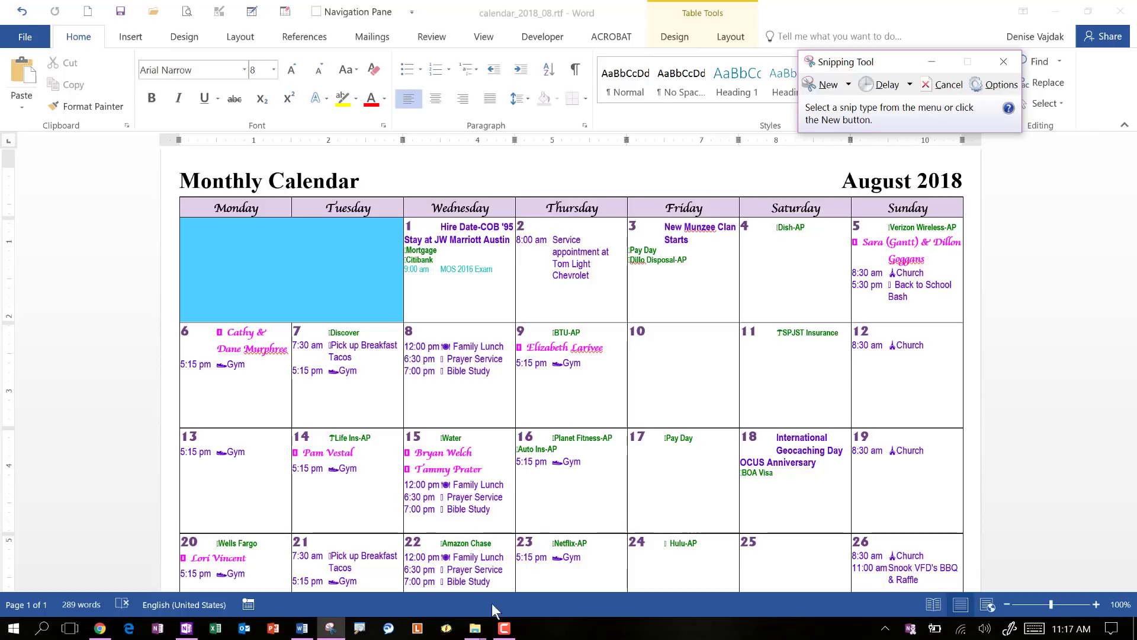
pyautogui.click(823, 85)
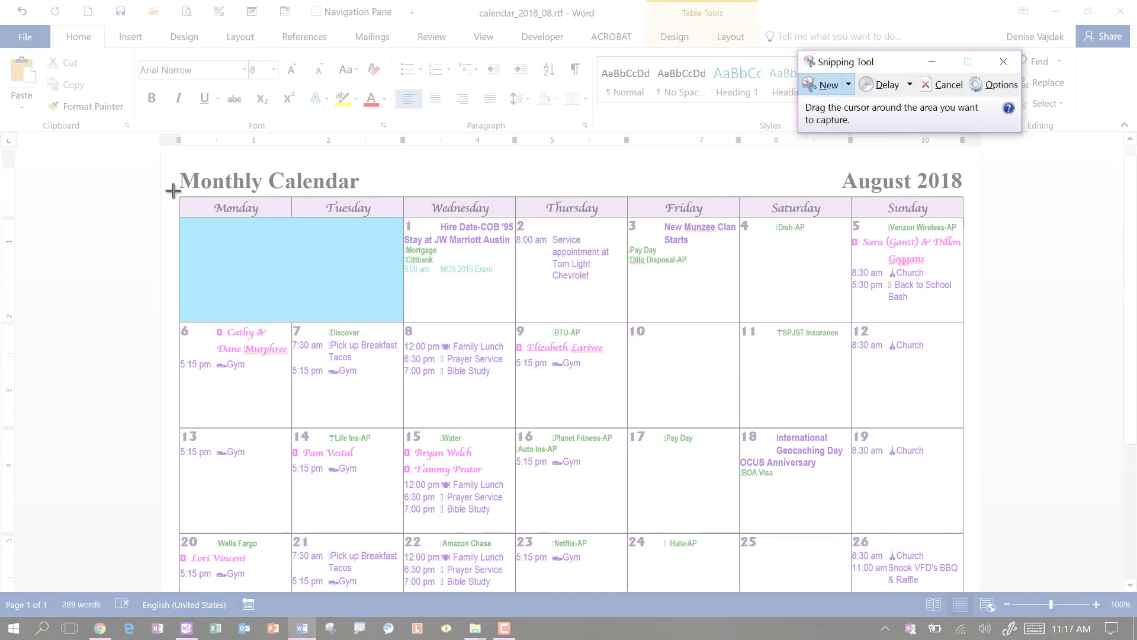
pyautogui.moveTo(178, 193); pyautogui.dragTo(922, 318)
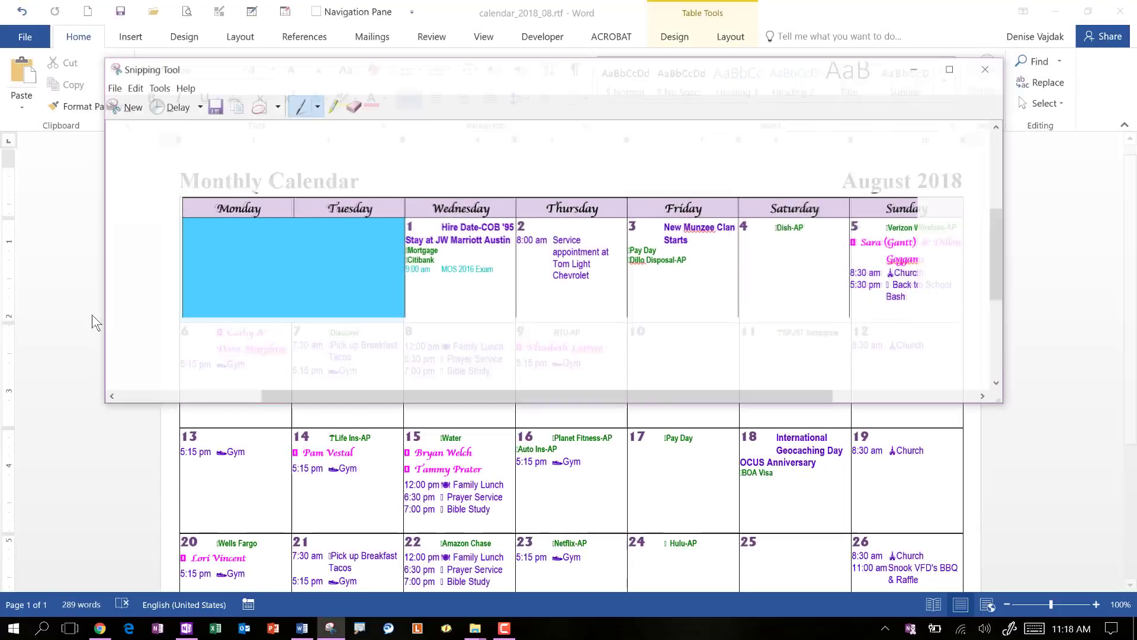
pyautogui.click(988, 68)
pyautogui.click(627, 250)
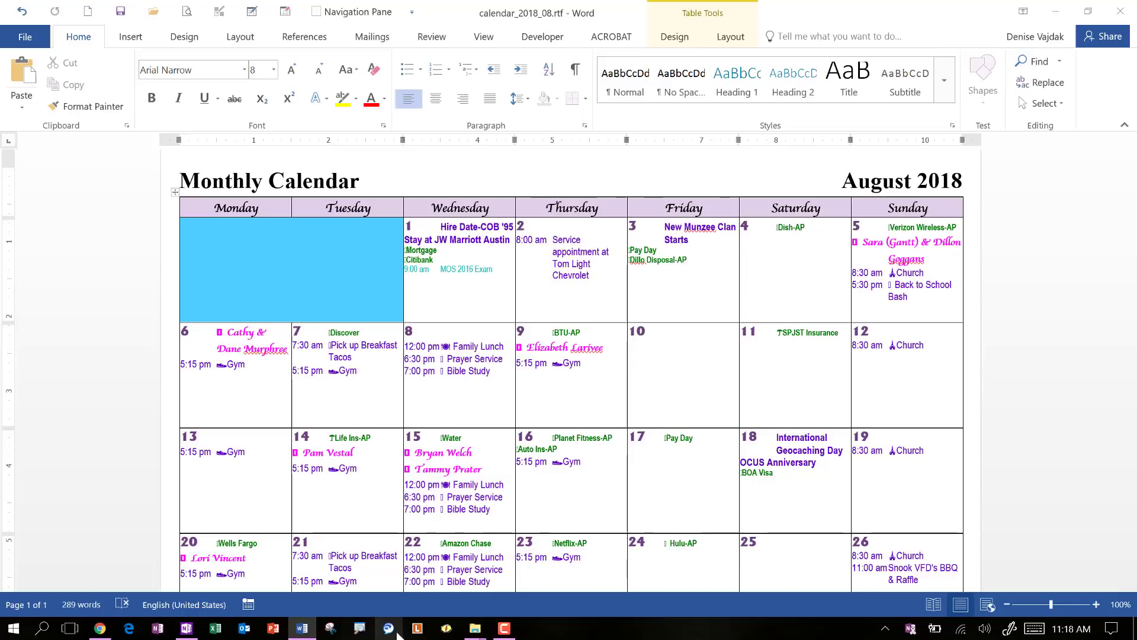
# - Take a new snip of the August 6–12 week row with its events
pyautogui.click(332, 632)
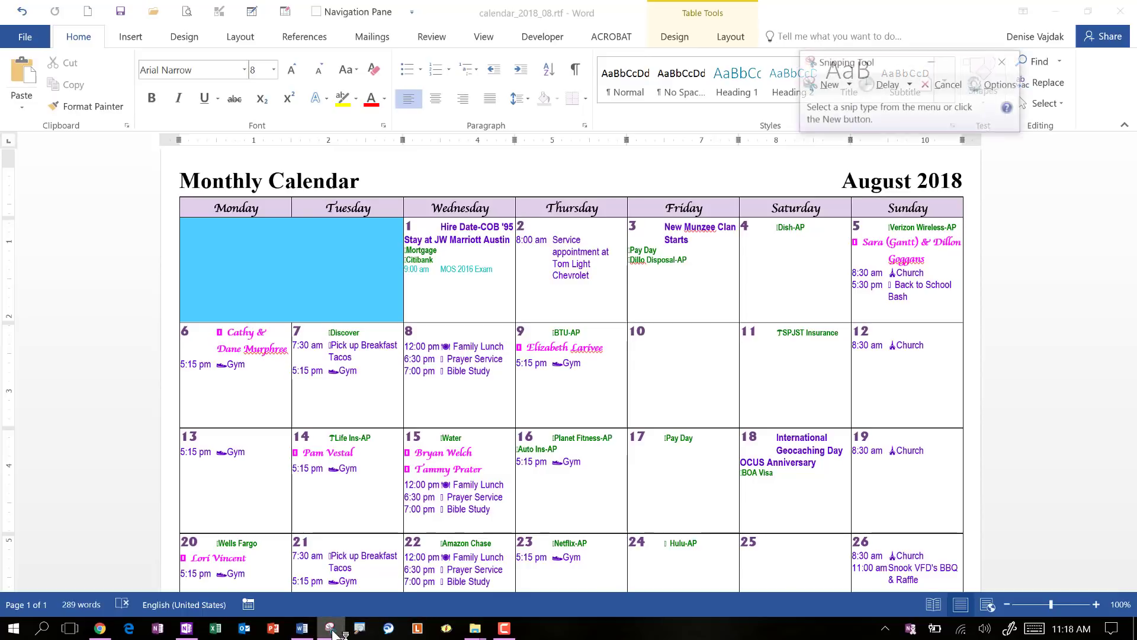
pyautogui.click(199, 304)
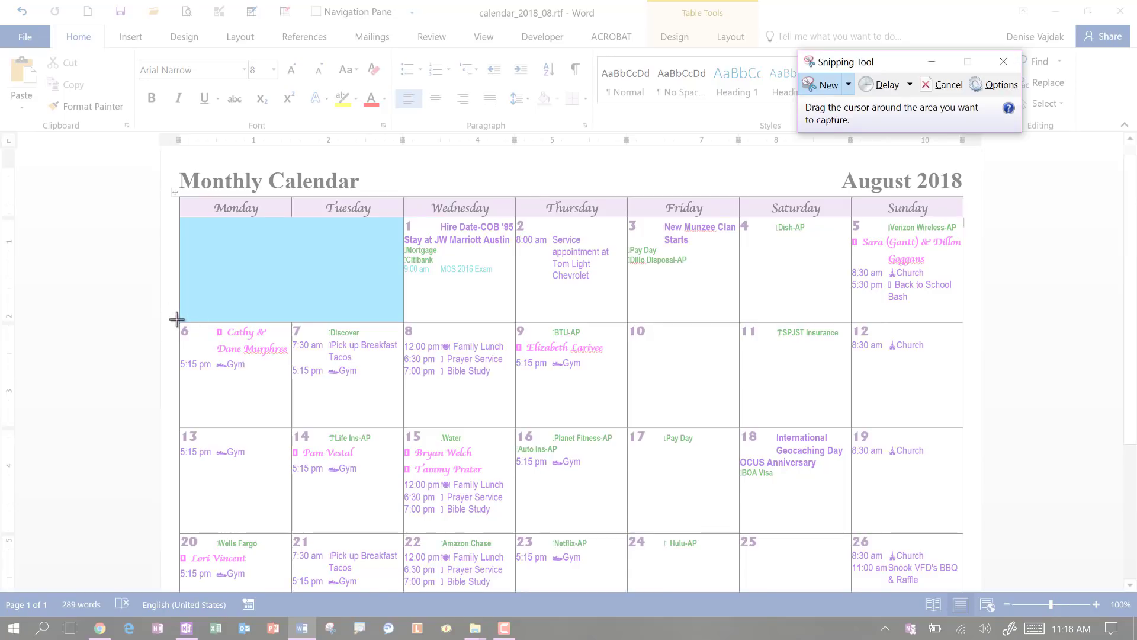
pyautogui.moveTo(177, 319); pyautogui.dragTo(969, 434)
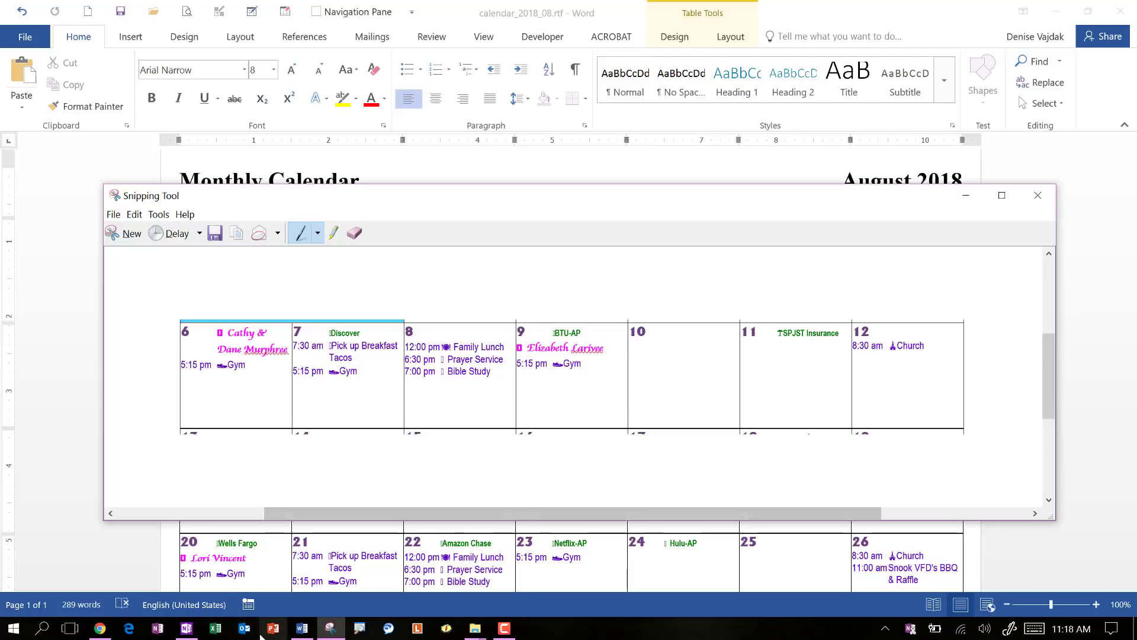
# - Paste the week-row snip below the OneNote calendar table and enlarge it to the table's width
pyautogui.click(187, 628)
pyautogui.scroll(-3, 253, 523)
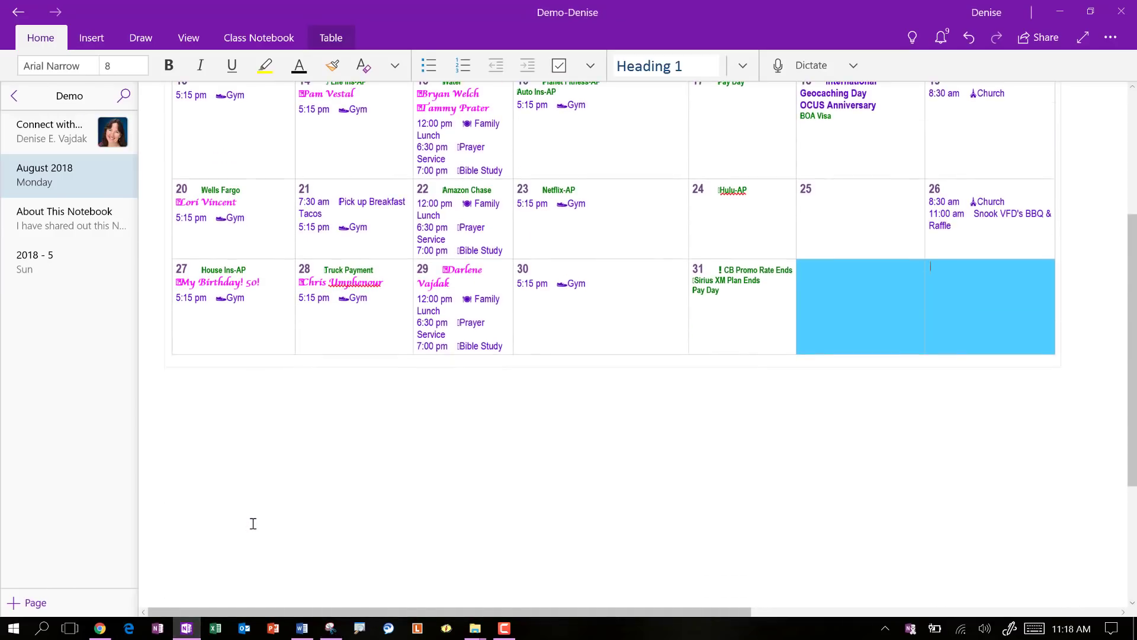
pyautogui.click(172, 434)
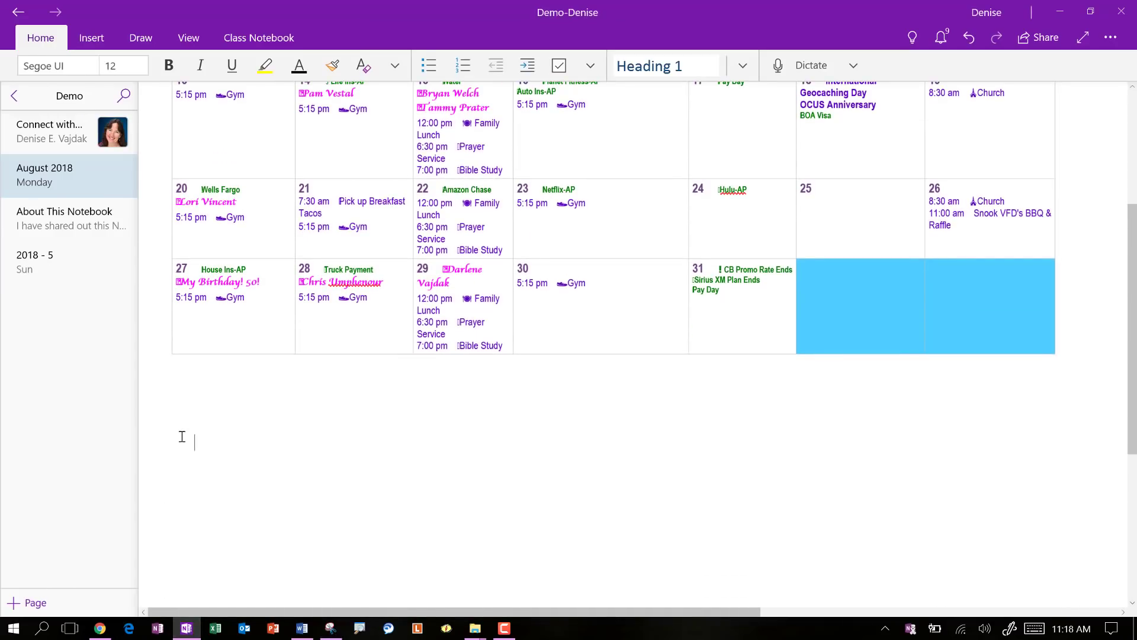
pyautogui.hotkey('ctrl', 'v')
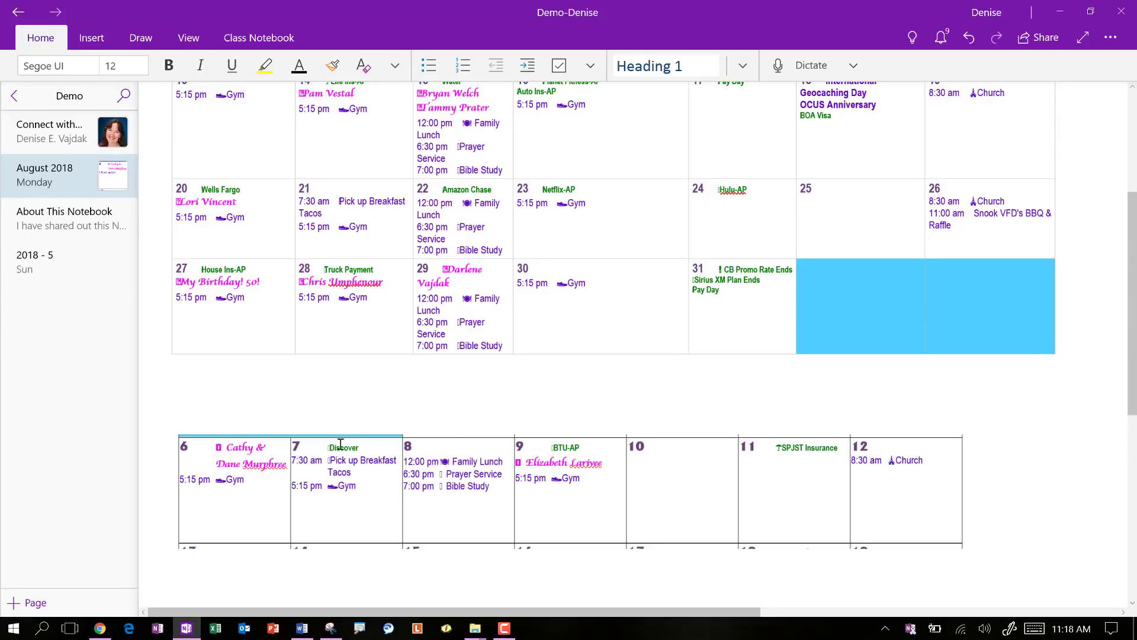
pyautogui.click(841, 483)
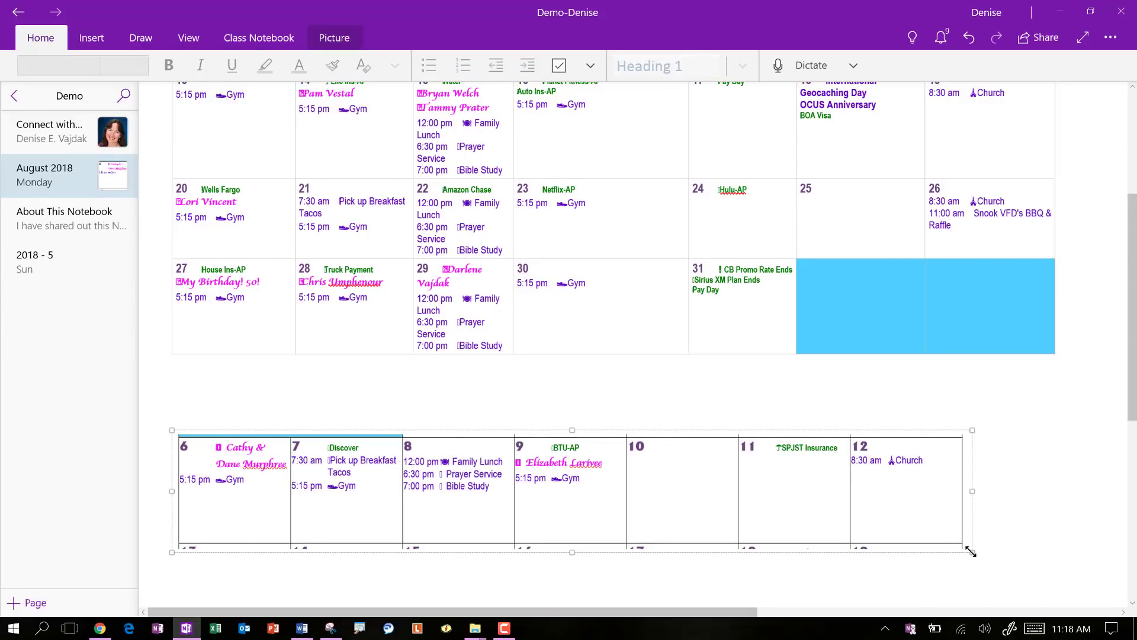
pyautogui.moveTo(972, 552); pyautogui.dragTo(994, 565)
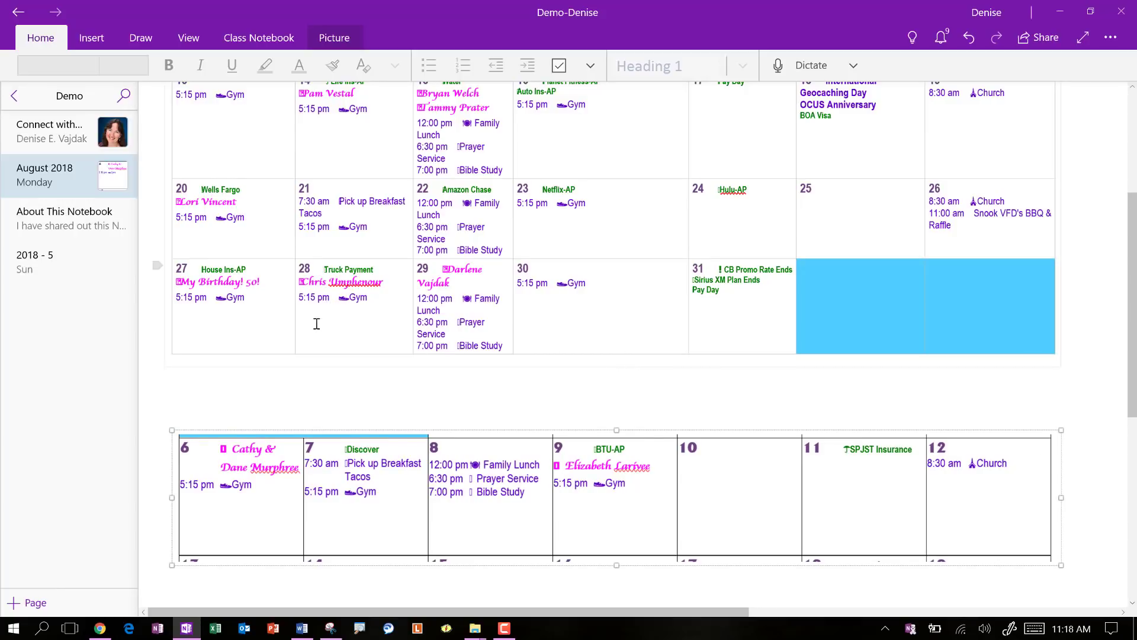
# - Adjust the Monday through Thursday column borders to line up with the picture's columns
pyautogui.moveTo(295, 330); pyautogui.dragTo(303, 326)
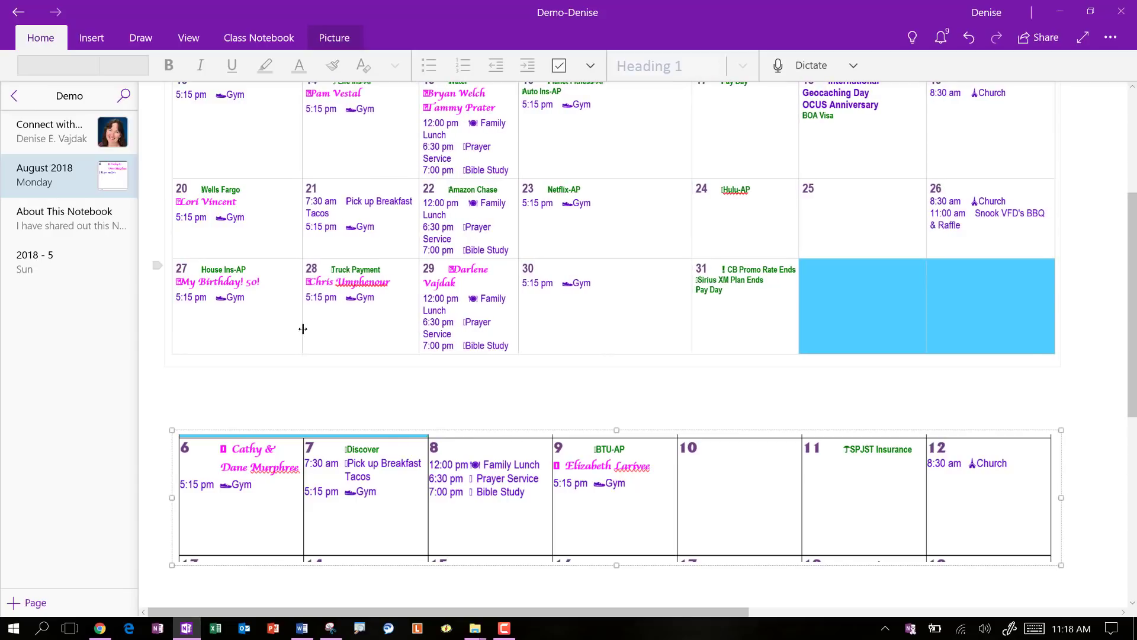
pyautogui.moveTo(422, 314); pyautogui.dragTo(428, 315)
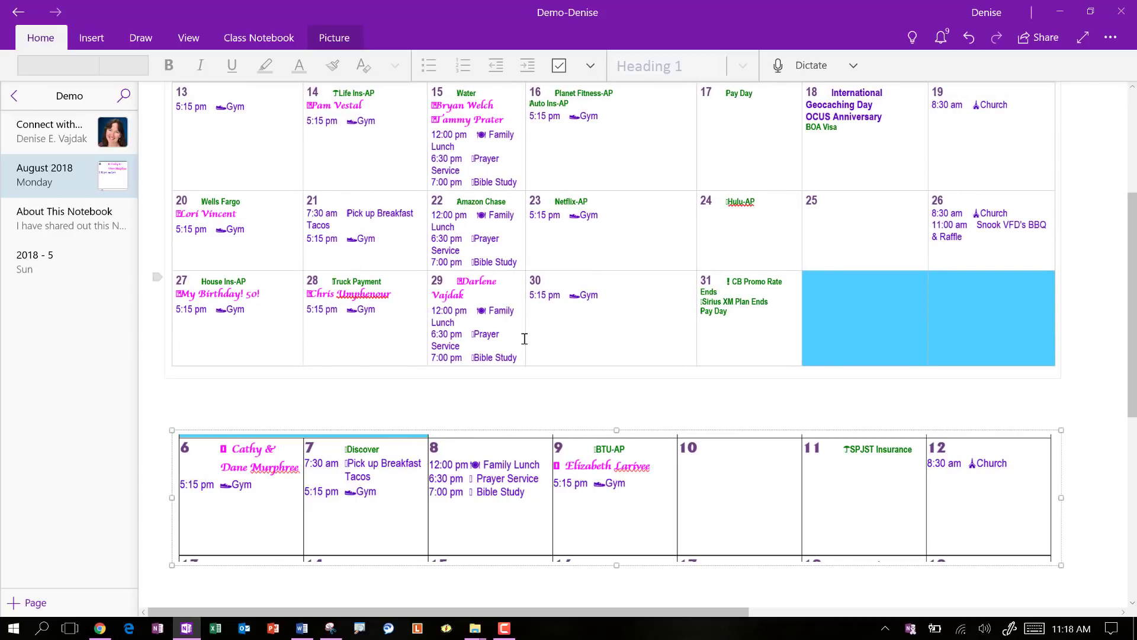
pyautogui.moveTo(527, 335); pyautogui.dragTo(547, 334)
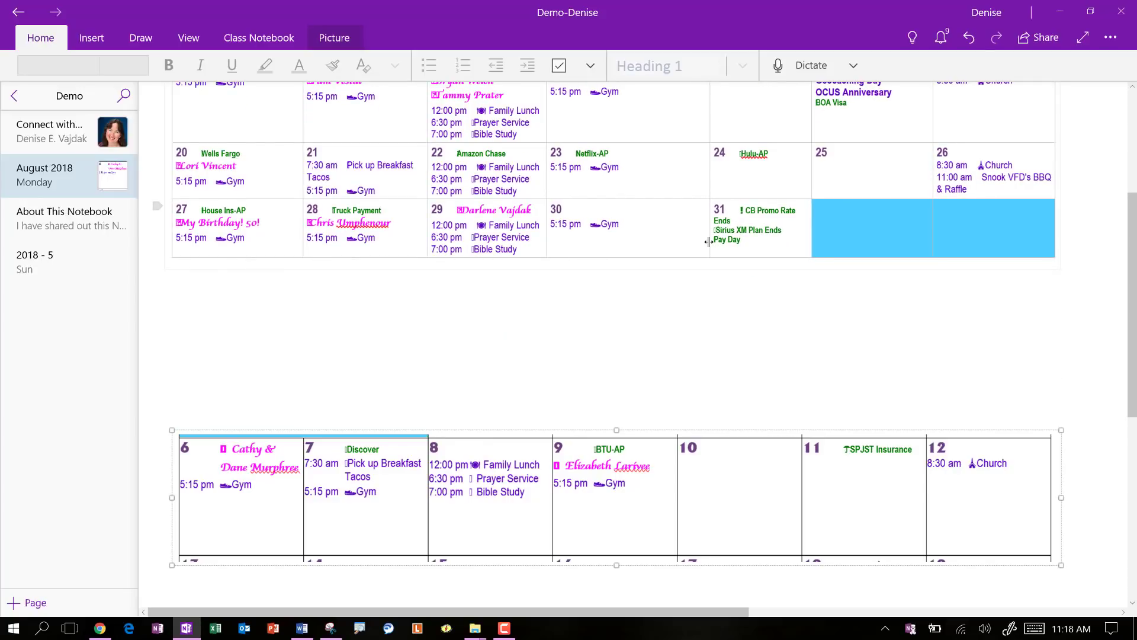
pyautogui.moveTo(710, 240); pyautogui.dragTo(668, 239)
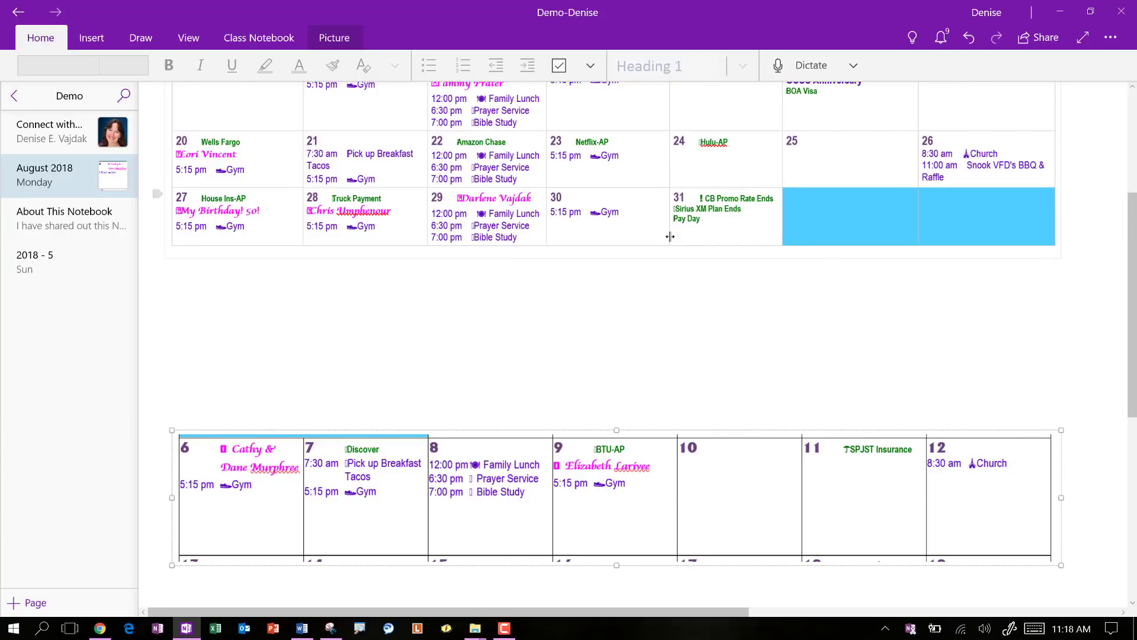
# - Move the week picture up under the table and adjust the Friday and Saturday columns
pyautogui.moveTo(622, 477); pyautogui.dragTo(570, 363)
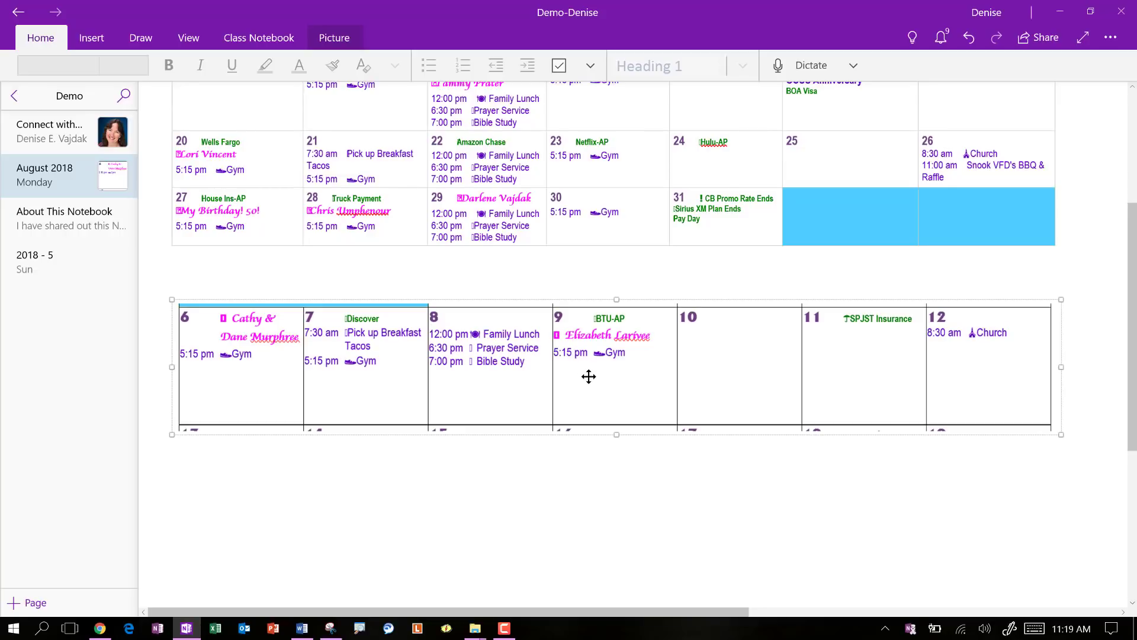
pyautogui.moveTo(589, 377); pyautogui.dragTo(582, 348)
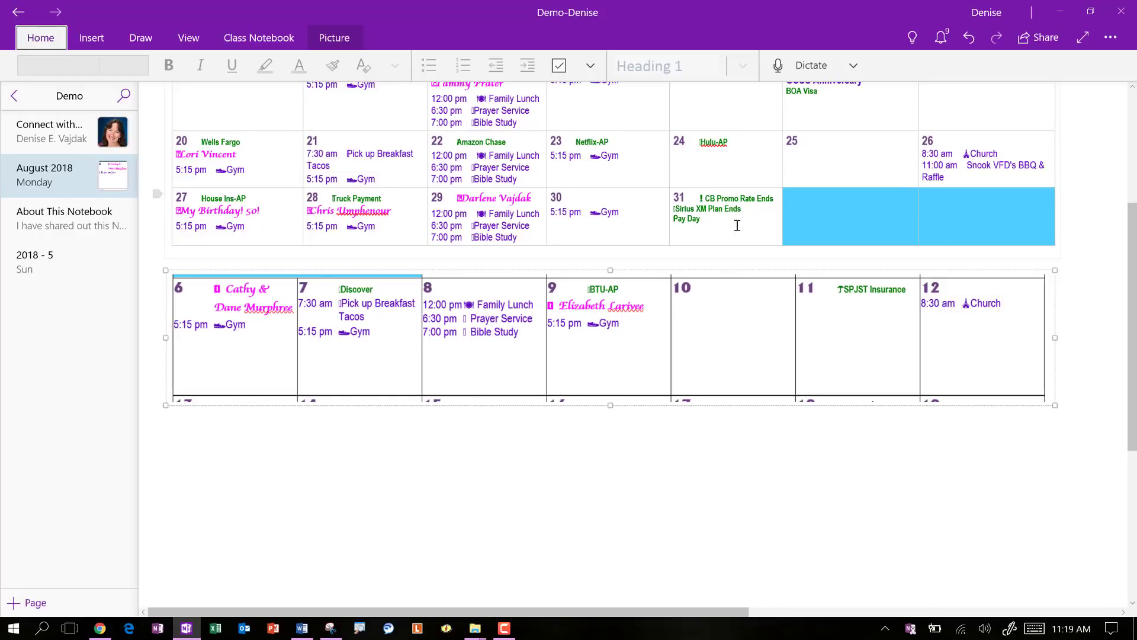
pyautogui.moveTo(782, 225); pyautogui.dragTo(795, 225)
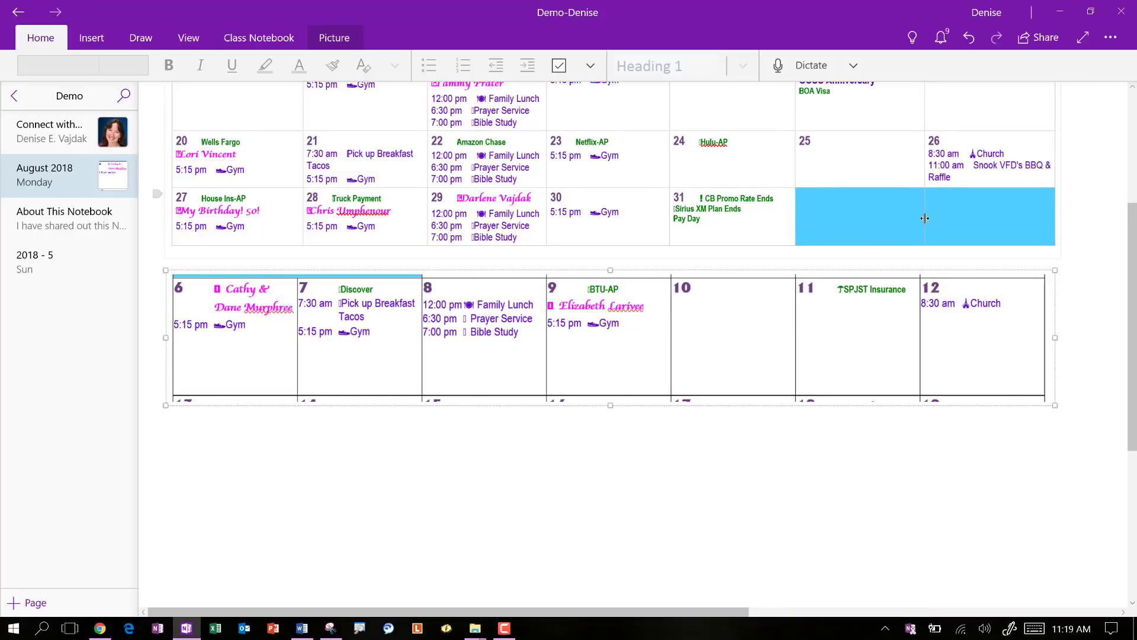
pyautogui.moveTo(925, 218); pyautogui.dragTo(920, 217)
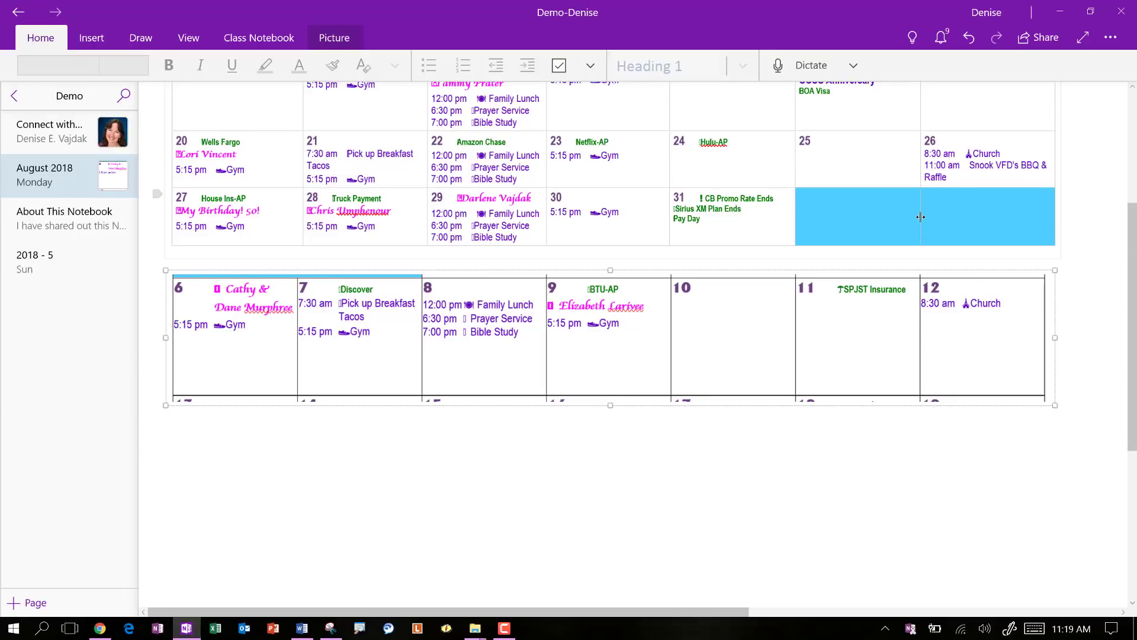
# - Narrow the whole calendar table to match the week picture's width
pyautogui.click(1058, 208)
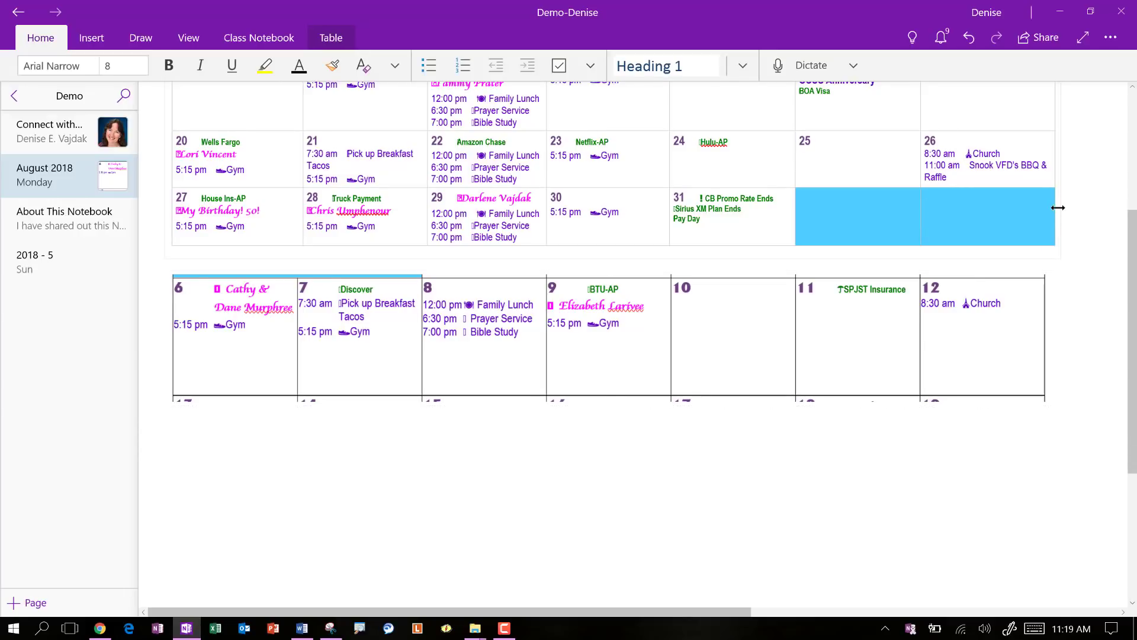
pyautogui.click(1055, 208)
pyautogui.moveTo(1055, 208); pyautogui.dragTo(1048, 208)
pyautogui.click(998, 359)
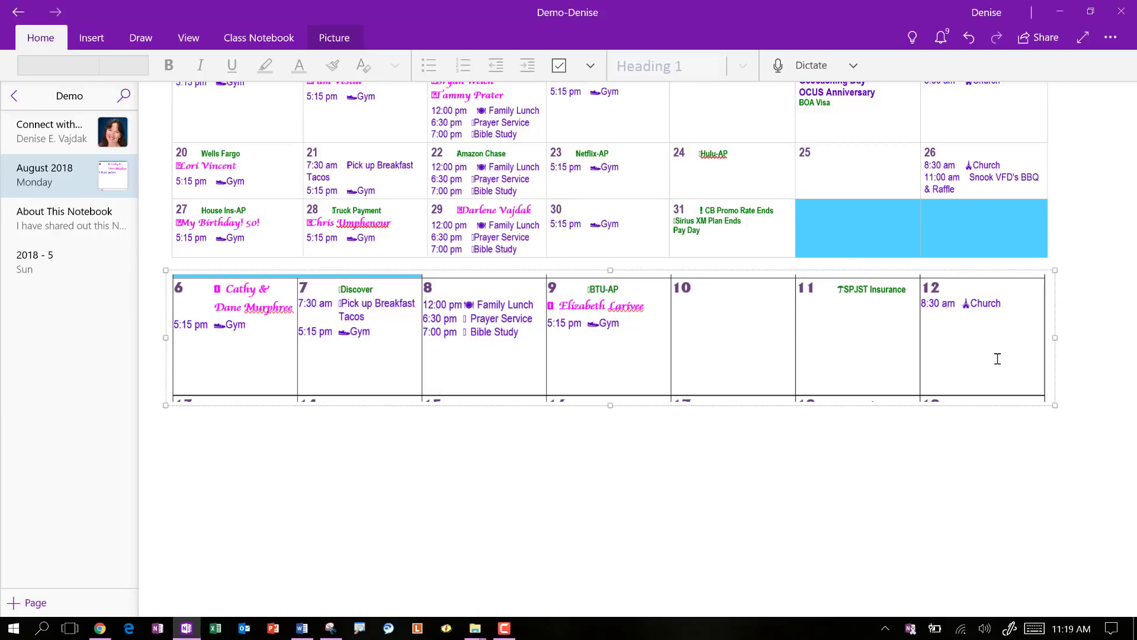
pyautogui.press('Delete')
pyautogui.scroll(4, 841, 405)
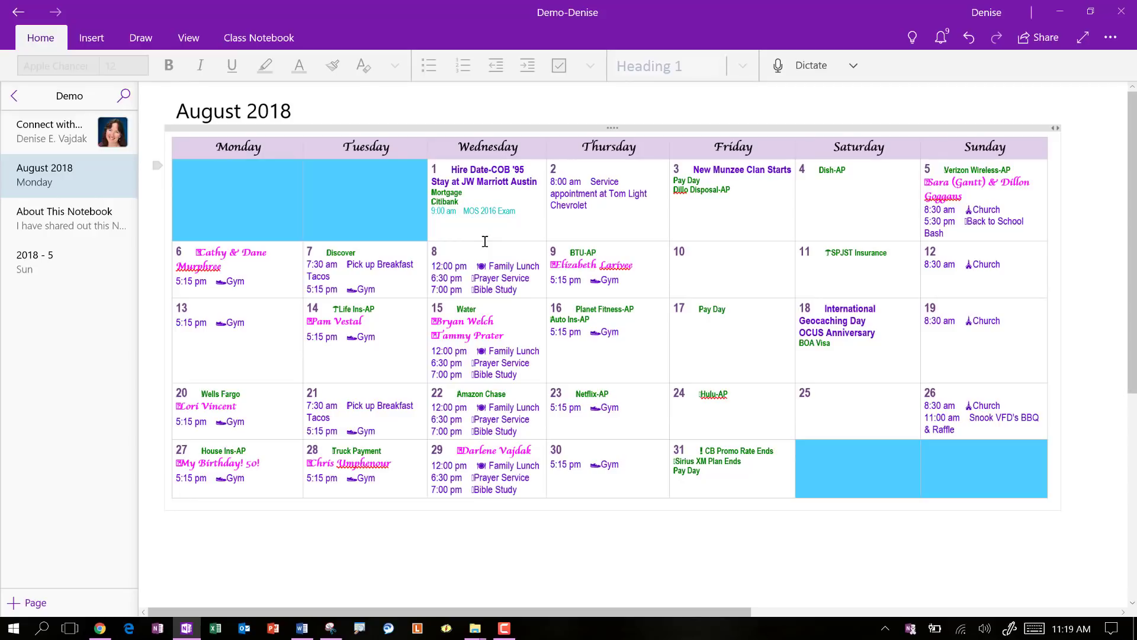
pyautogui.click(526, 226)
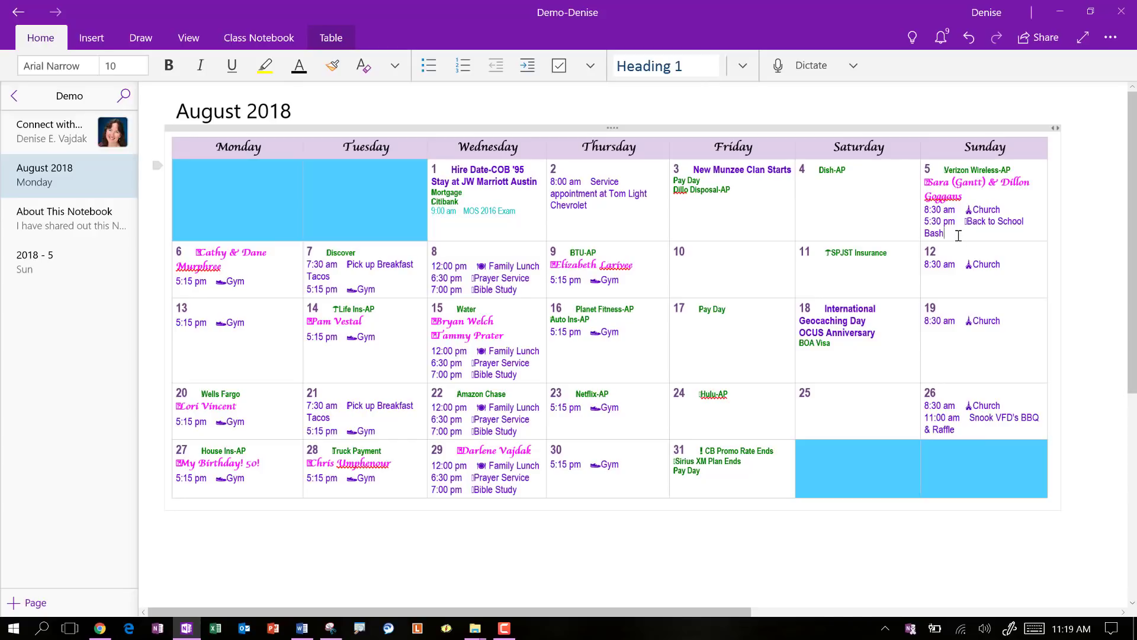
pyautogui.press('Return')
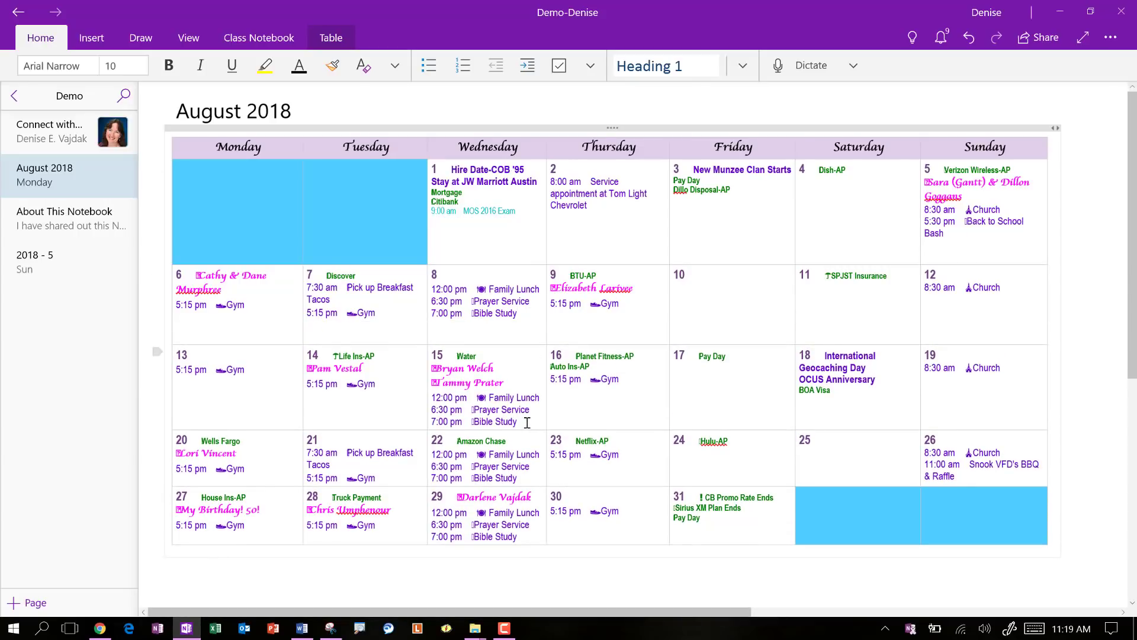
pyautogui.press('Return')
pyautogui.press('Return')
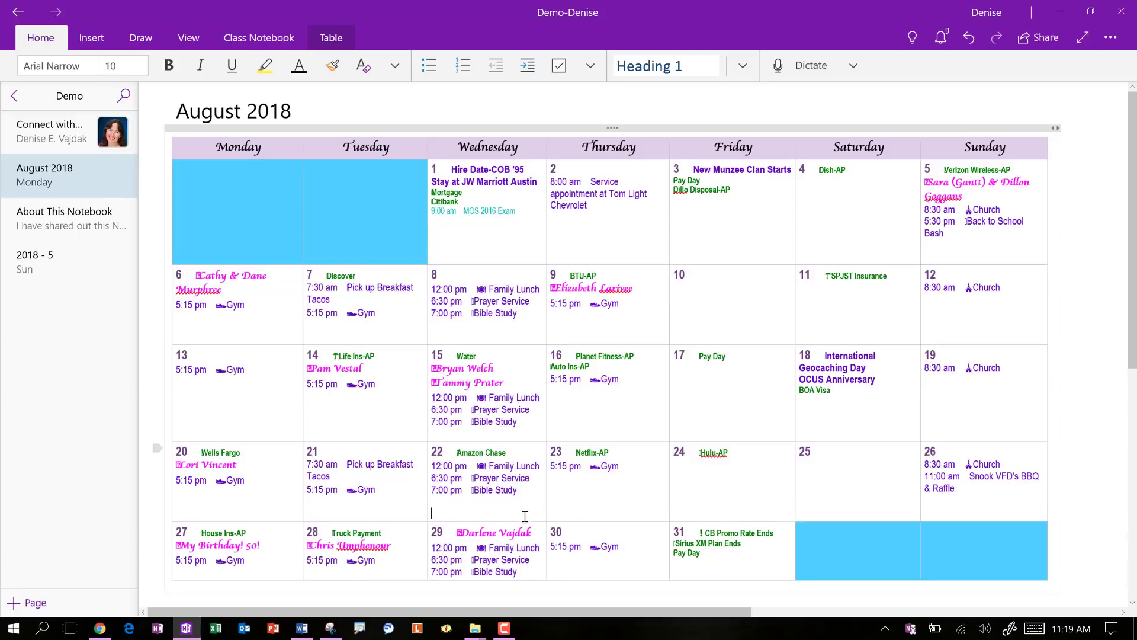
pyautogui.press('Return')
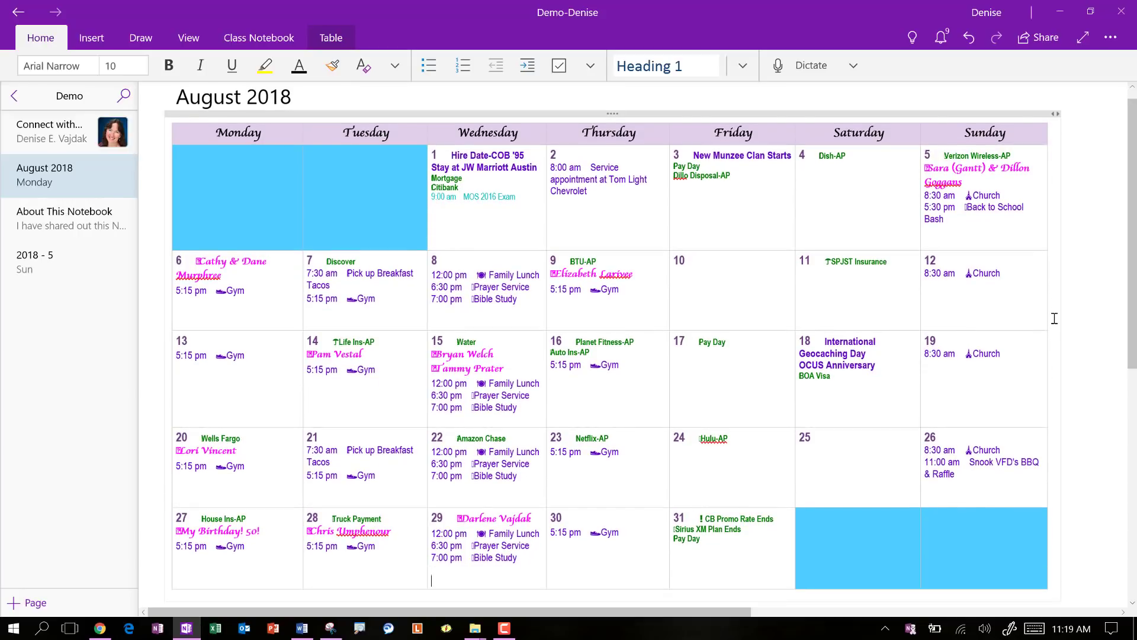
pyautogui.hotkey('ctrl', 'Home')
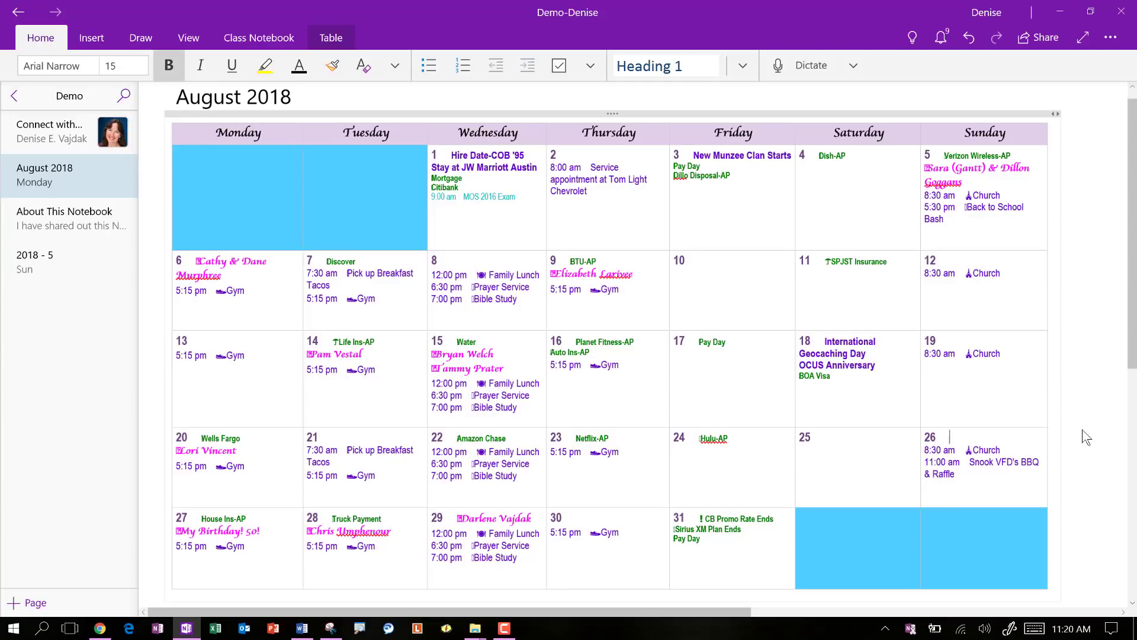
pyautogui.scroll(-3, 1087, 437)
pyautogui.scroll(1, 1087, 438)
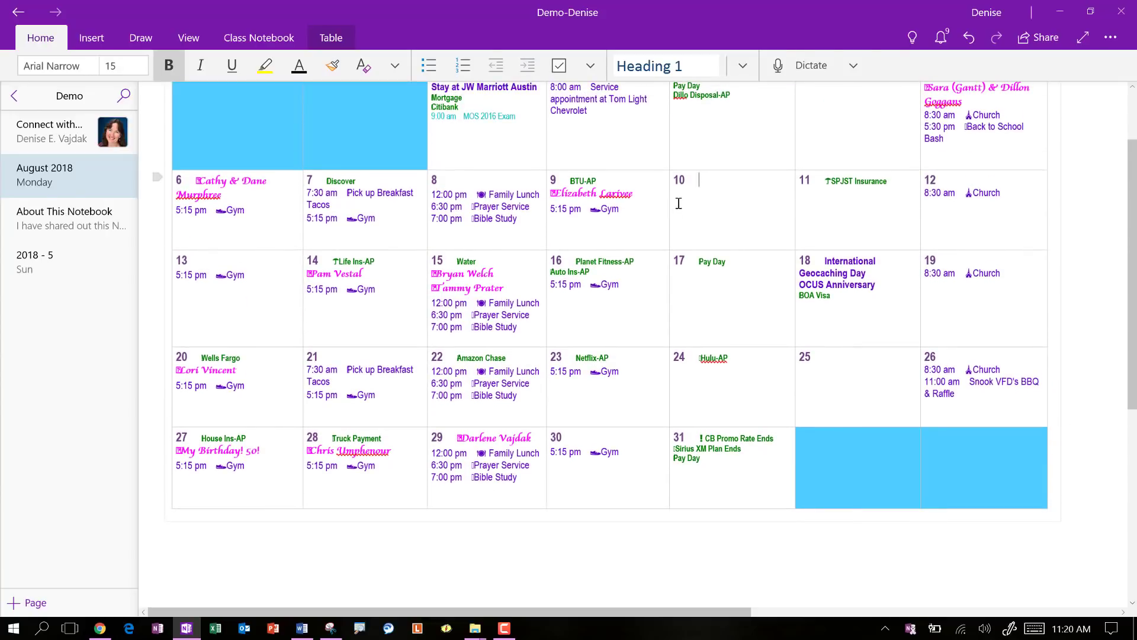
# - Insert taco-tuesday-large.png from Pictures\Clipart into the August 10 cell
pyautogui.click(713, 193)
pyautogui.click(98, 37)
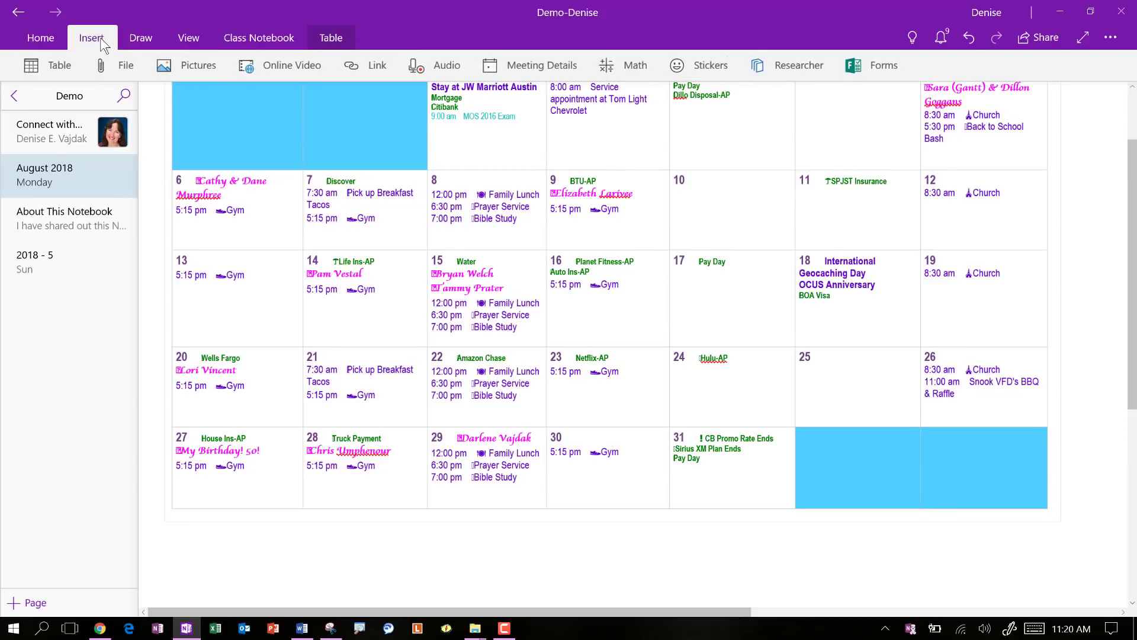
pyautogui.click(205, 59)
pyautogui.click(196, 103)
pyautogui.scroll(-3, 72, 422)
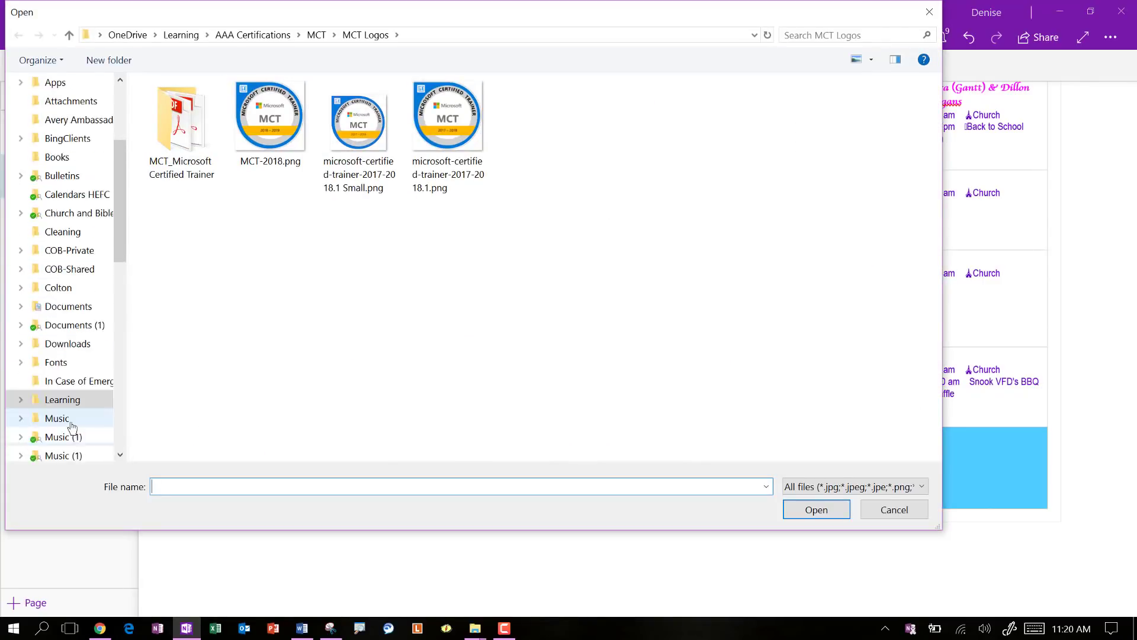
pyautogui.scroll(-2, 73, 422)
pyautogui.click(59, 307)
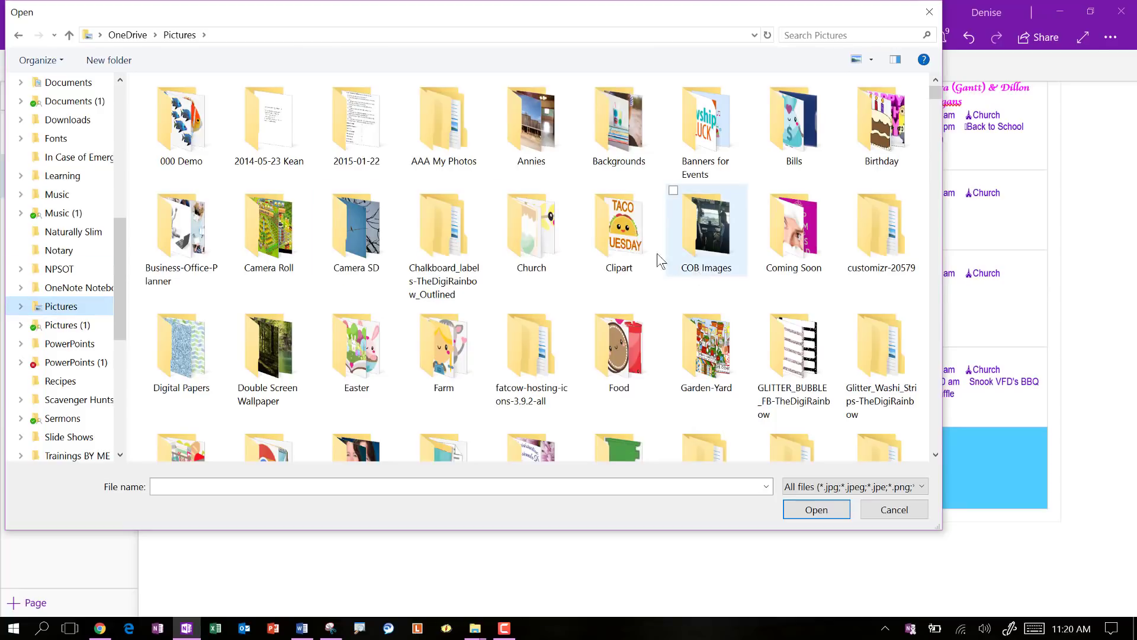
pyautogui.doubleClick(617, 239)
pyautogui.click(204, 124)
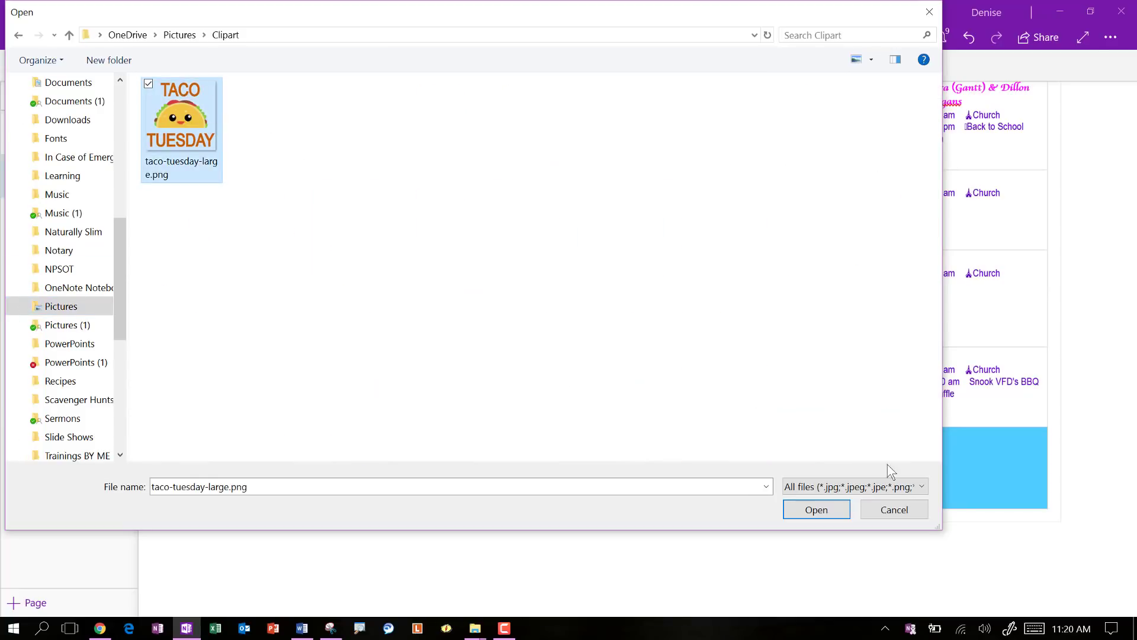
pyautogui.click(821, 504)
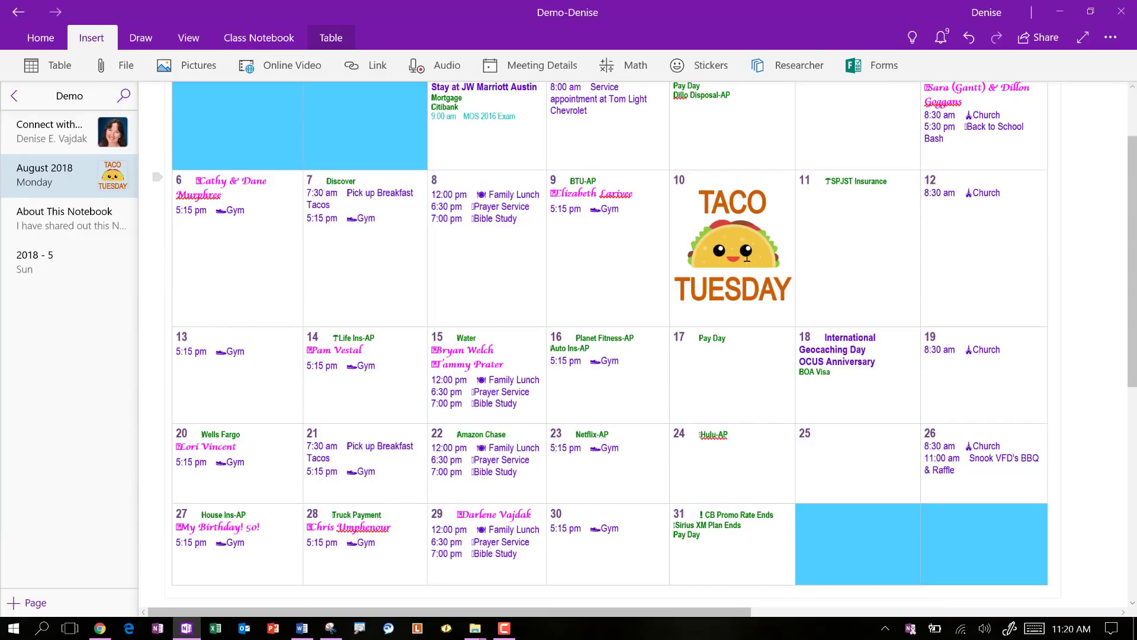
# - Shrink the Taco Tuesday picture to fit the cell and centre-align it
pyautogui.click(747, 257)
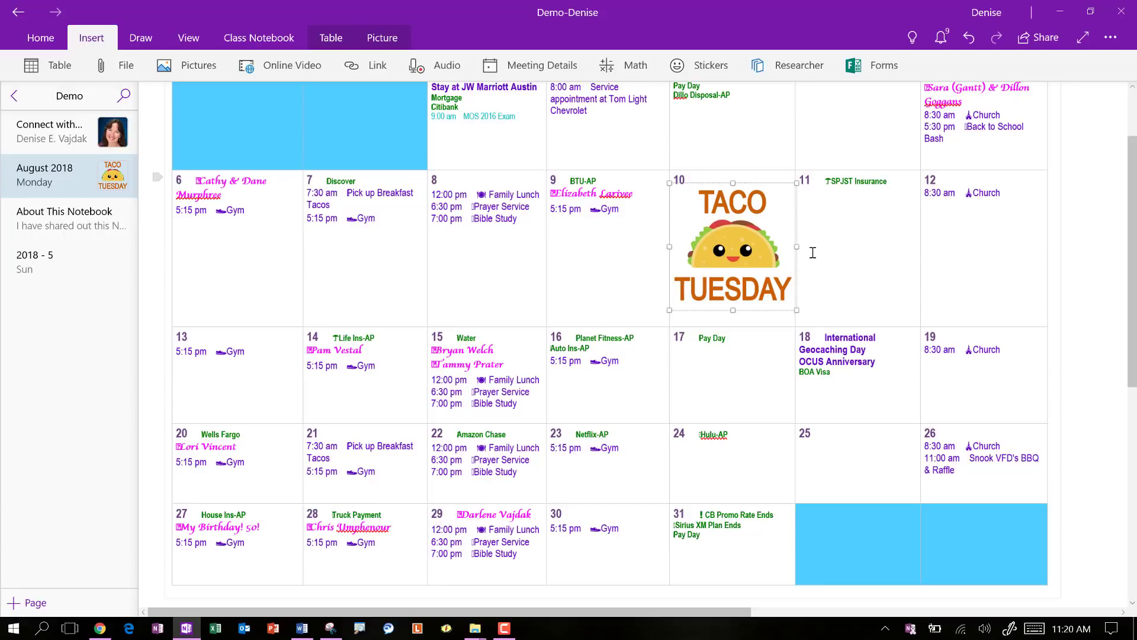
pyautogui.moveTo(794, 306); pyautogui.dragTo(734, 248)
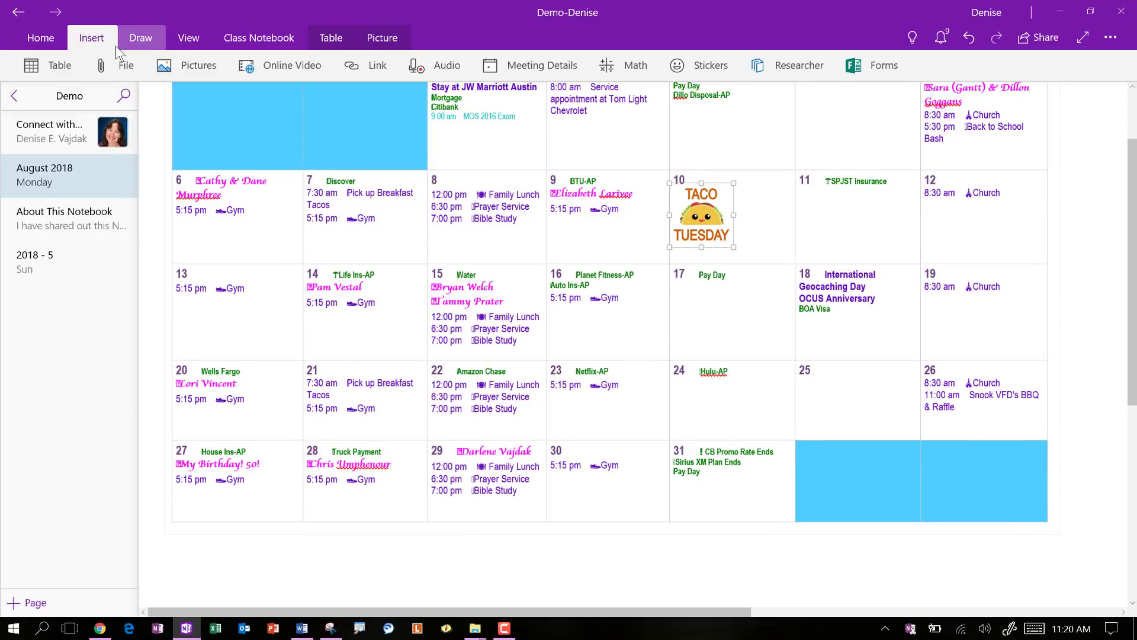
pyautogui.click(52, 42)
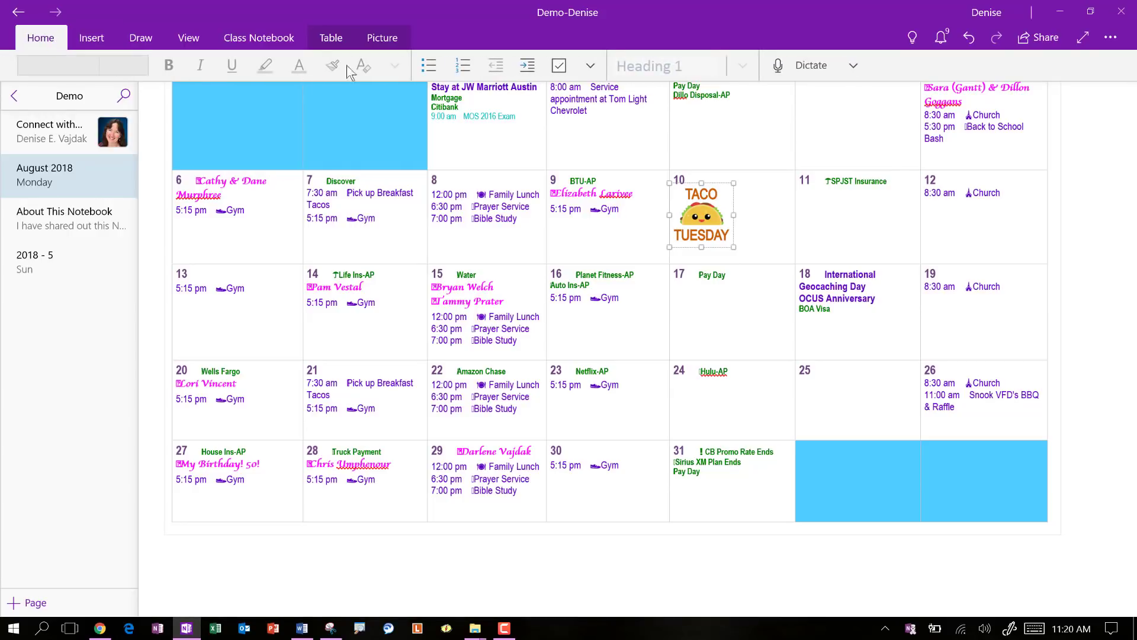
pyautogui.click(590, 66)
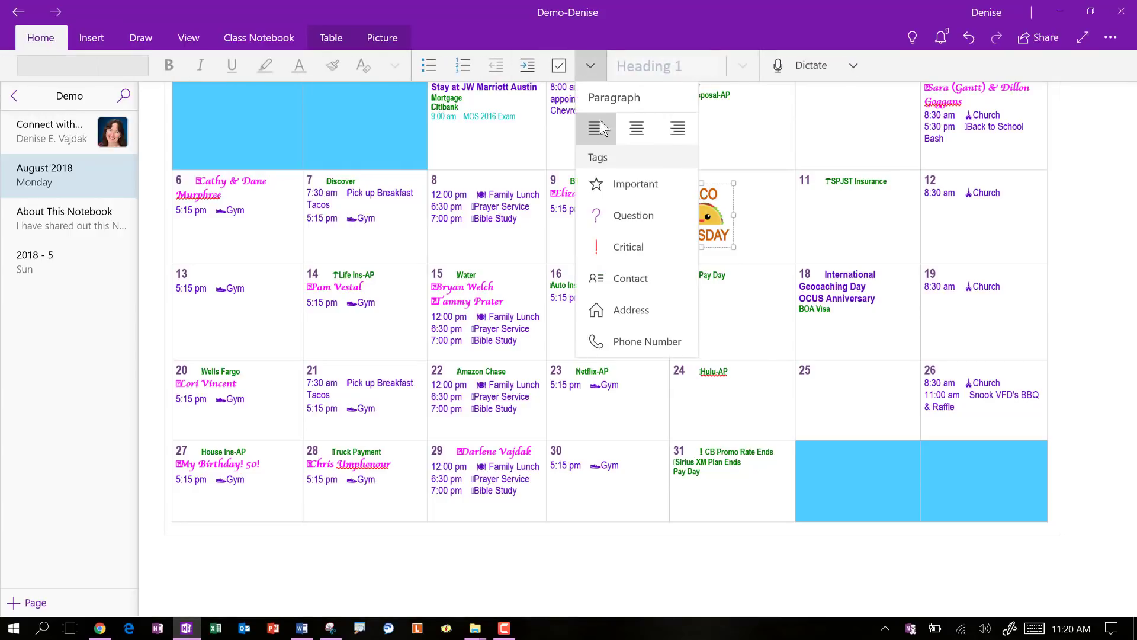
pyautogui.click(636, 128)
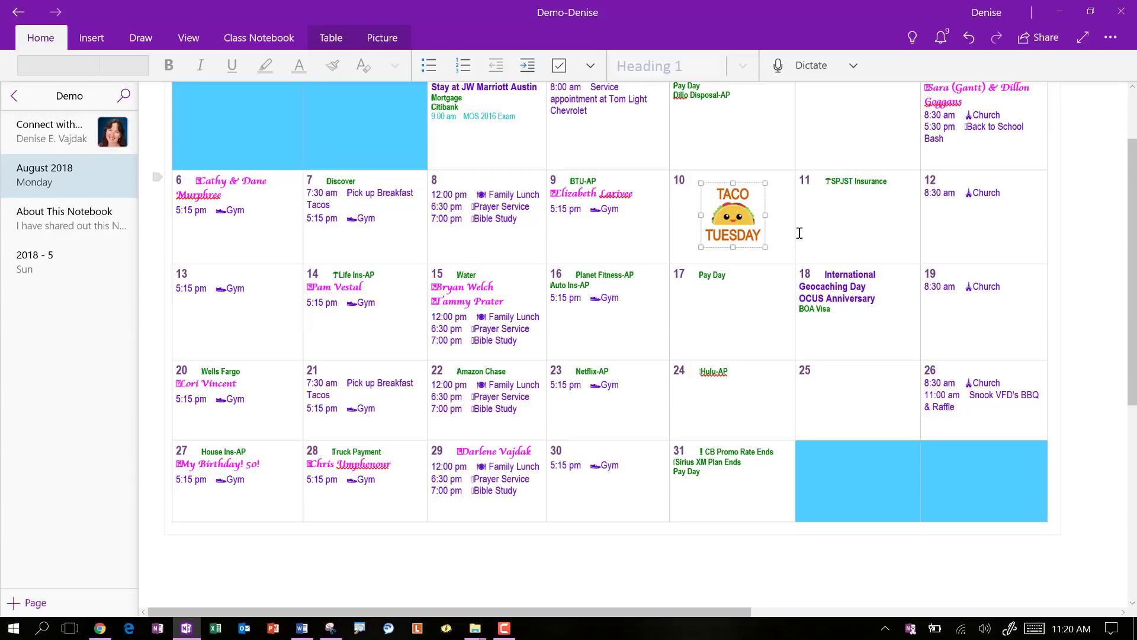
pyautogui.scroll(-3, 707, 563)
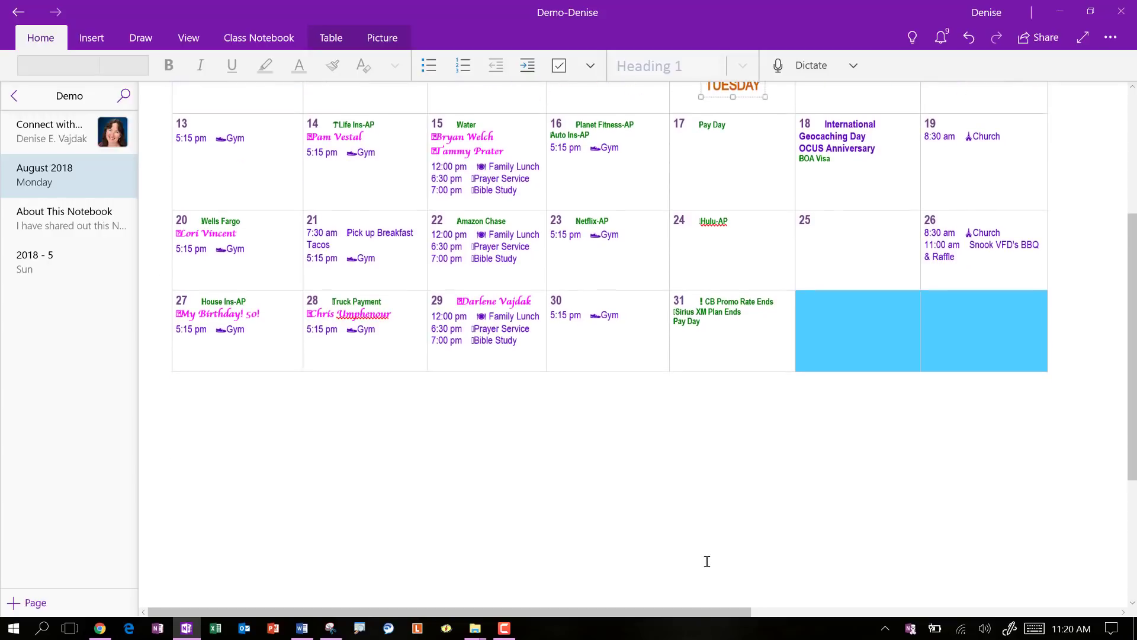
# - Pick the Terrific! tomato sticker from Mixed vegetables and change its caption to Vacation!
pyautogui.click(659, 494)
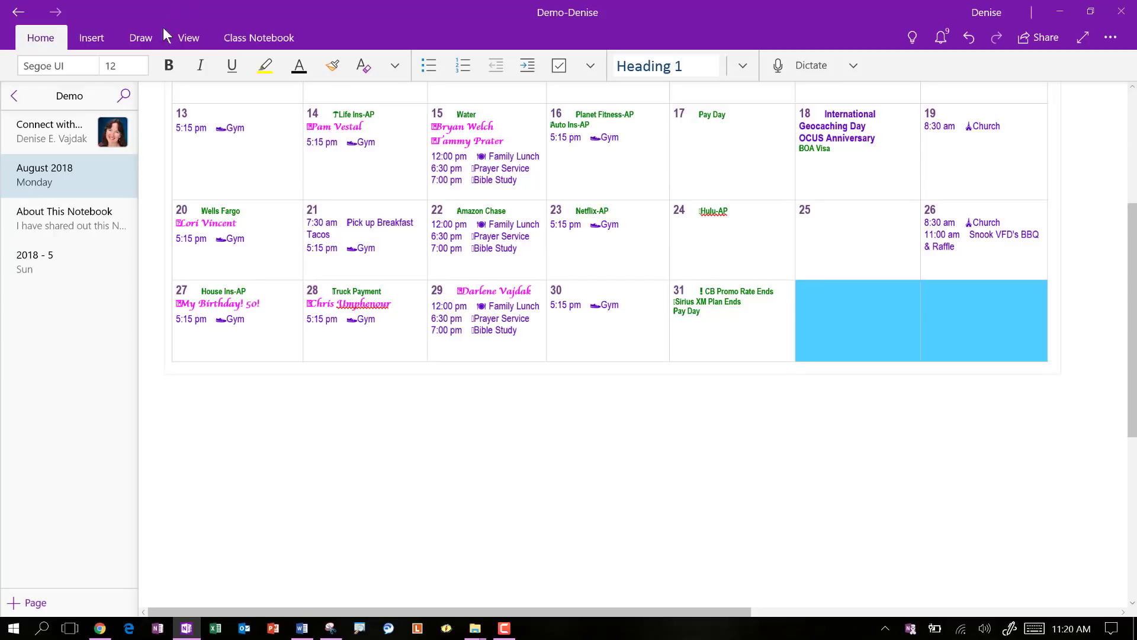
pyautogui.click(95, 38)
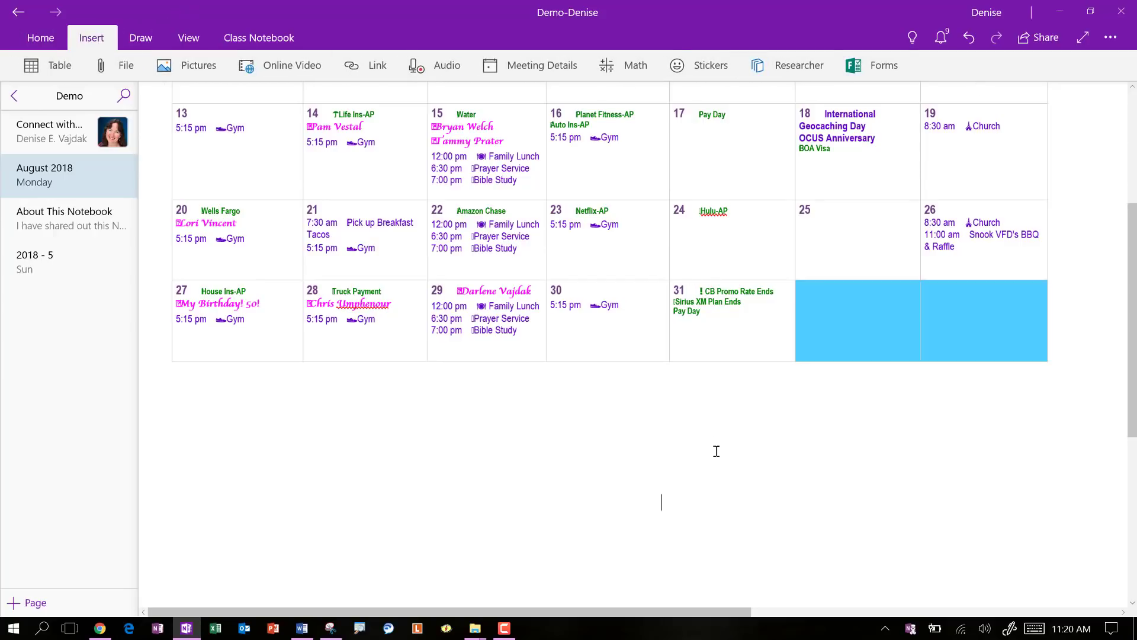
pyautogui.click(705, 66)
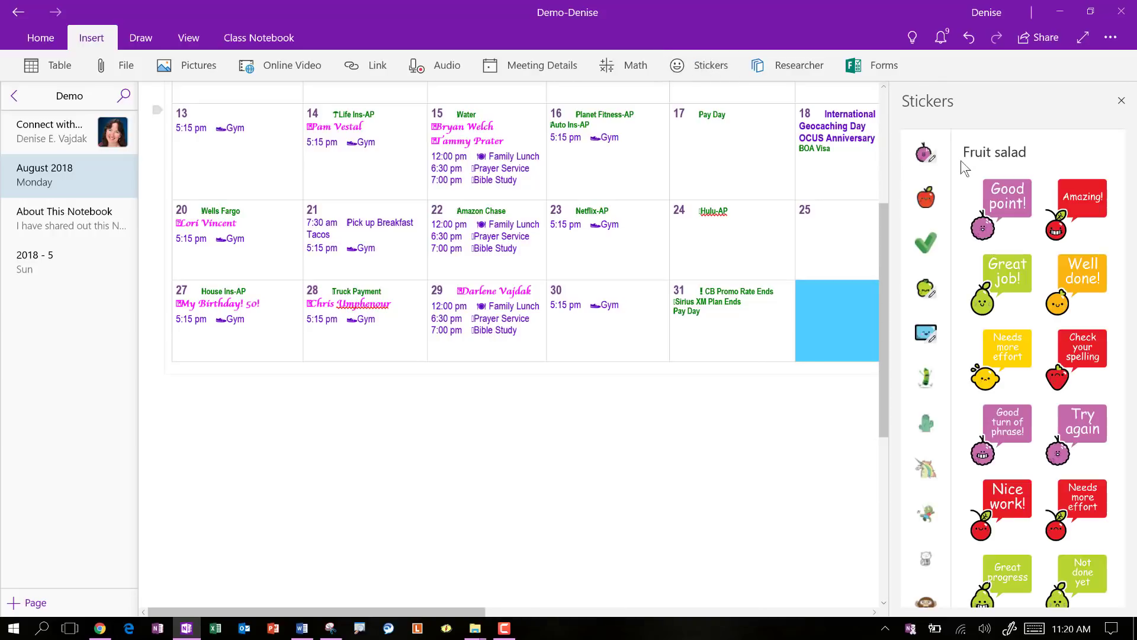
pyautogui.click(923, 209)
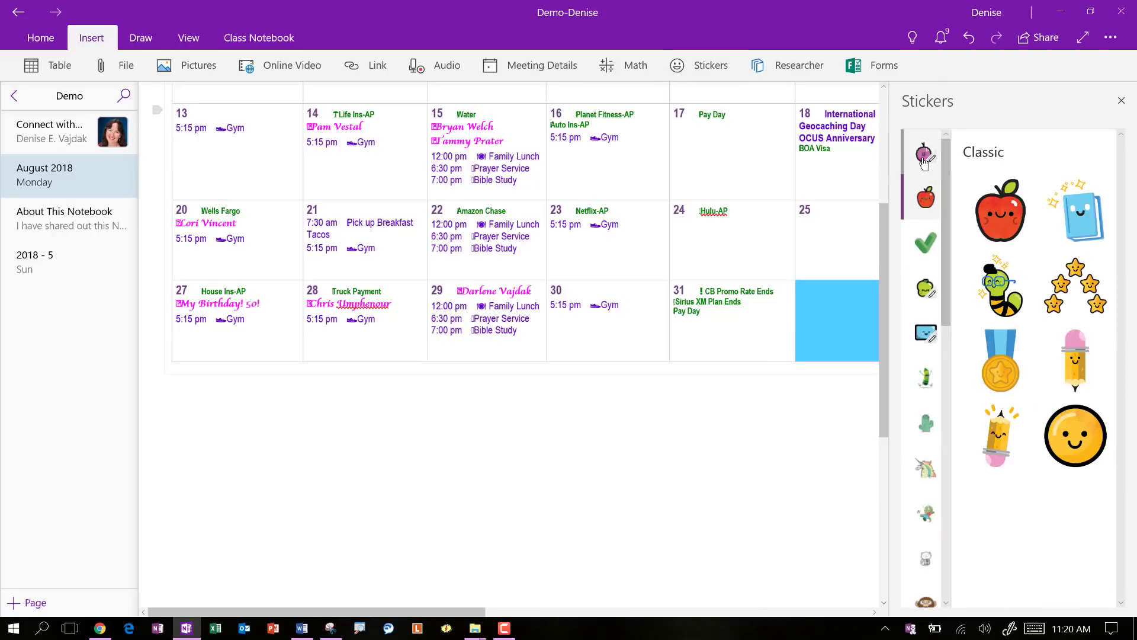
pyautogui.click(925, 290)
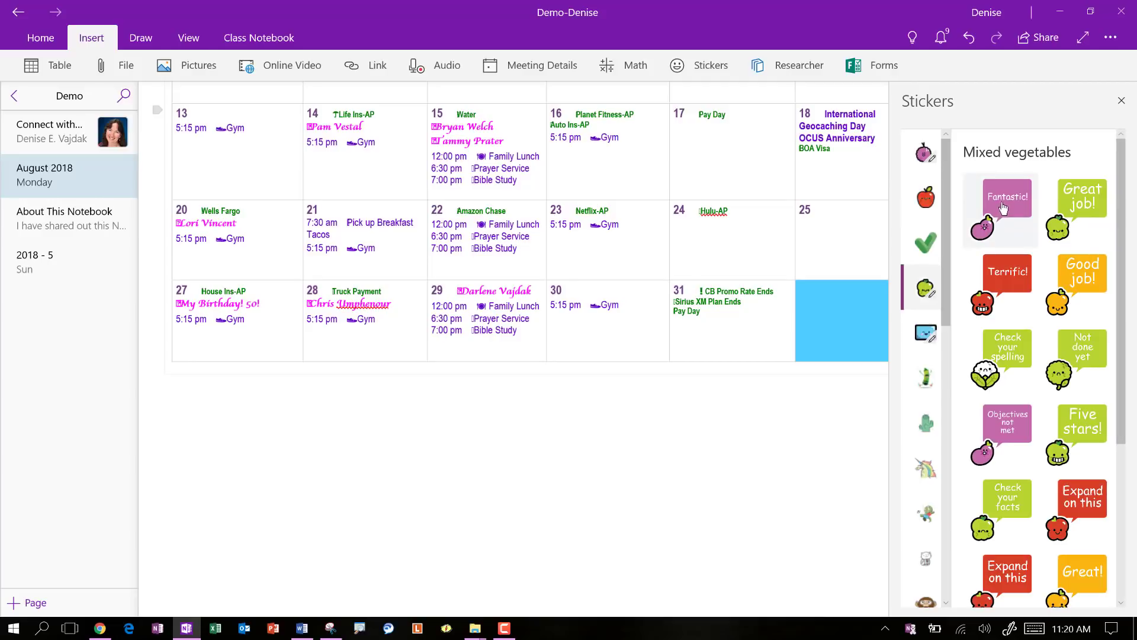
pyautogui.click(997, 276)
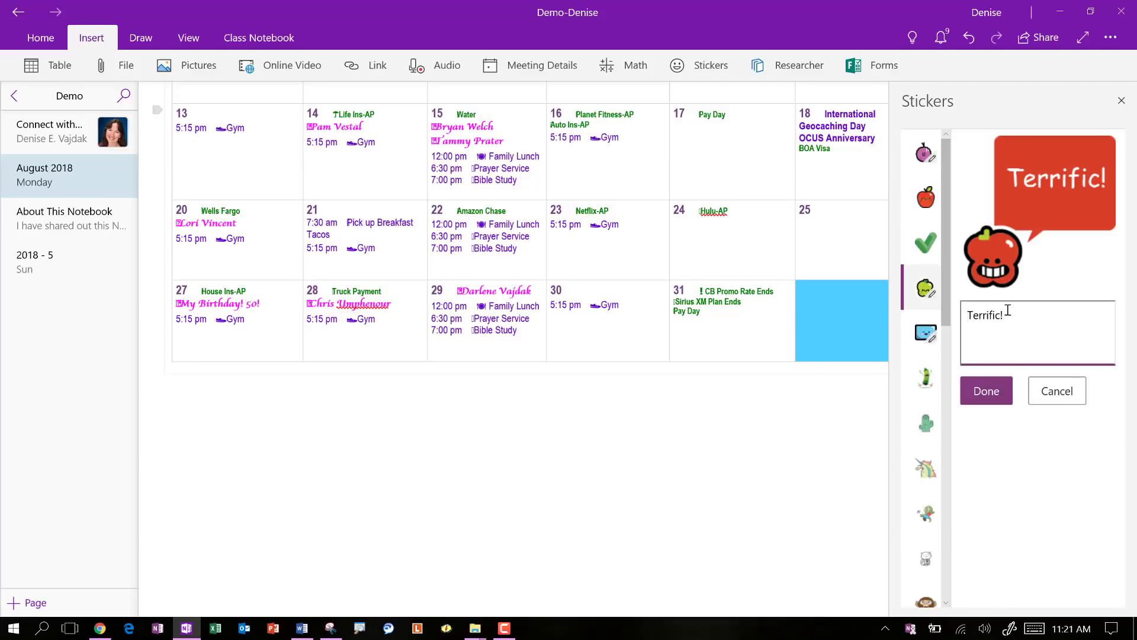
pyautogui.hotkey('ctrl', 'a')
pyautogui.write('V')
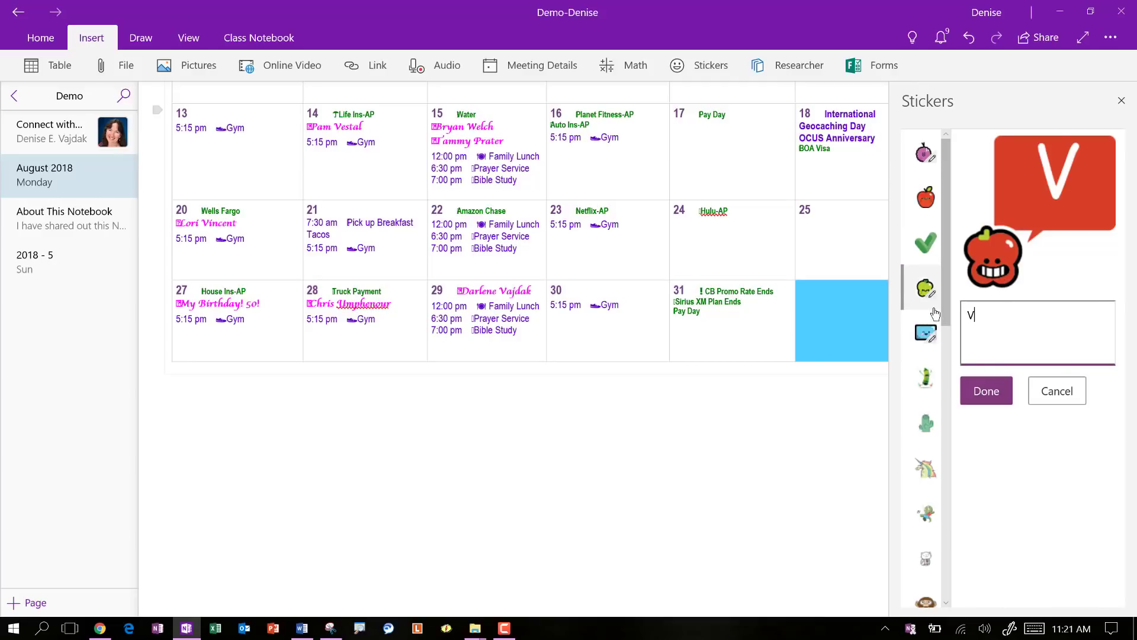
pyautogui.write('acation!')
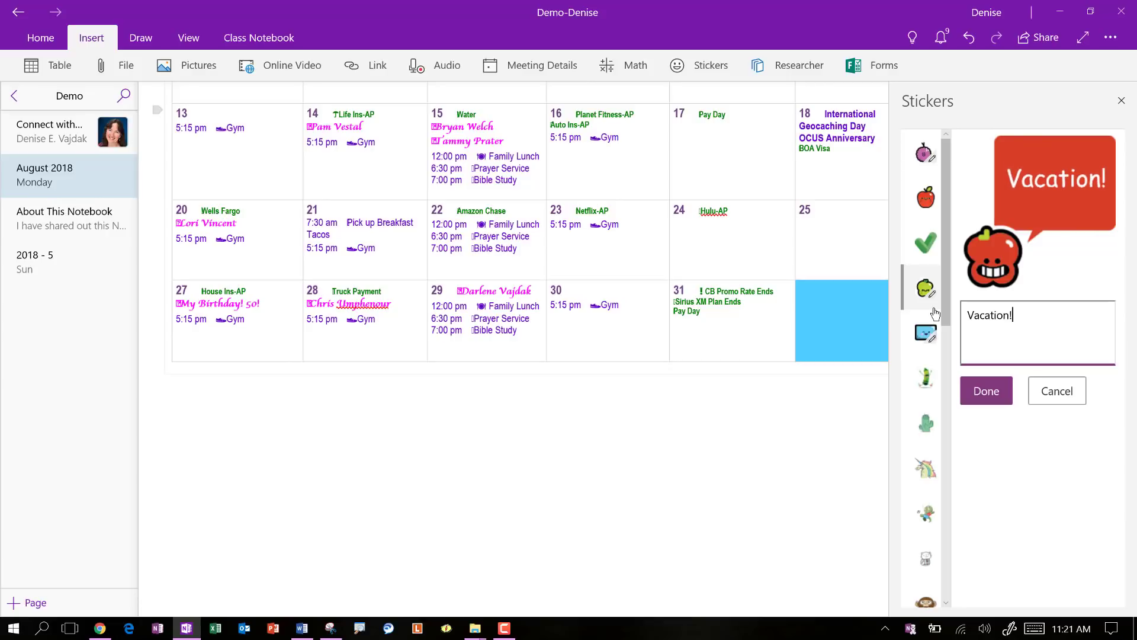
# - Place the Vacation! sticker on the calendar and shrink it between the 17th and 24th cells
pyautogui.click(988, 390)
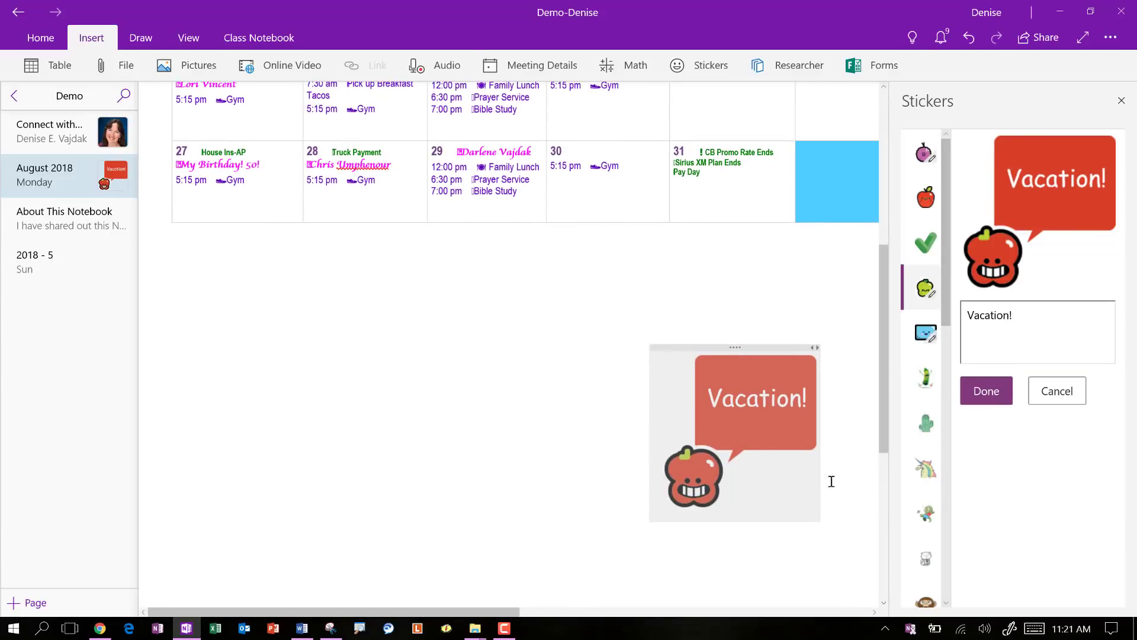
pyautogui.click(680, 419)
pyautogui.moveTo(681, 419); pyautogui.dragTo(494, 419)
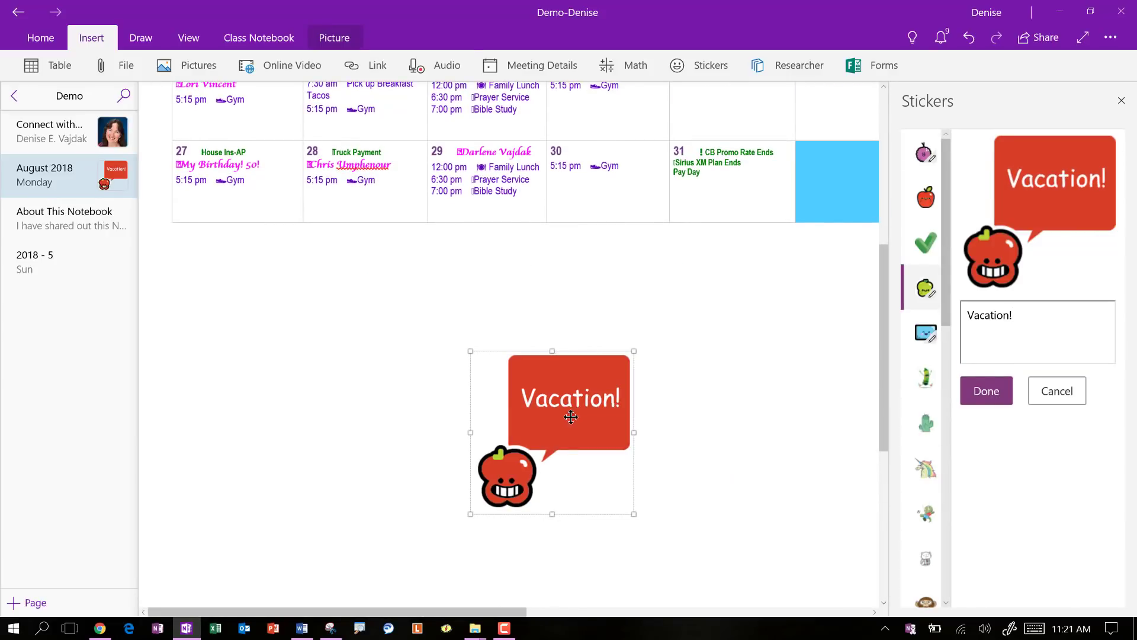
pyautogui.moveTo(563, 434); pyautogui.dragTo(616, 241)
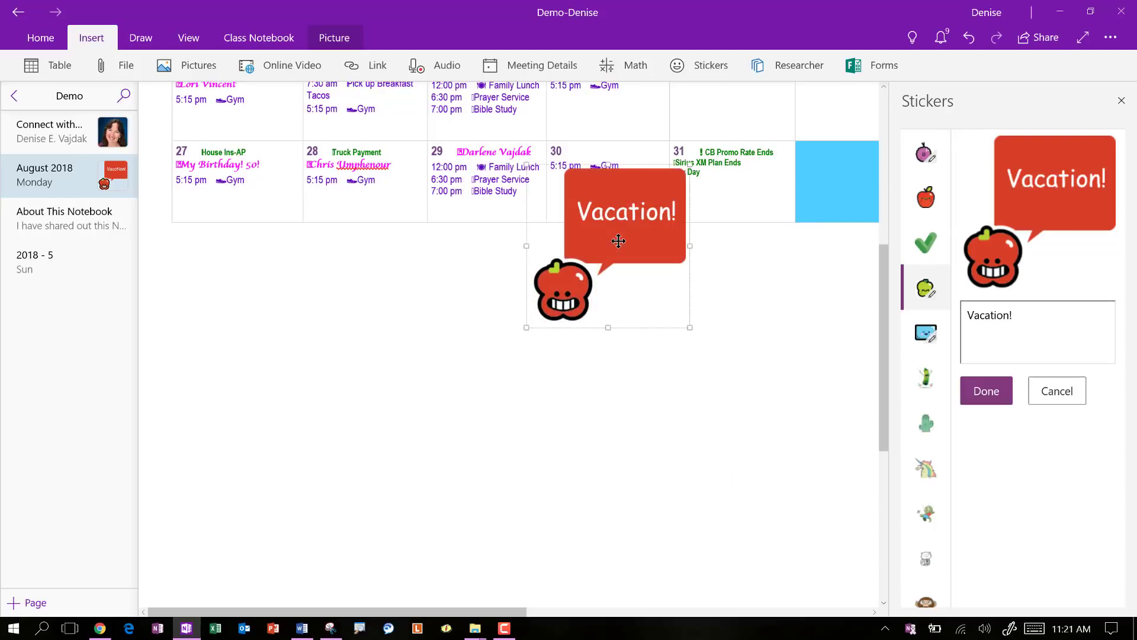
pyautogui.scroll(1, 672, 370)
pyautogui.scroll(3, 672, 370)
pyautogui.moveTo(617, 521); pyautogui.dragTo(725, 355)
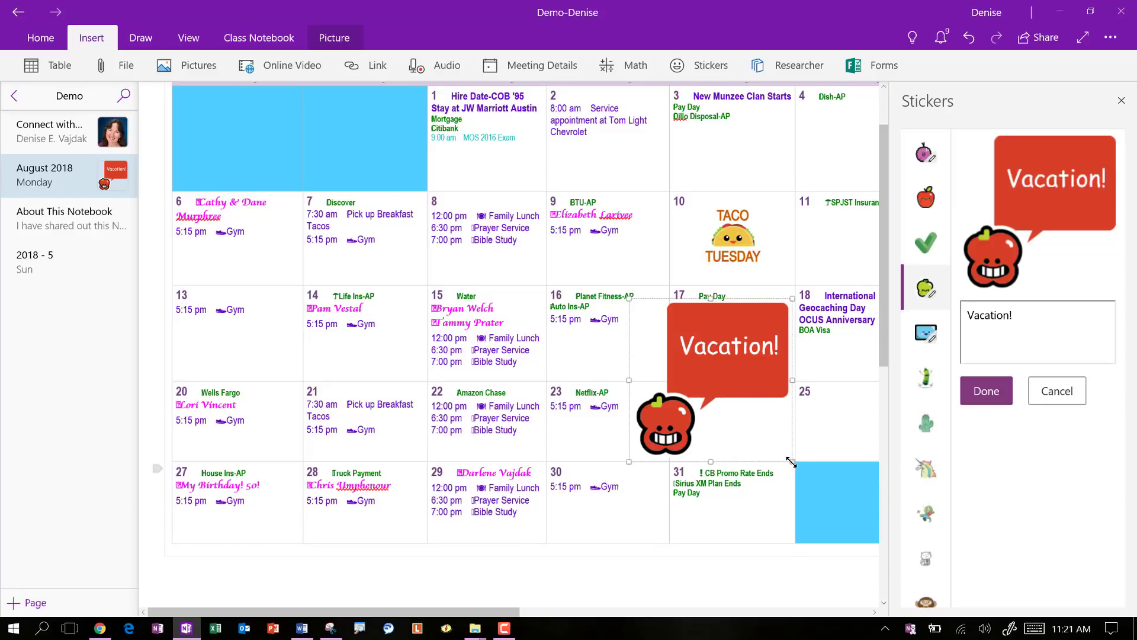
pyautogui.moveTo(793, 466); pyautogui.dragTo(713, 382)
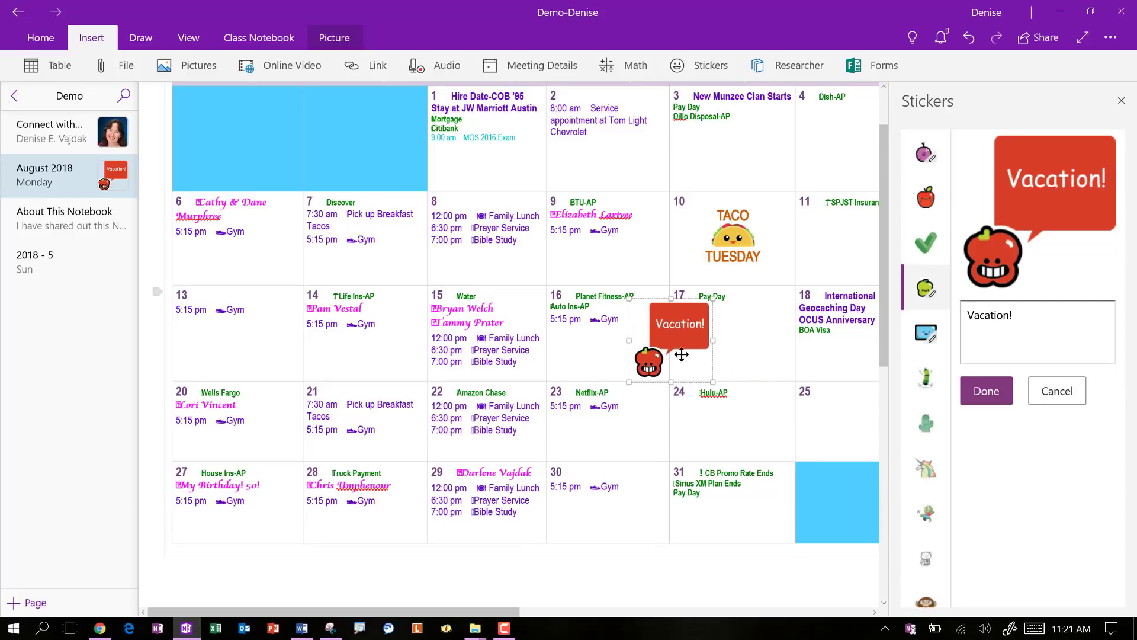
pyautogui.moveTo(679, 342); pyautogui.dragTo(688, 361)
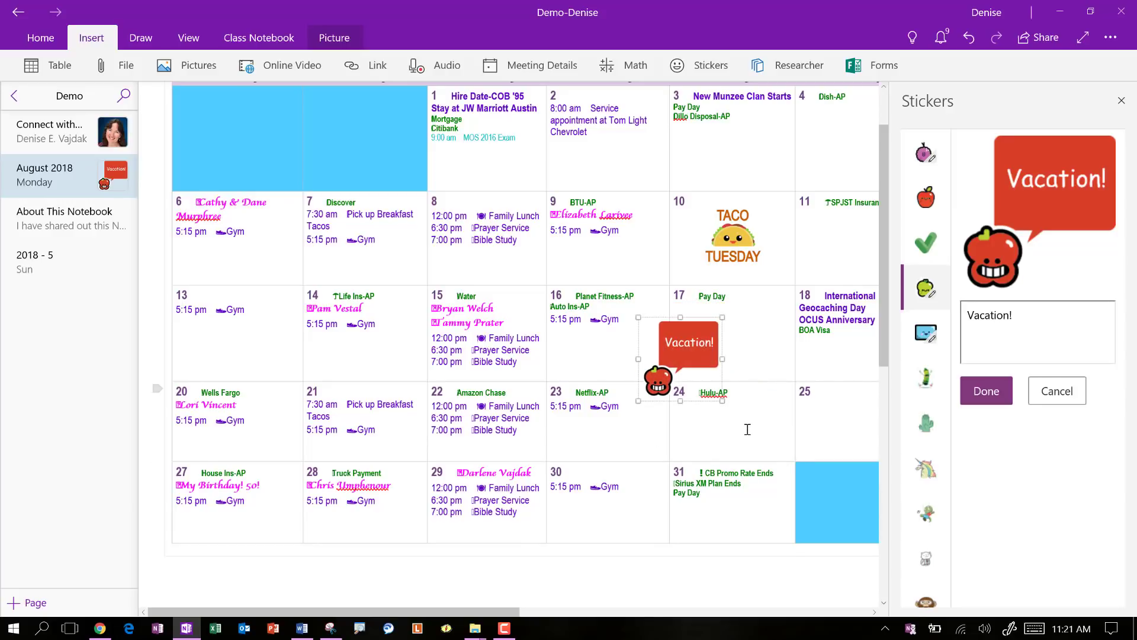
# - Widen the Vacation! sticker slightly and close the Stickers pane
pyautogui.click(703, 468)
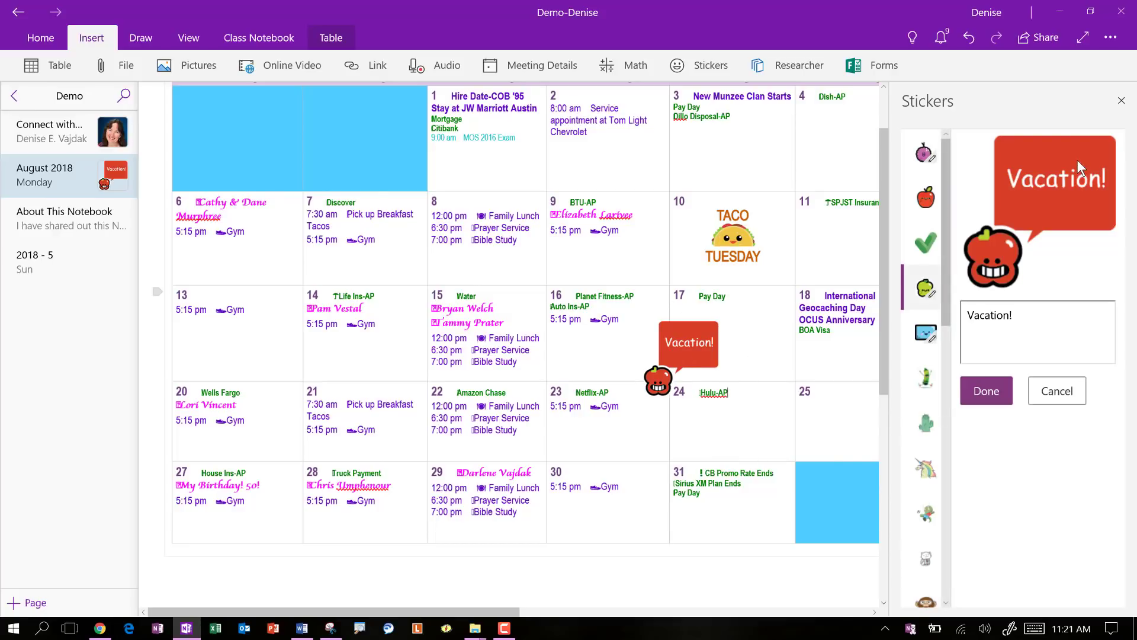
pyautogui.click(721, 350)
pyautogui.moveTo(727, 356); pyautogui.dragTo(734, 358)
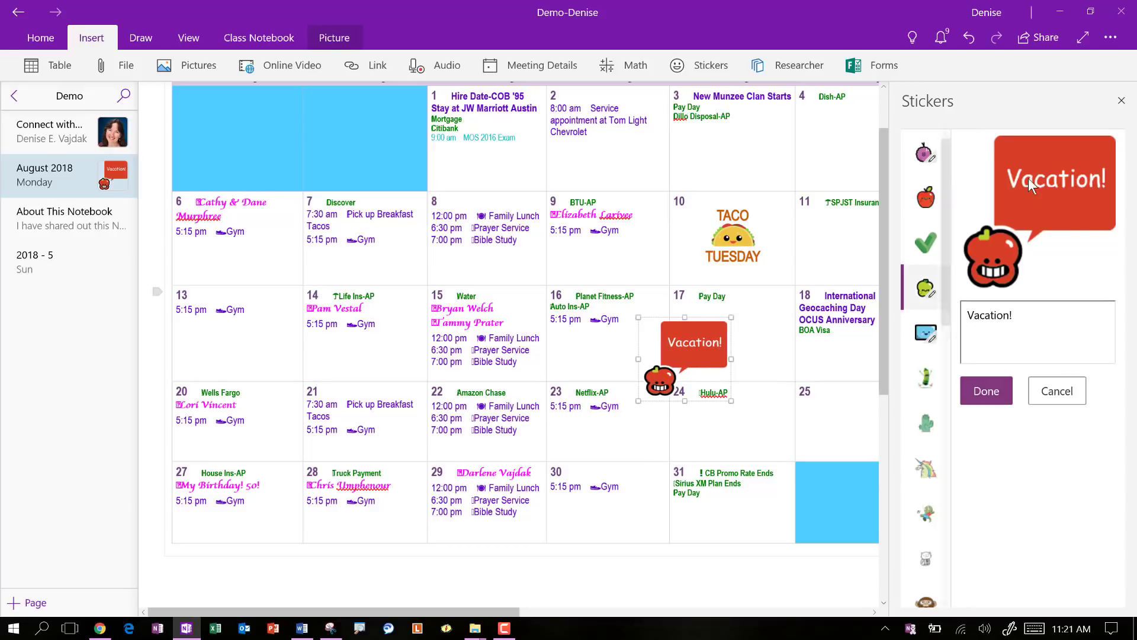
pyautogui.click(1122, 100)
pyautogui.scroll(-4, 978, 395)
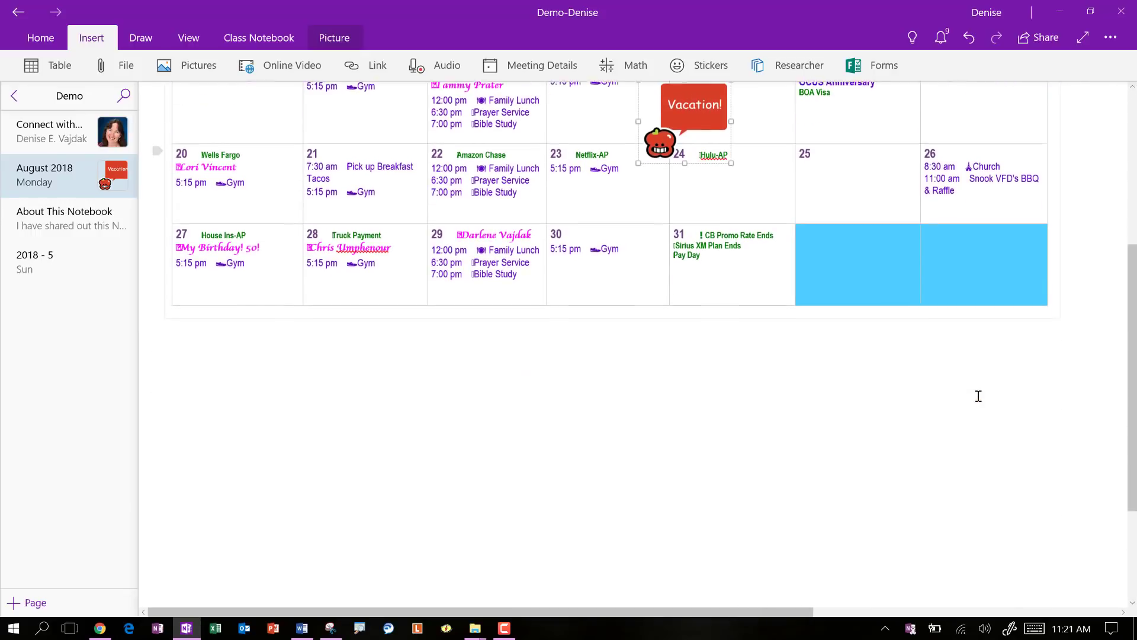
# - Insert the pig picture 2.png from the Farm pictures folder
pyautogui.click(695, 439)
pyautogui.click(191, 66)
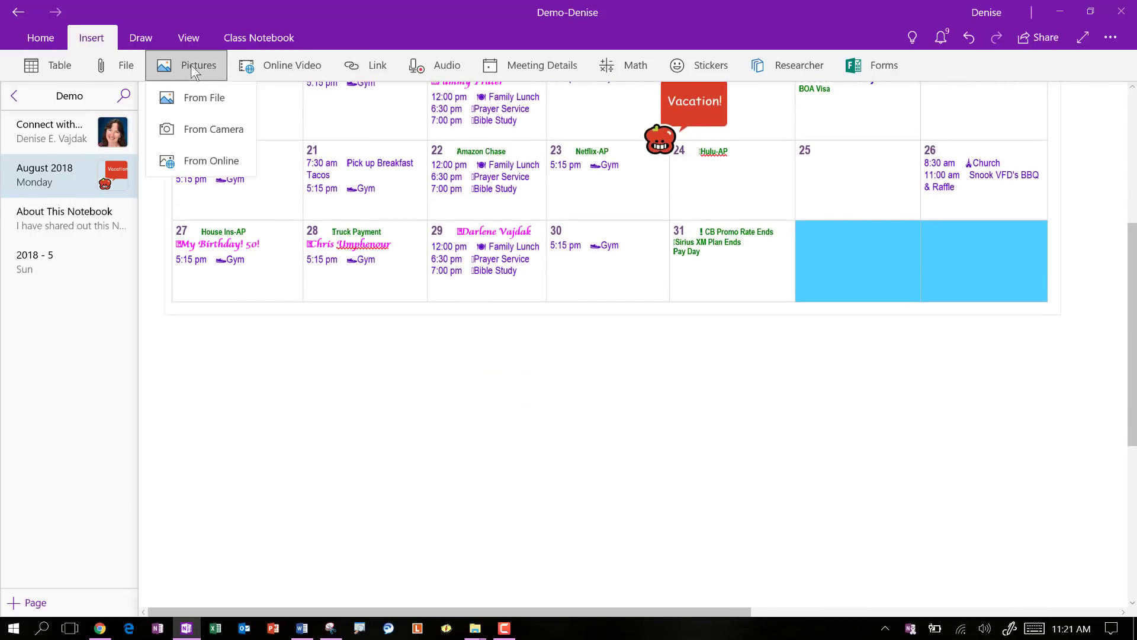
pyautogui.click(204, 98)
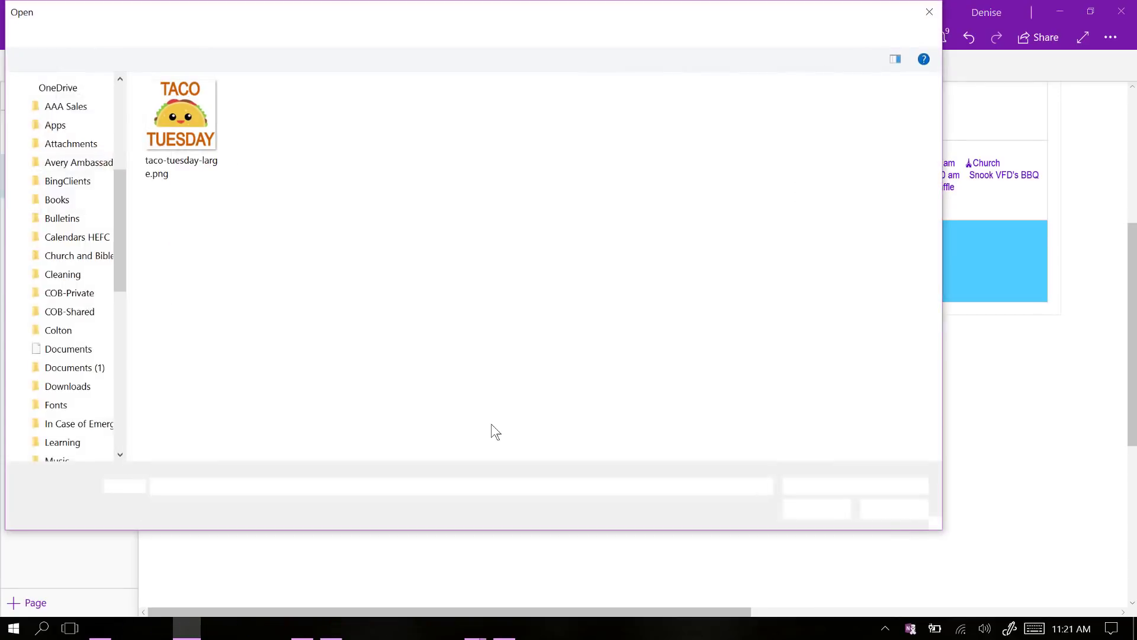
pyautogui.click(187, 35)
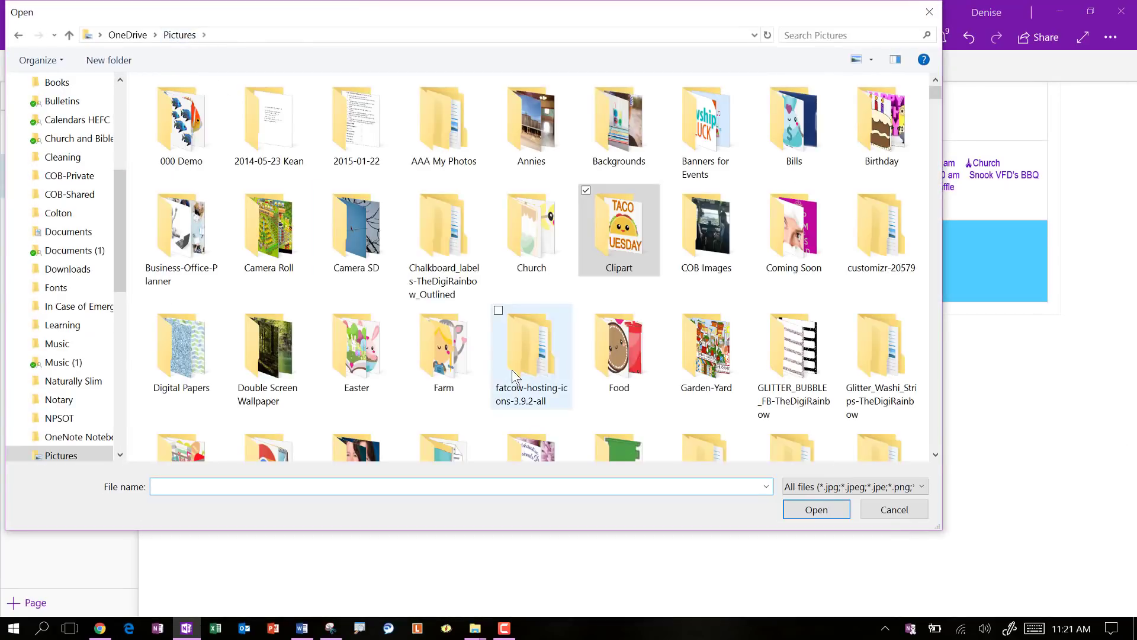
pyautogui.click(436, 363)
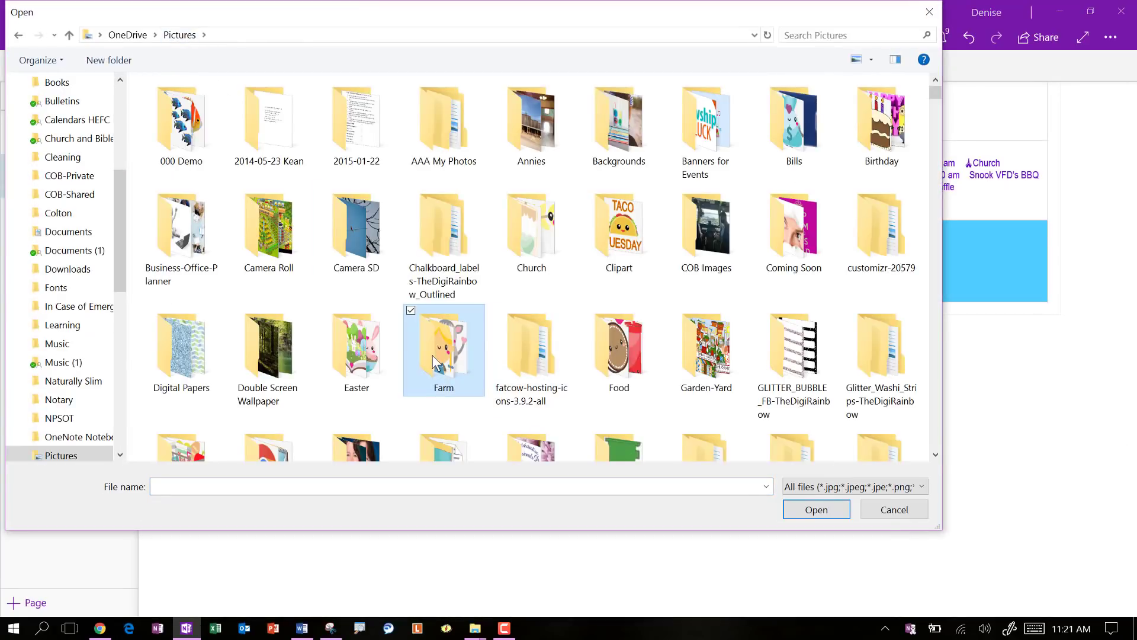
pyautogui.doubleClick(435, 362)
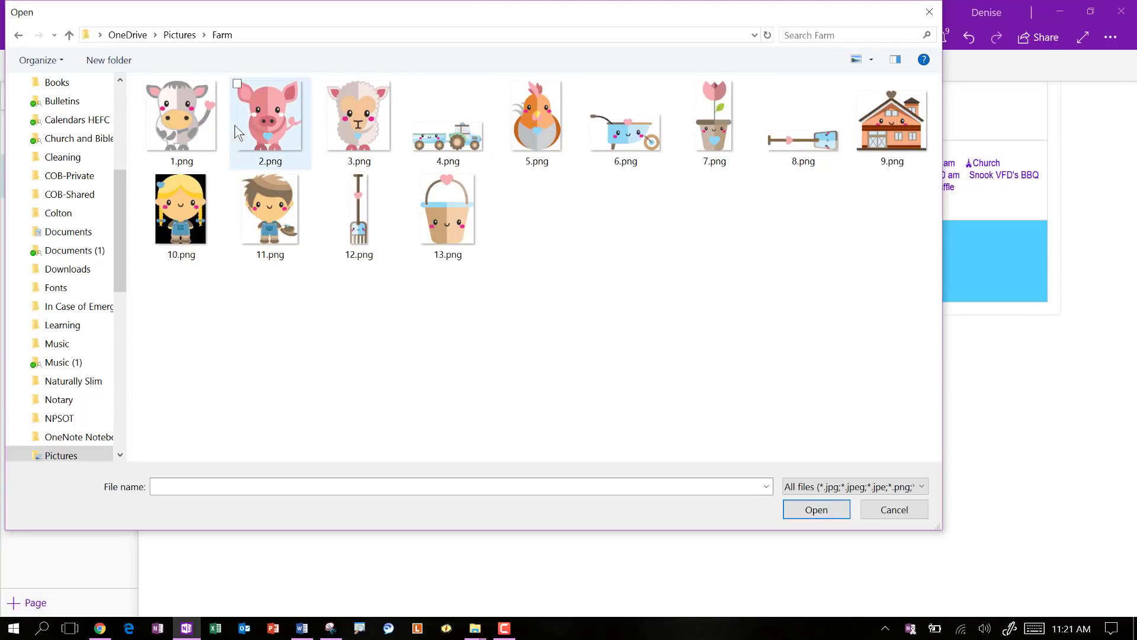
pyautogui.click(286, 116)
pyautogui.click(833, 512)
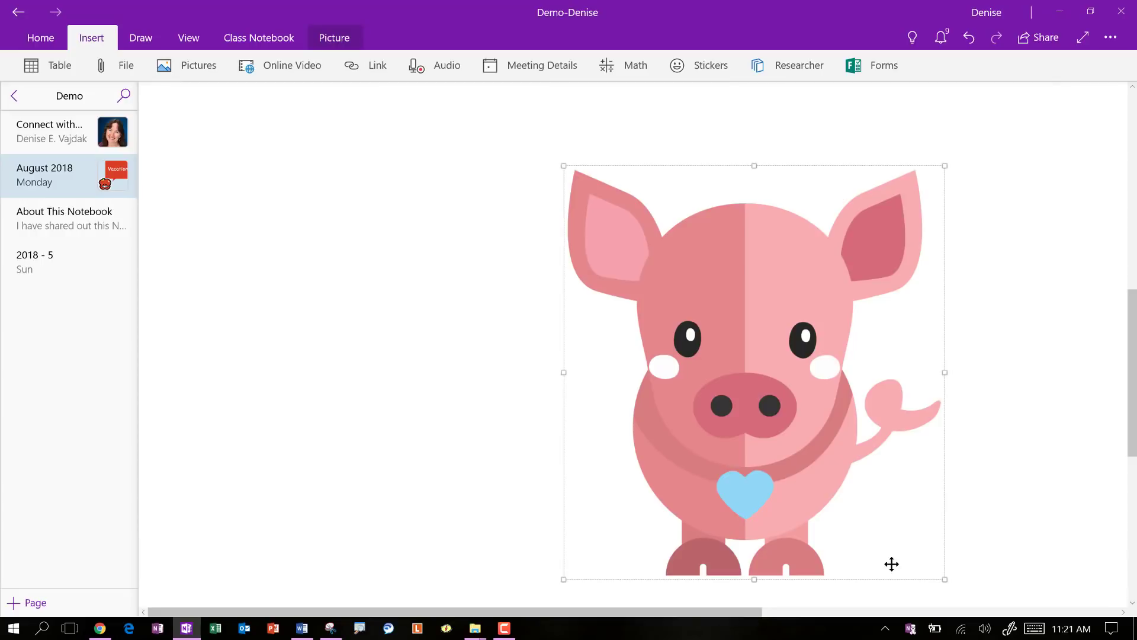
# - Shrink the pig picture to a small size and move it into the day-13 cell
pyautogui.moveTo(942, 576); pyautogui.dragTo(667, 275)
pyautogui.scroll(5, 782, 437)
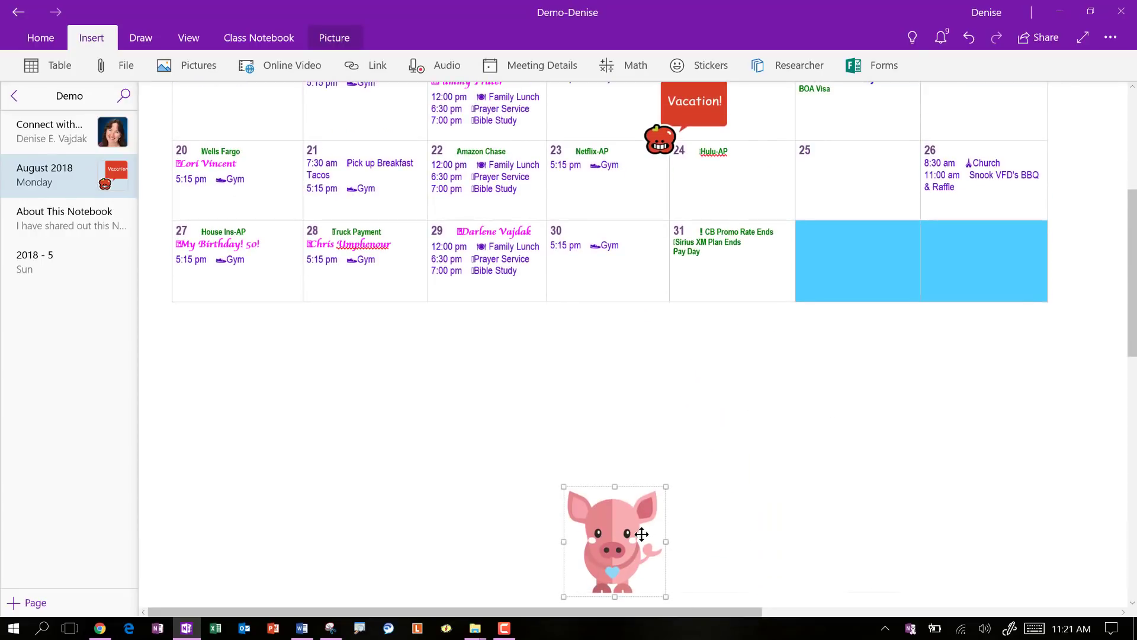
pyautogui.moveTo(665, 594); pyautogui.dragTo(389, 122)
pyautogui.scroll(3, 434, 357)
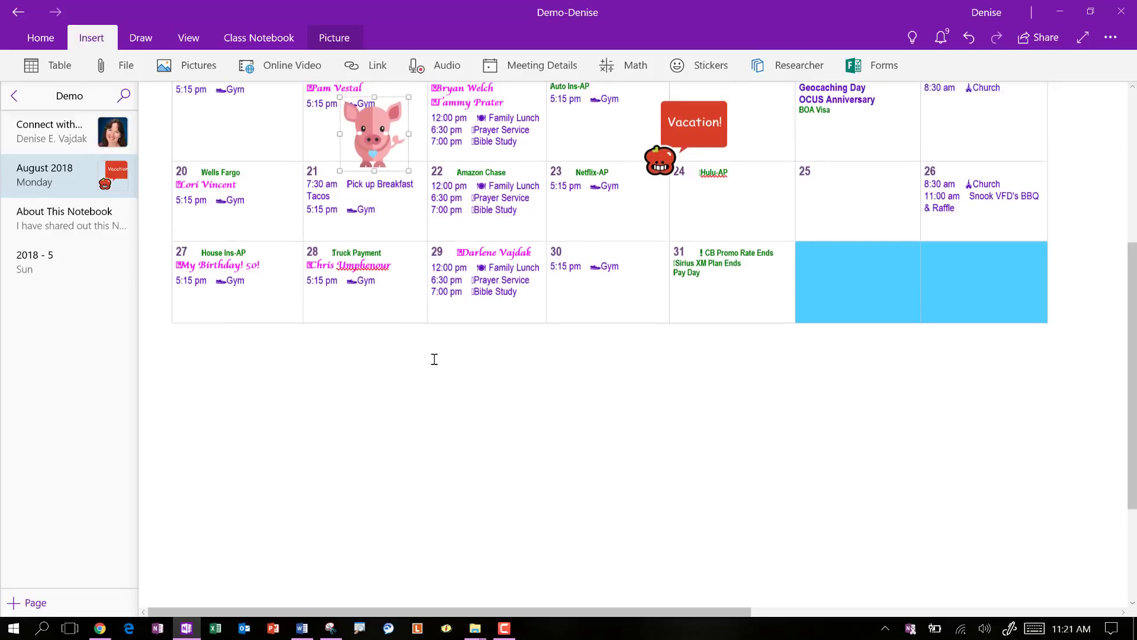
pyautogui.moveTo(373, 193); pyautogui.dragTo(280, 193)
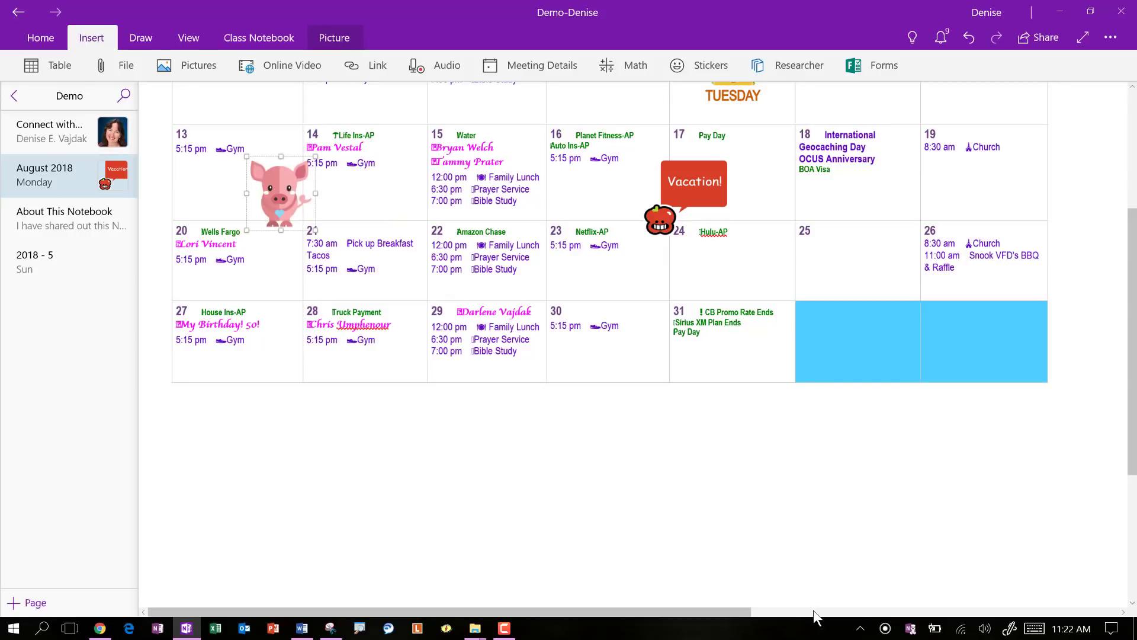
pyautogui.scroll(4, 814, 616)
pyautogui.scroll(1, 814, 616)
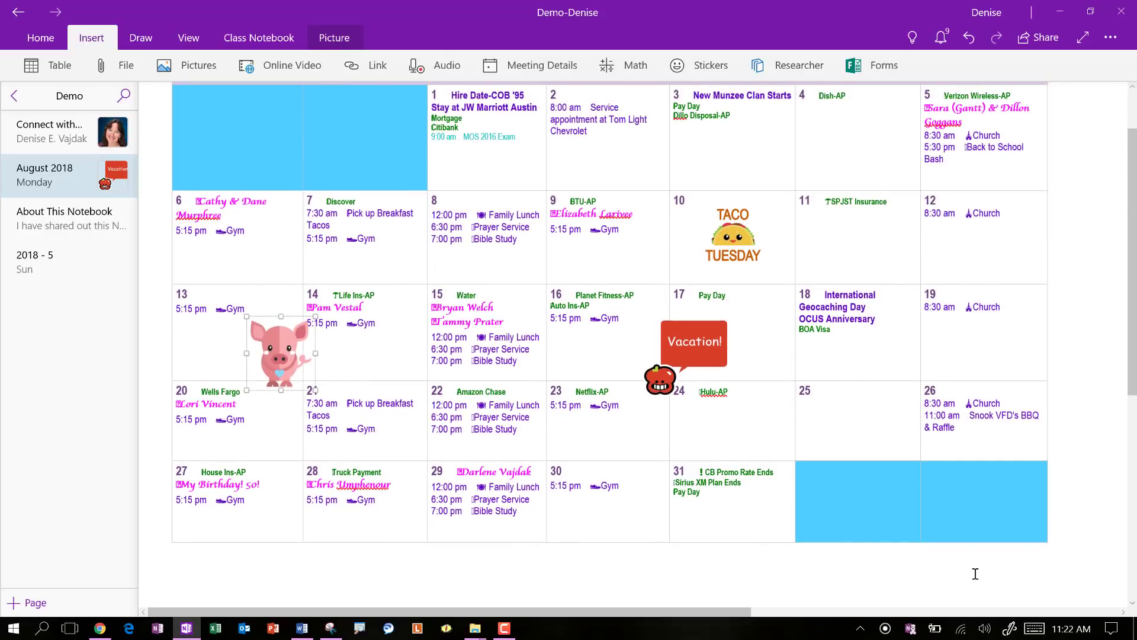
# - Shade the Saturday and Sunday cells for days 4–26 a pale yellow from More Colors
pyautogui.scroll(2, 975, 573)
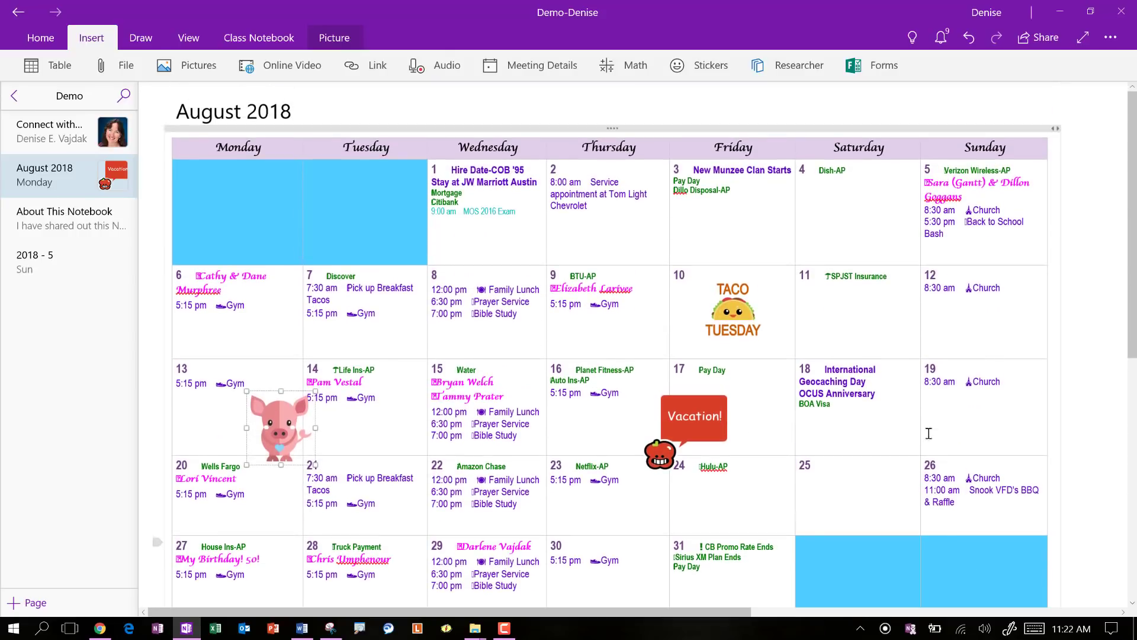
pyautogui.click(866, 214)
pyautogui.moveTo(862, 197)
pyautogui.mouseDown()
pyautogui.moveTo(947, 238)
pyautogui.moveTo(981, 475)
pyautogui.mouseUp()
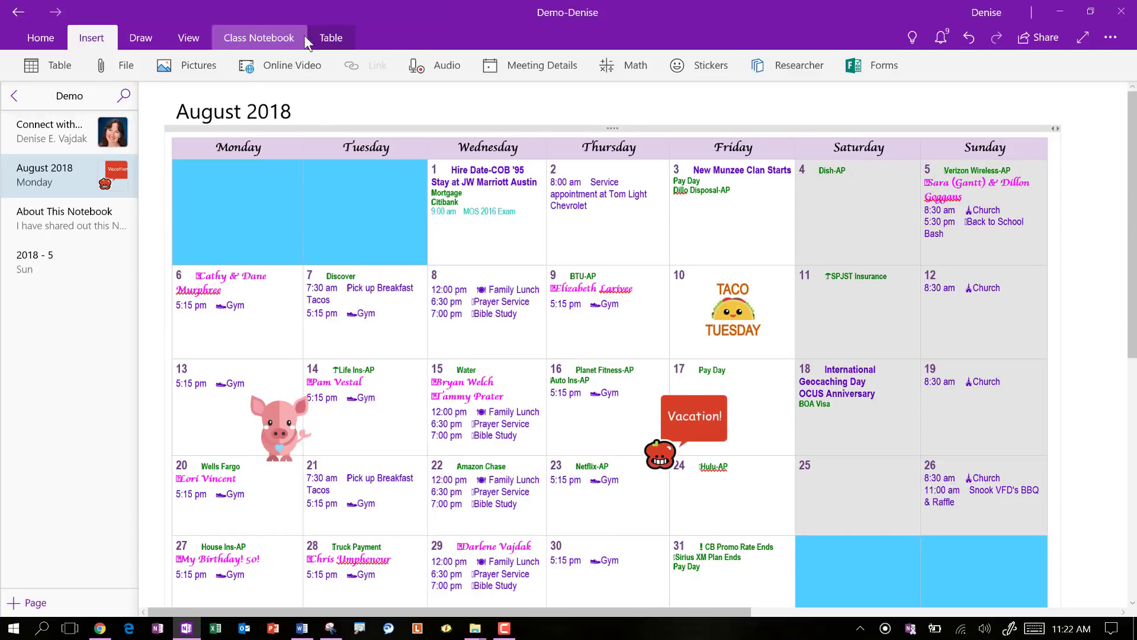
pyautogui.click(335, 37)
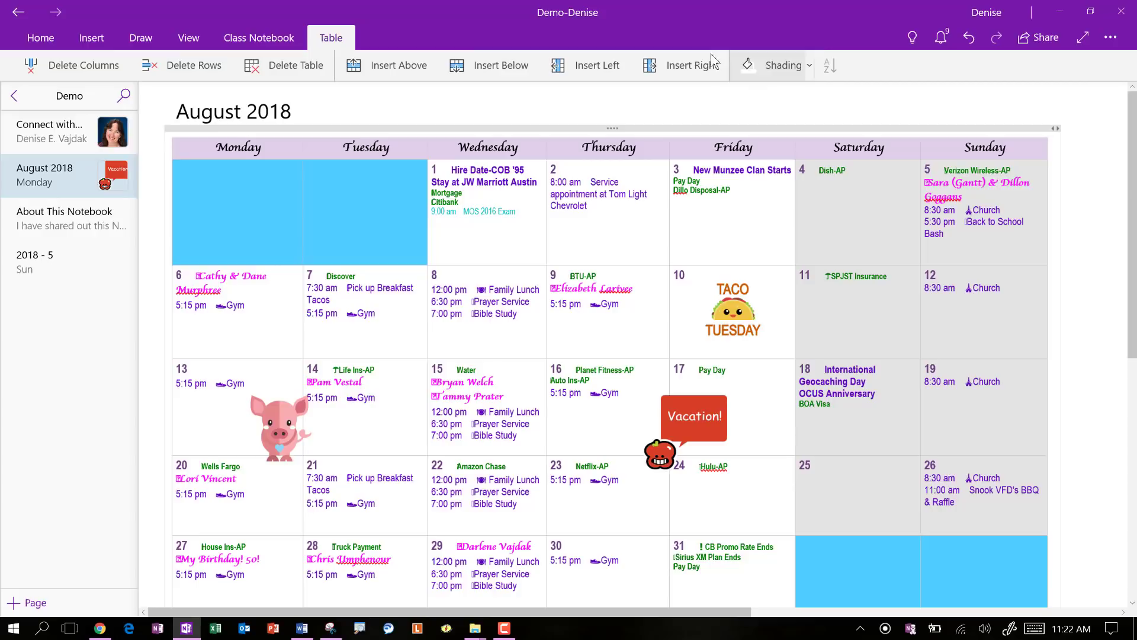
pyautogui.click(791, 67)
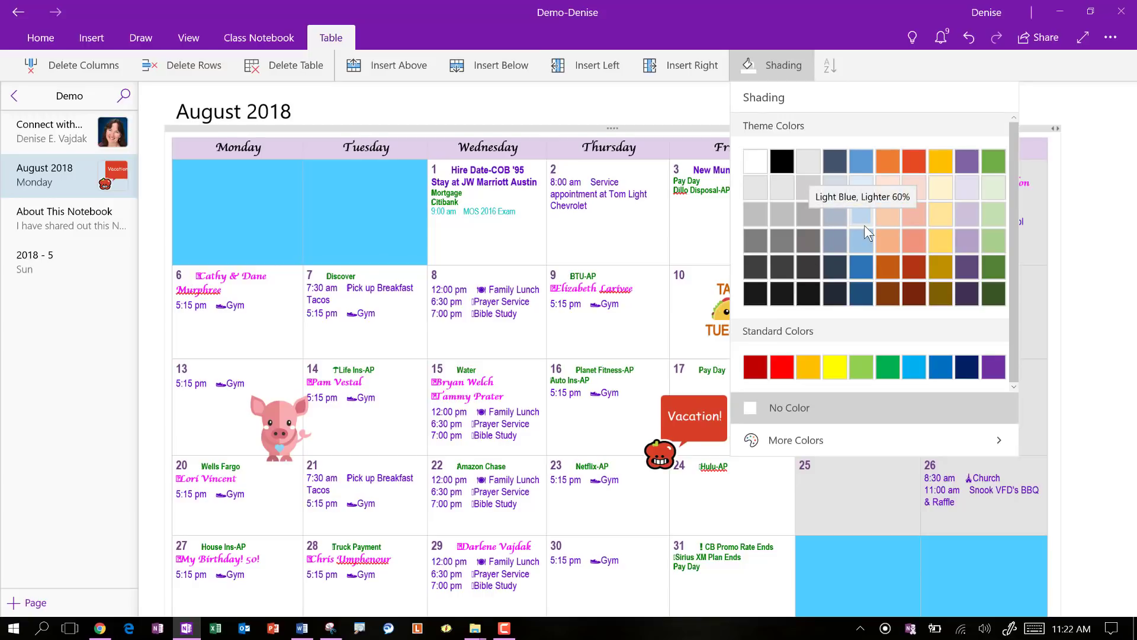
pyautogui.click(783, 441)
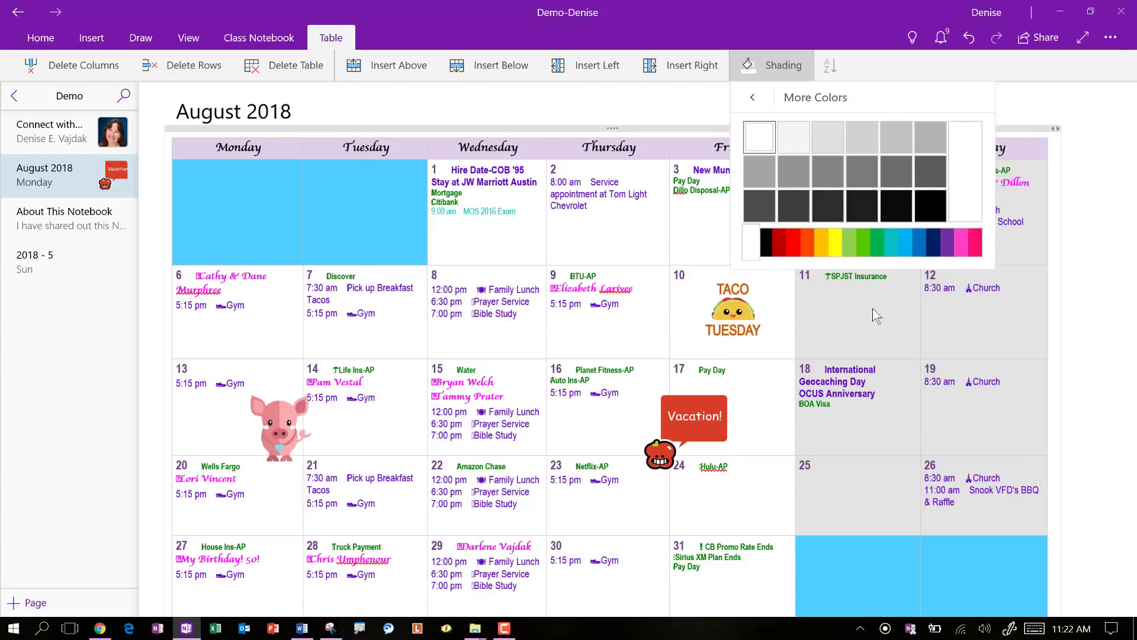
pyautogui.click(836, 242)
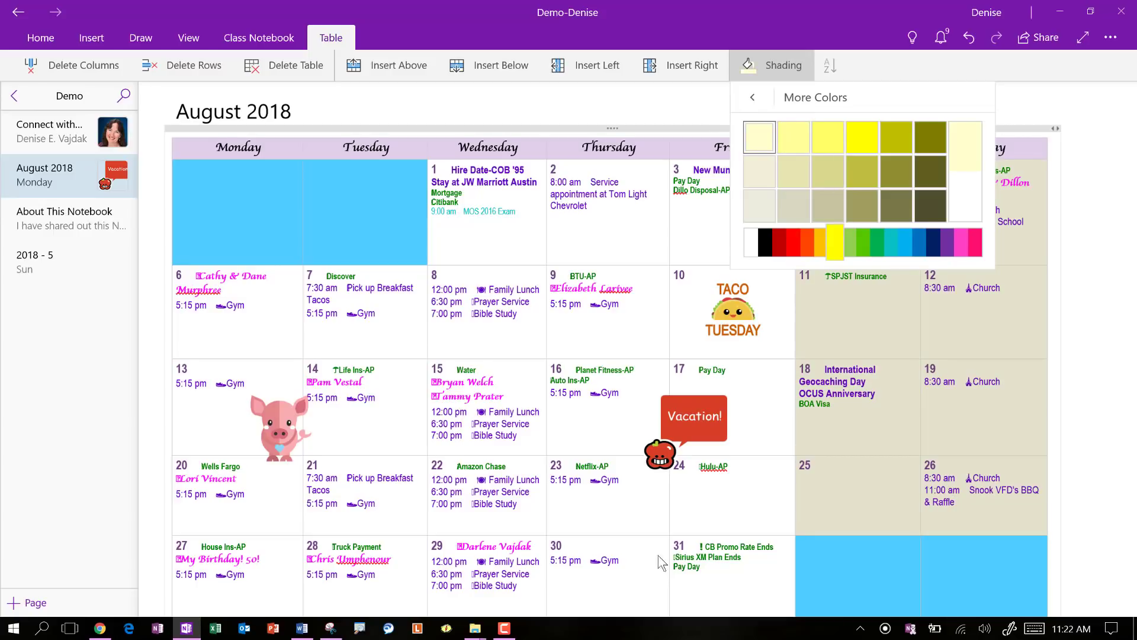
pyautogui.click(746, 524)
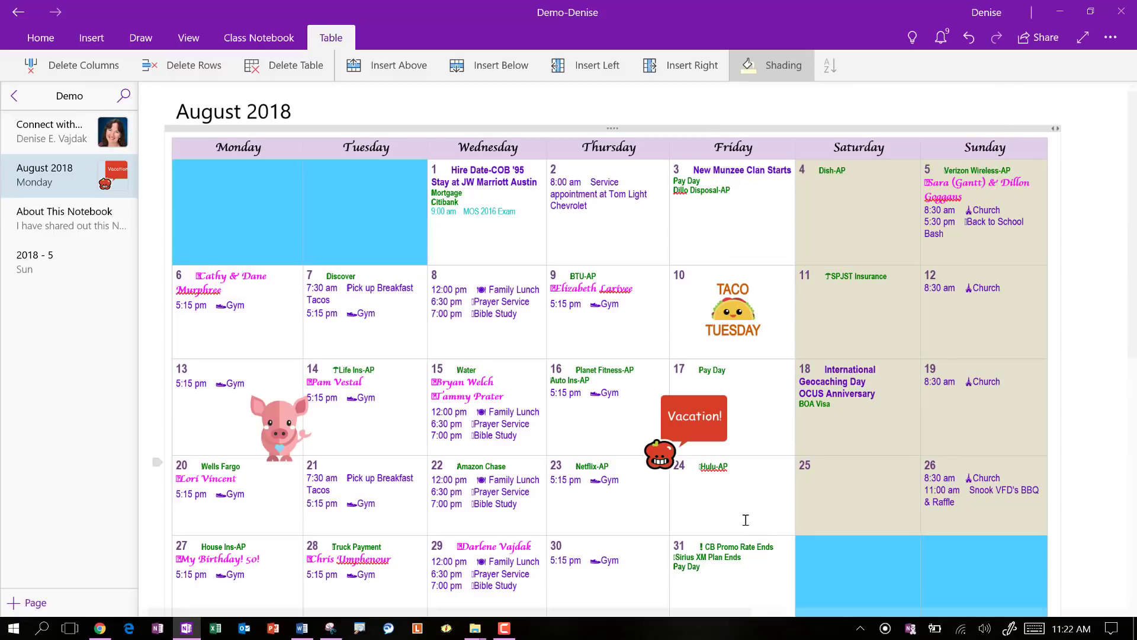
pyautogui.click(718, 282)
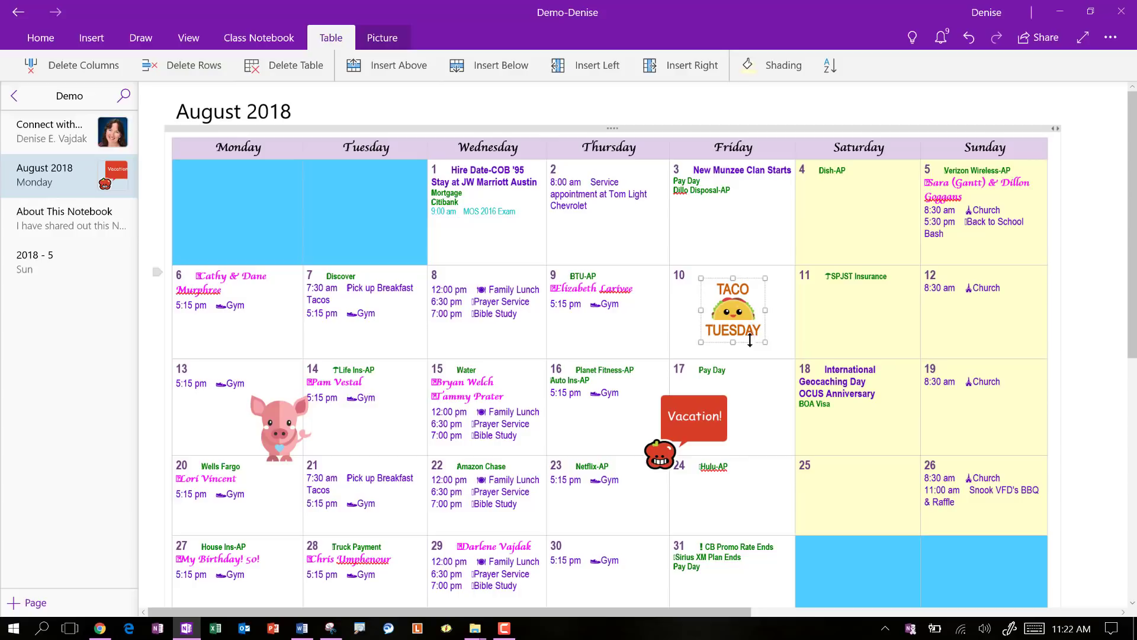
pyautogui.click(768, 493)
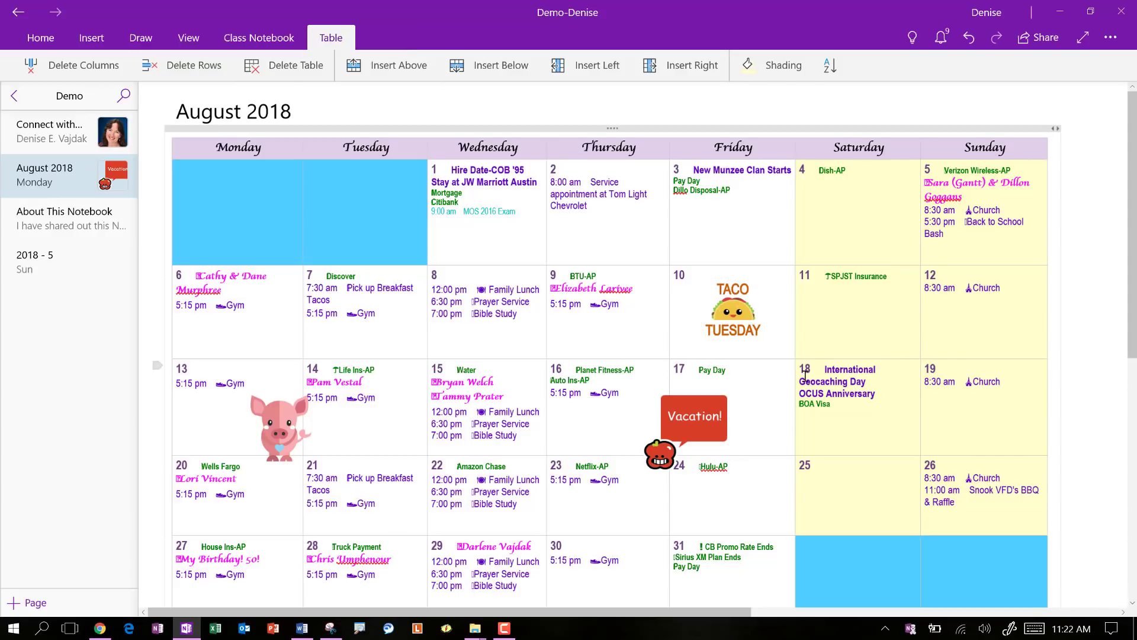
pyautogui.scroll(-3, 806, 375)
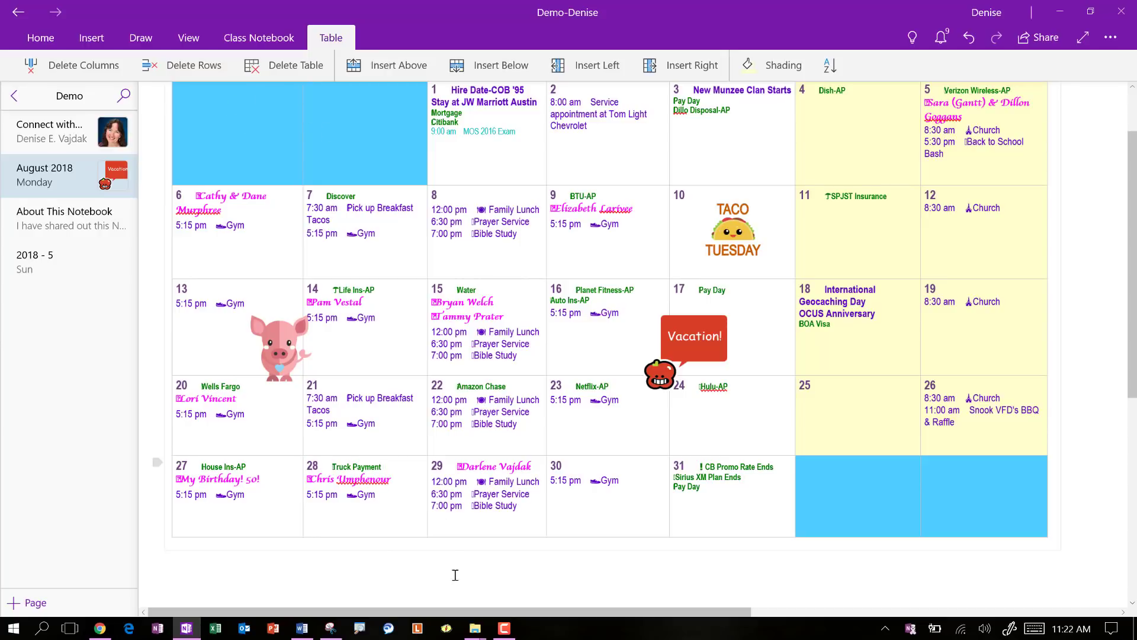
pyautogui.scroll(-3, 451, 568)
# - Below the calendar, browse from Pictures into Digital Papers to pick my_pastel_wallpaper_by_sonyrootkit.png
pyautogui.click(348, 520)
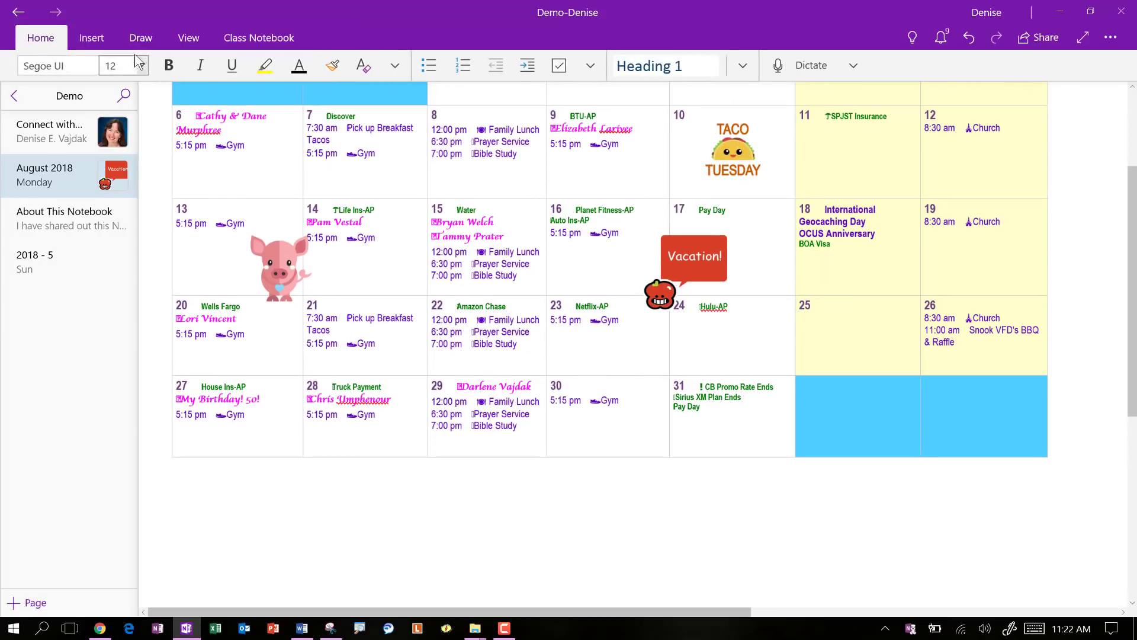
pyautogui.click(102, 37)
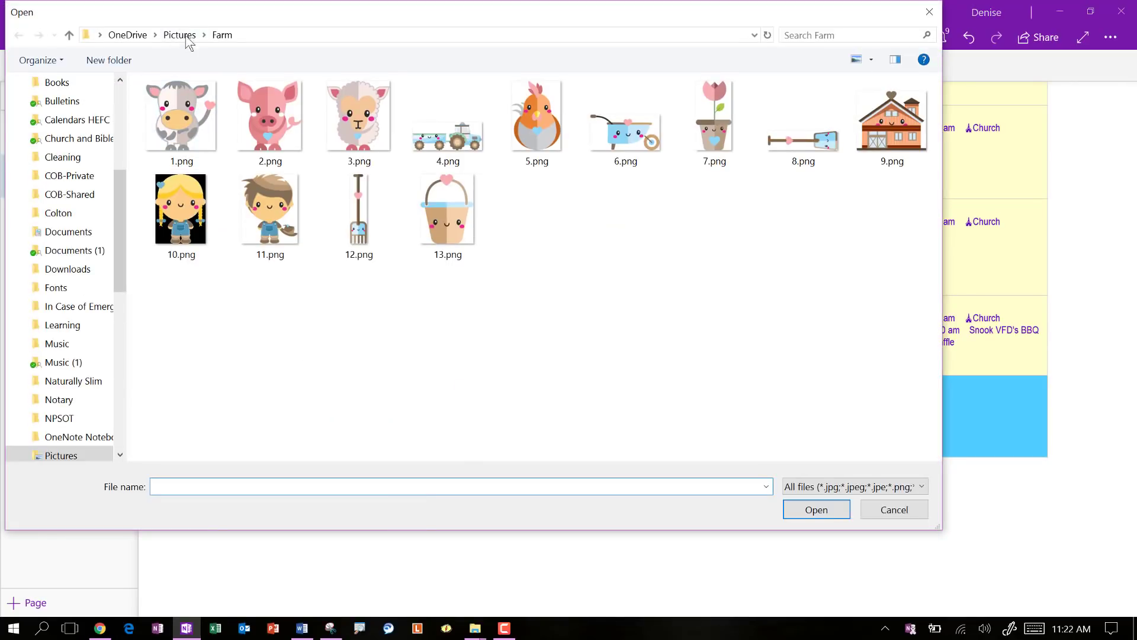
pyautogui.click(184, 36)
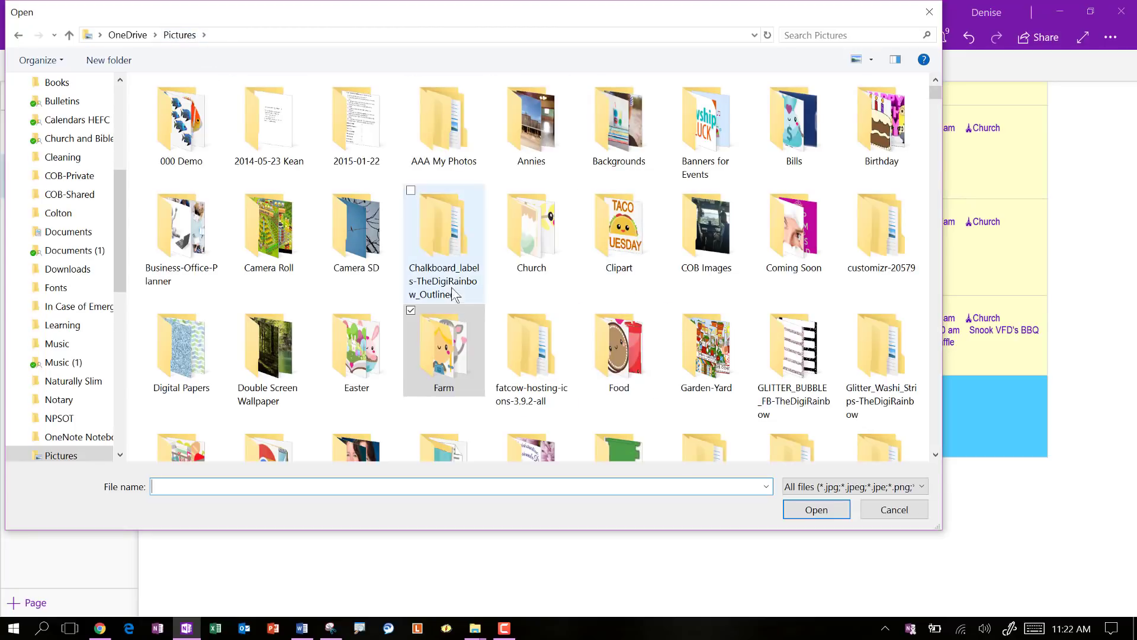
pyautogui.doubleClick(179, 367)
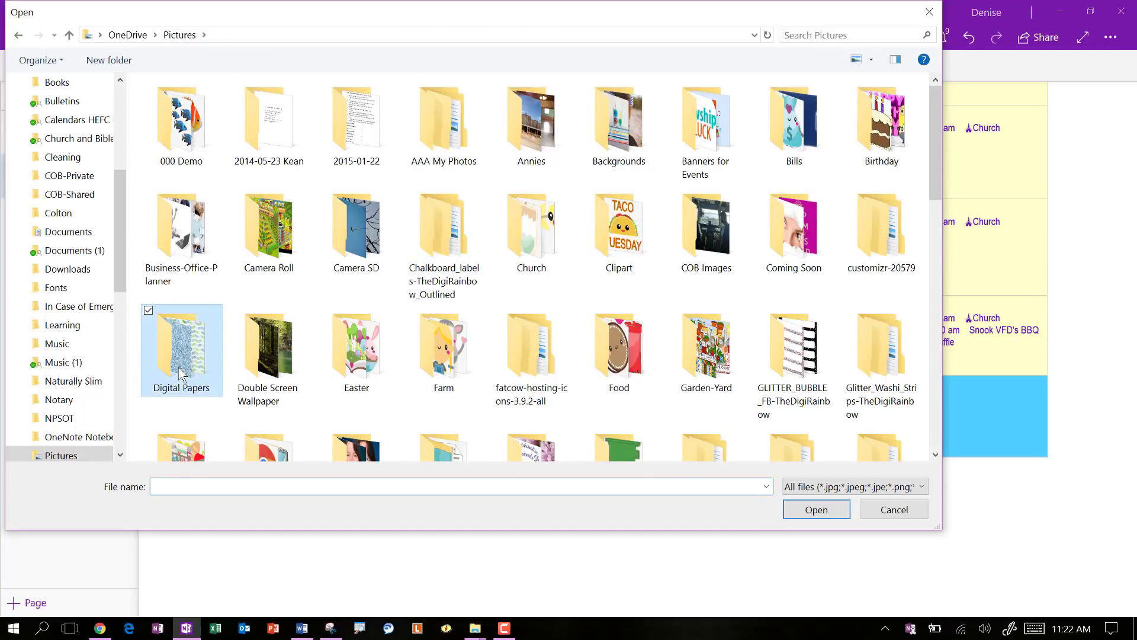
pyautogui.scroll(-3, 471, 302)
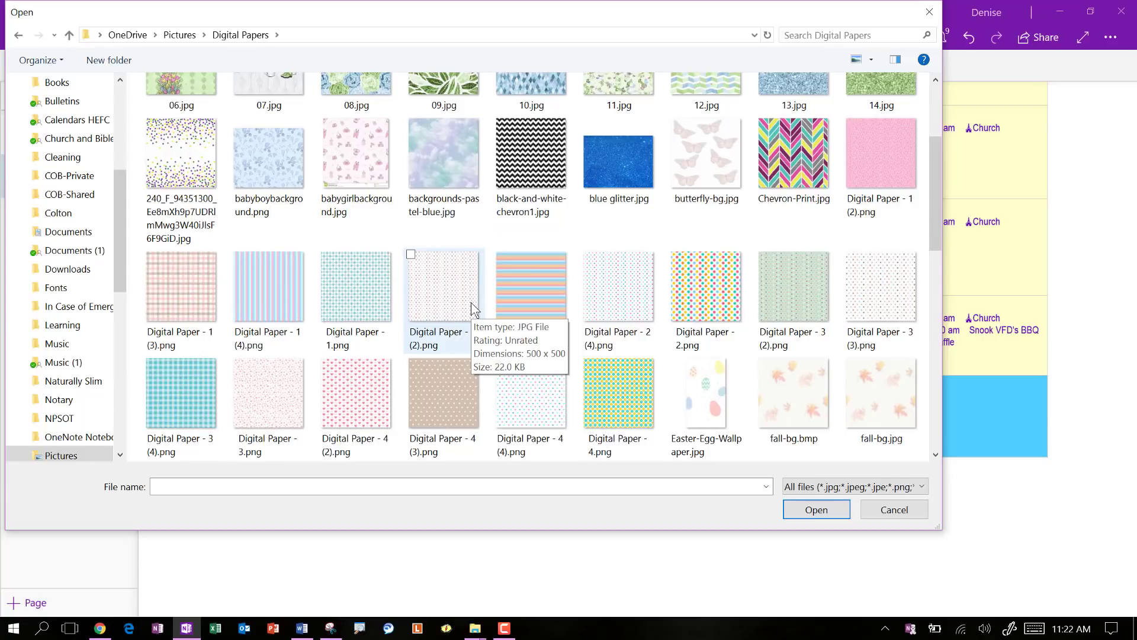
pyautogui.scroll(-5, 473, 308)
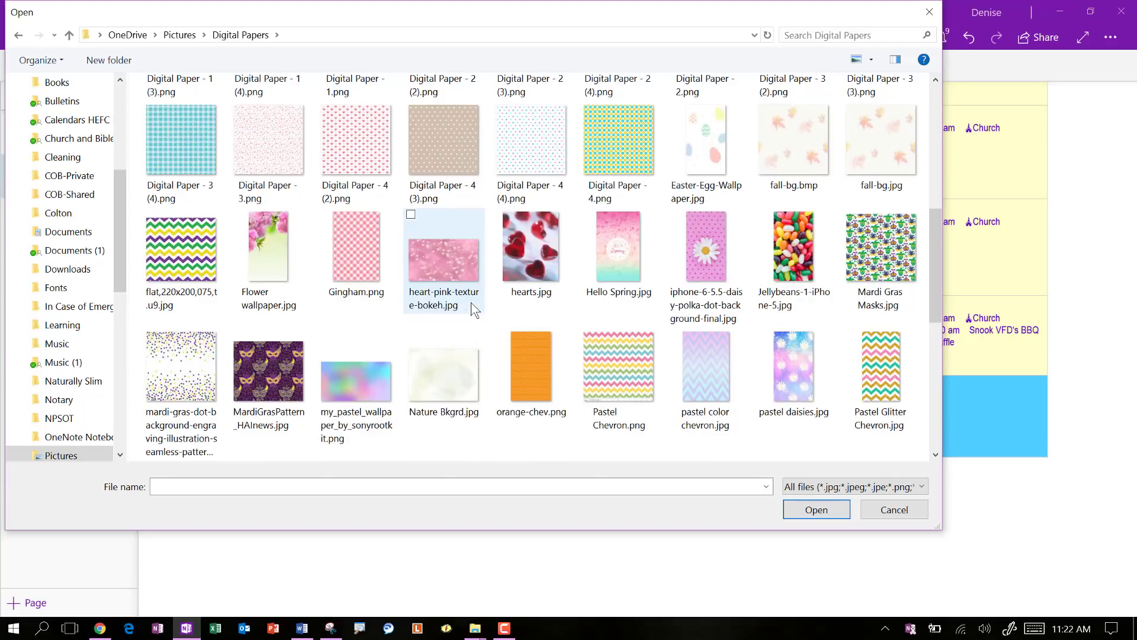
pyautogui.scroll(-5, 471, 302)
# - Insert the pastel wallpaper image and move it up over the calendar's first week
pyautogui.click(355, 142)
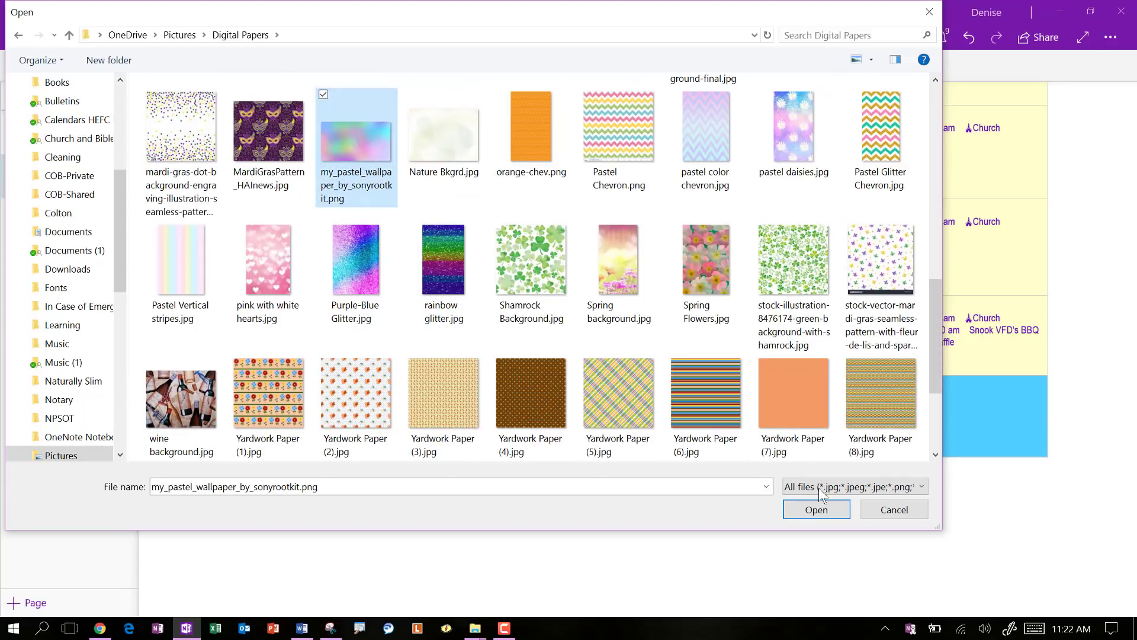
pyautogui.click(810, 505)
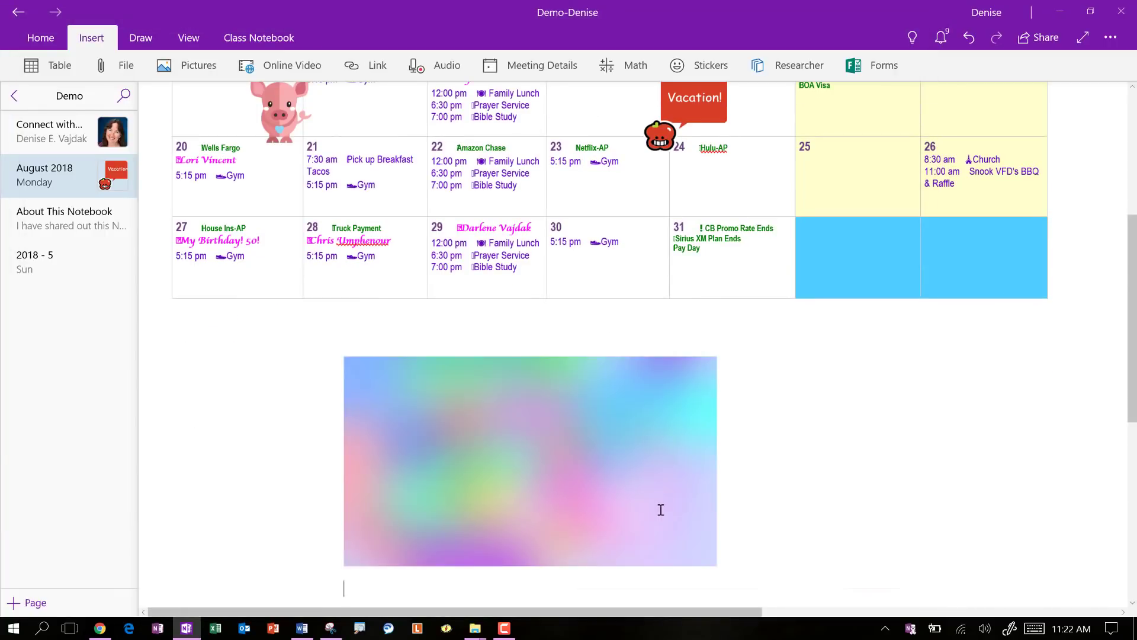
pyautogui.scroll(1, 550, 445)
pyautogui.click(546, 487)
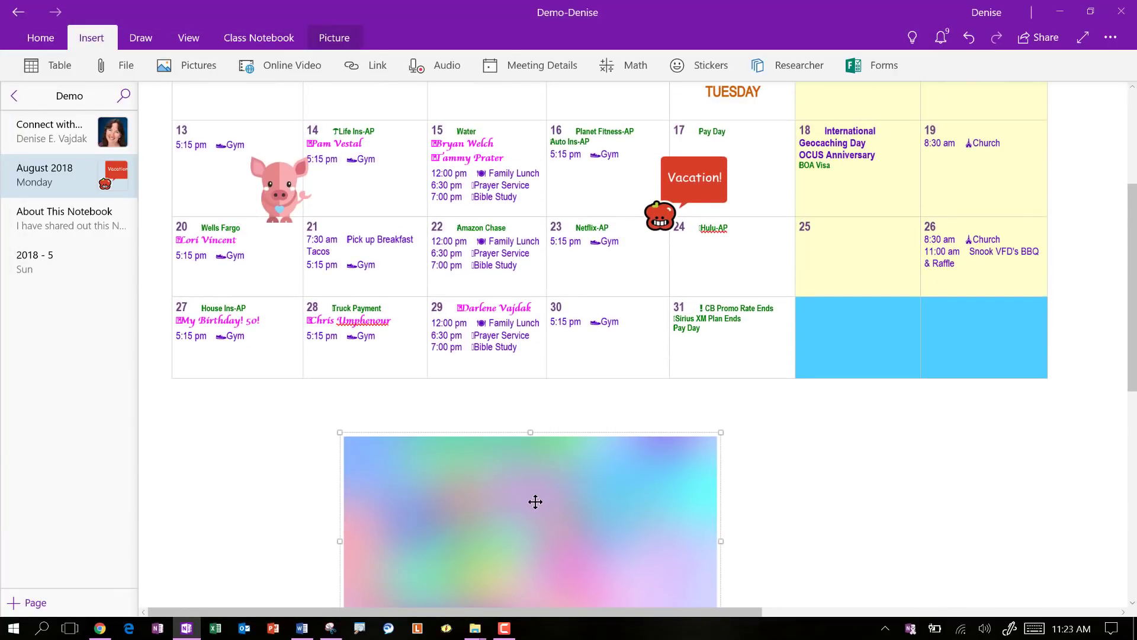
pyautogui.scroll(2, 535, 502)
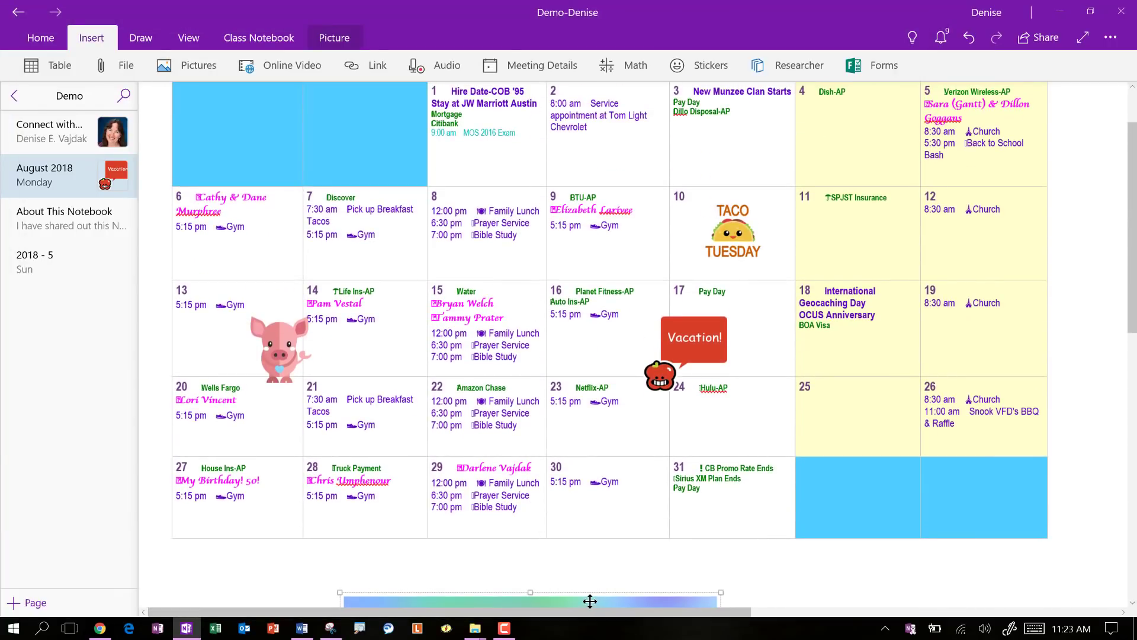
pyautogui.moveTo(590, 601); pyautogui.dragTo(460, 215)
pyautogui.scroll(1, 459, 215)
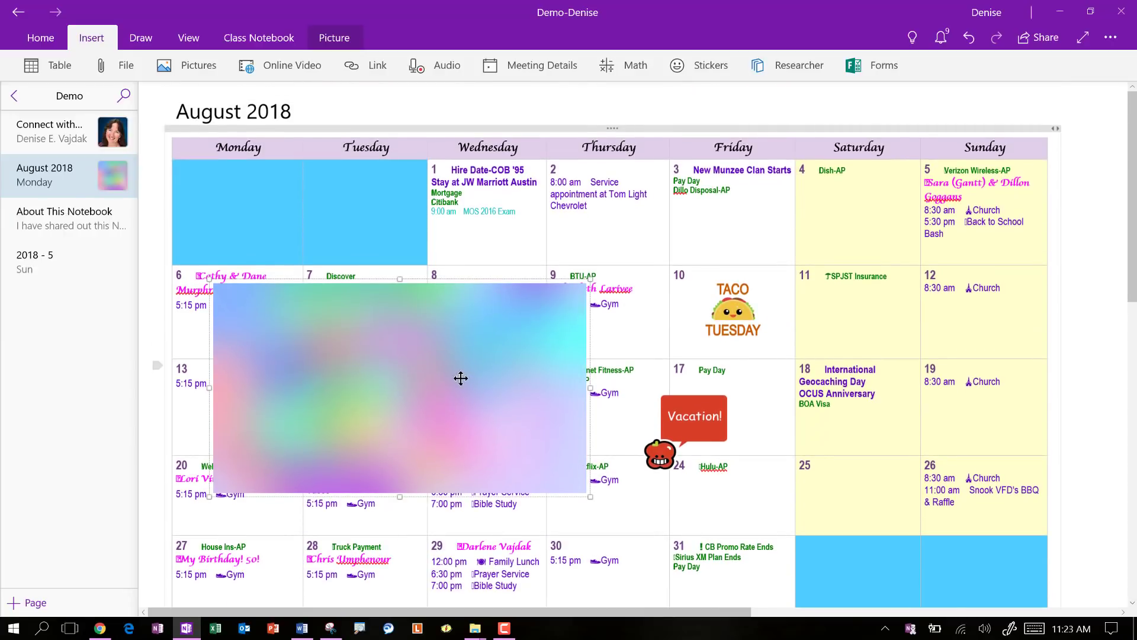
pyautogui.moveTo(461, 378); pyautogui.dragTo(419, 255)
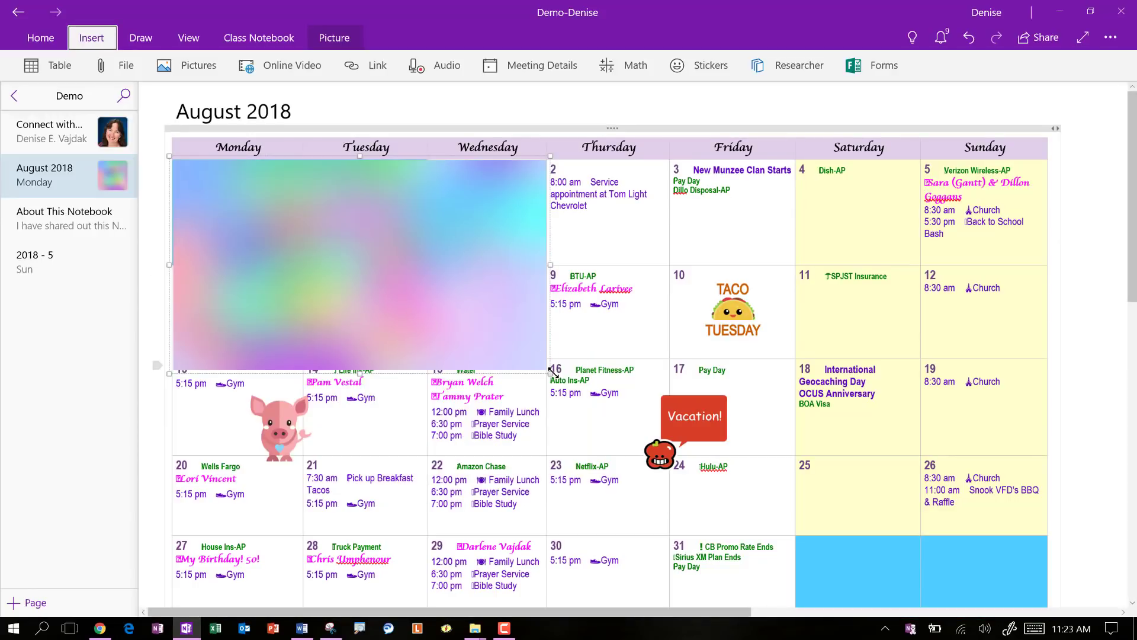
# - Shrink and shorten the pastel picture to cover the two blank first-week cells
pyautogui.moveTo(553, 372); pyautogui.dragTo(431, 250)
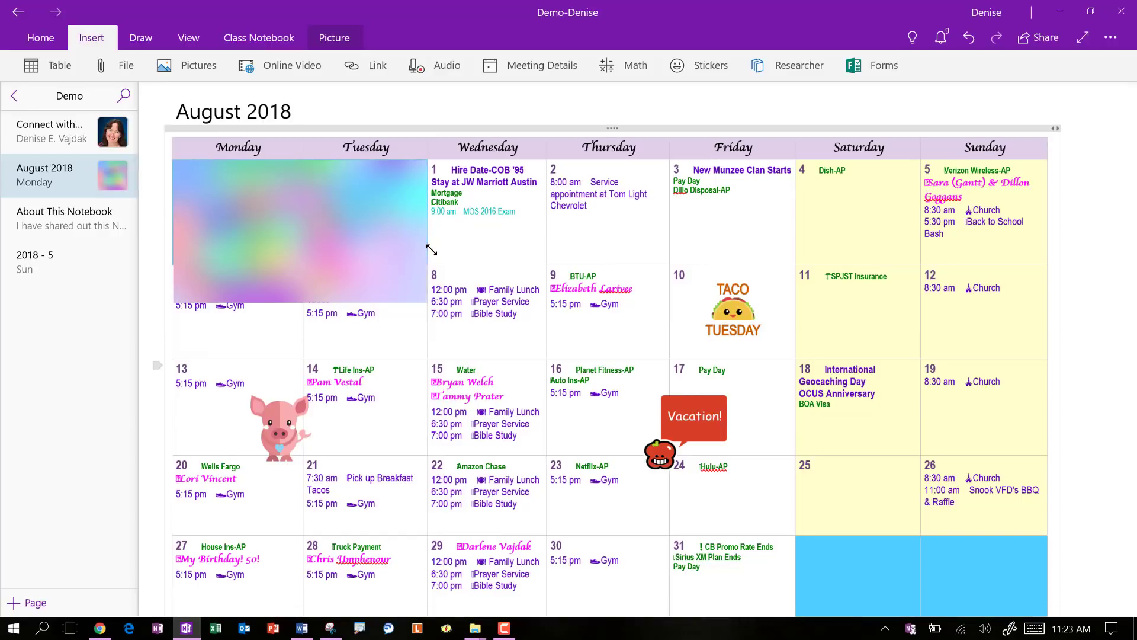
pyautogui.click(391, 291)
pyautogui.moveTo(295, 295); pyautogui.dragTo(295, 267)
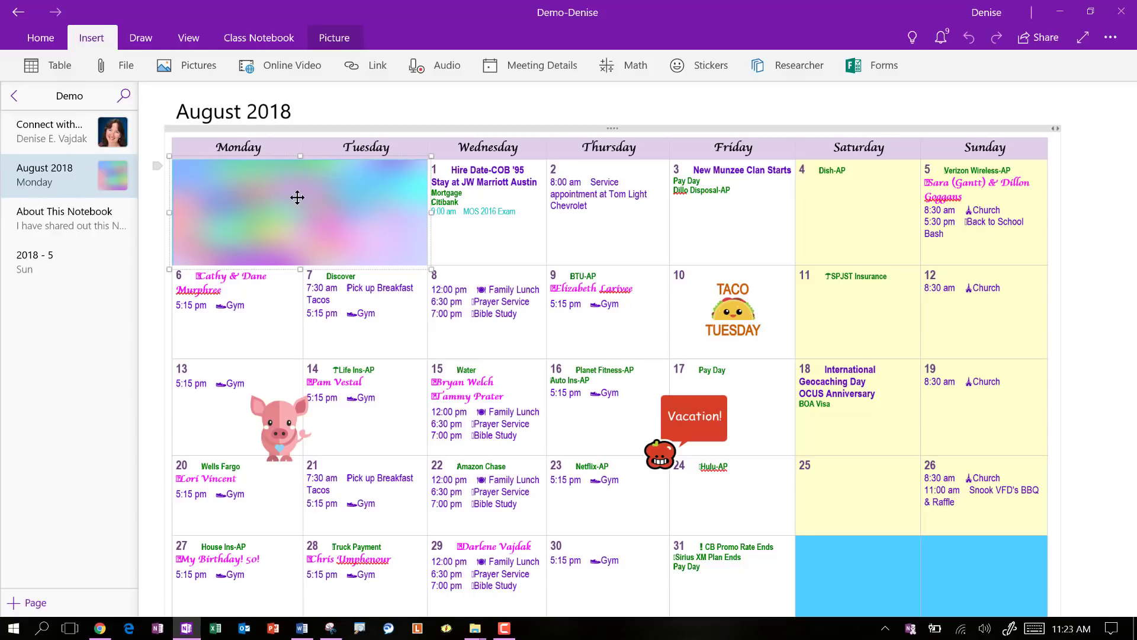
# - In a new blank Word document, crop the pastel picture's bottom into a wide strip
pyautogui.click(300, 632)
pyautogui.scroll(-1, 776, 402)
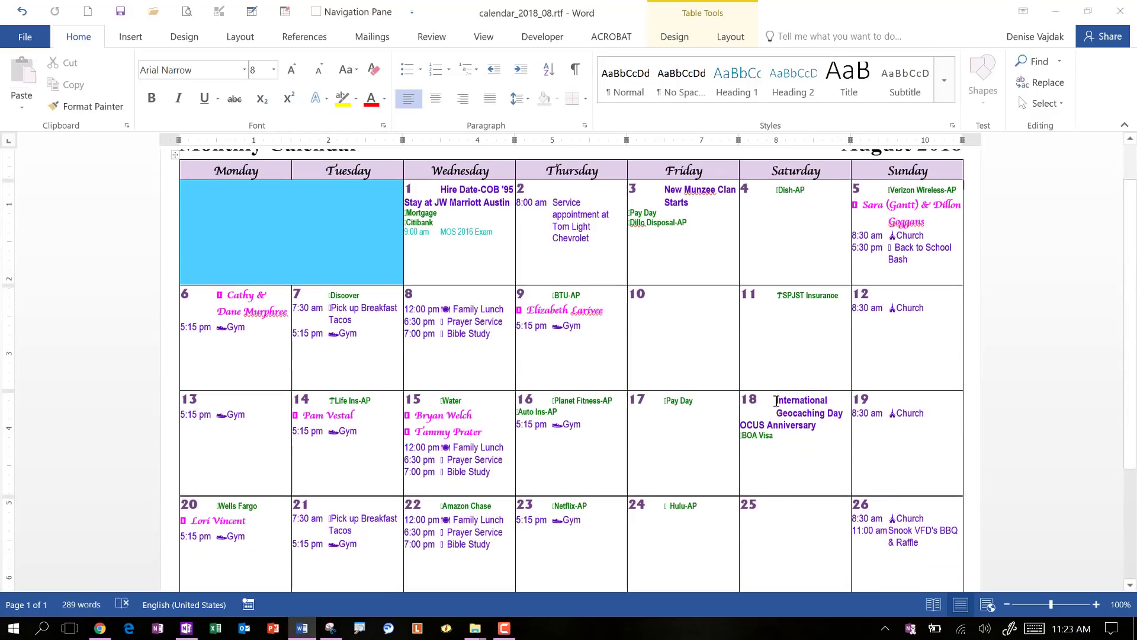
pyautogui.click(88, 11)
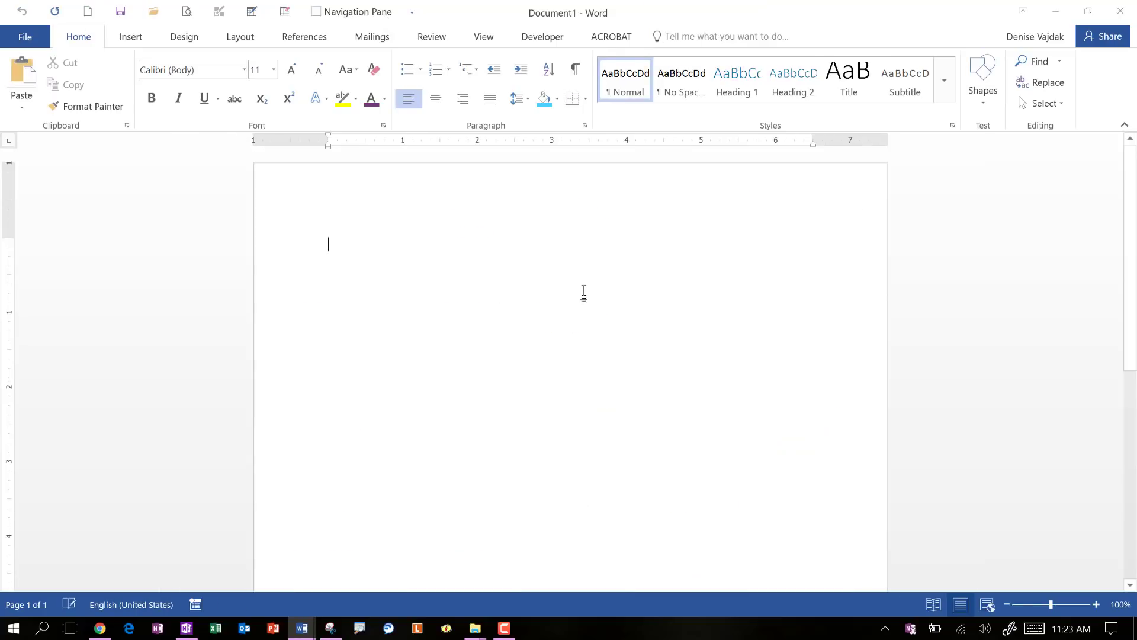
pyautogui.rightClick(558, 317)
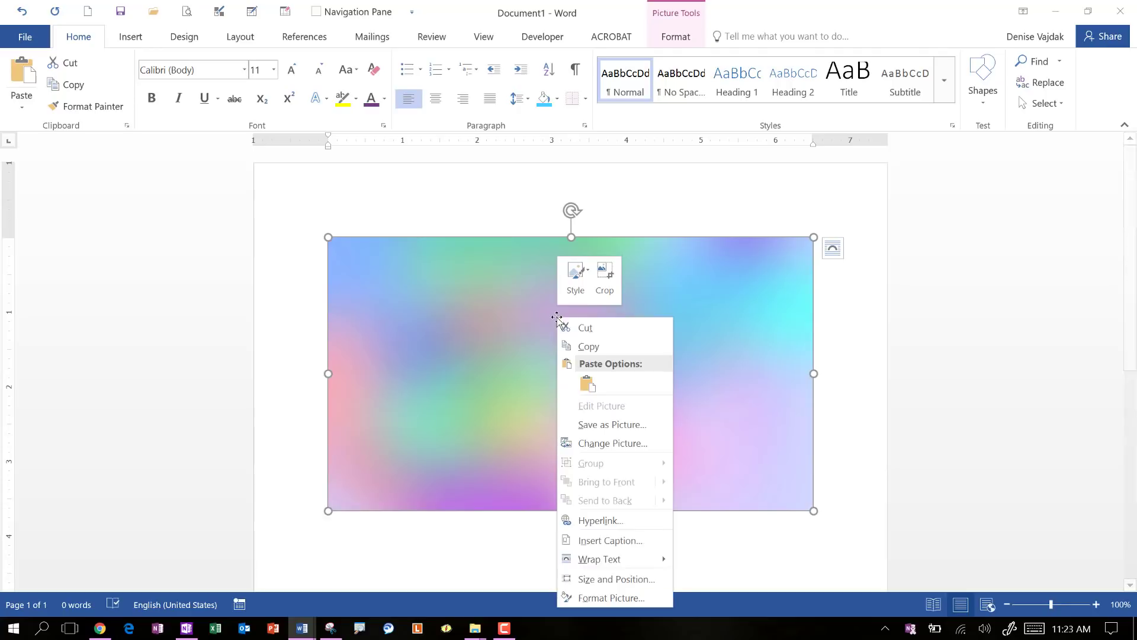
pyautogui.click(616, 294)
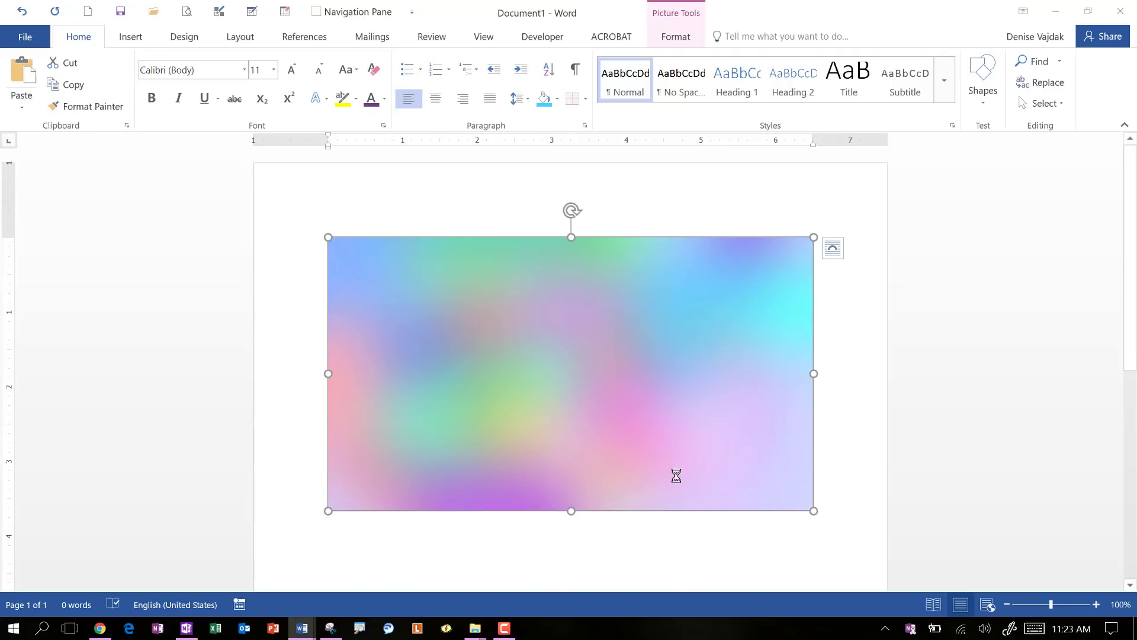
pyautogui.moveTo(570, 508); pyautogui.dragTo(566, 445)
pyautogui.press('Escape')
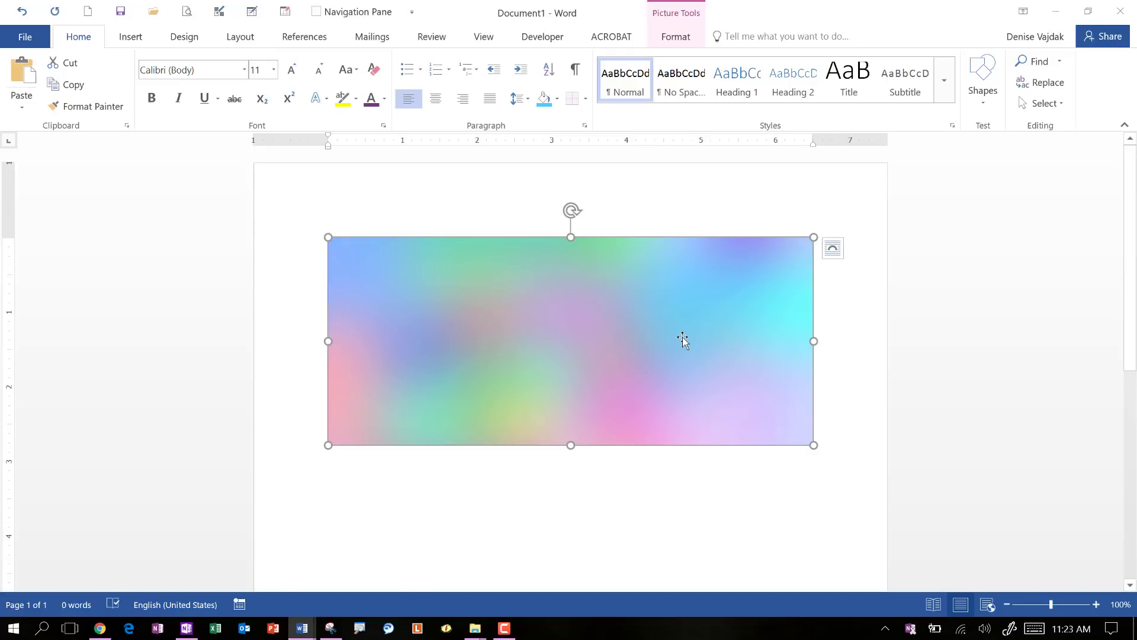
# - Delete the old picture from the first-week Monday–Tuesday cells and paste the cropped pastel image
pyautogui.click(187, 629)
pyautogui.click(416, 211)
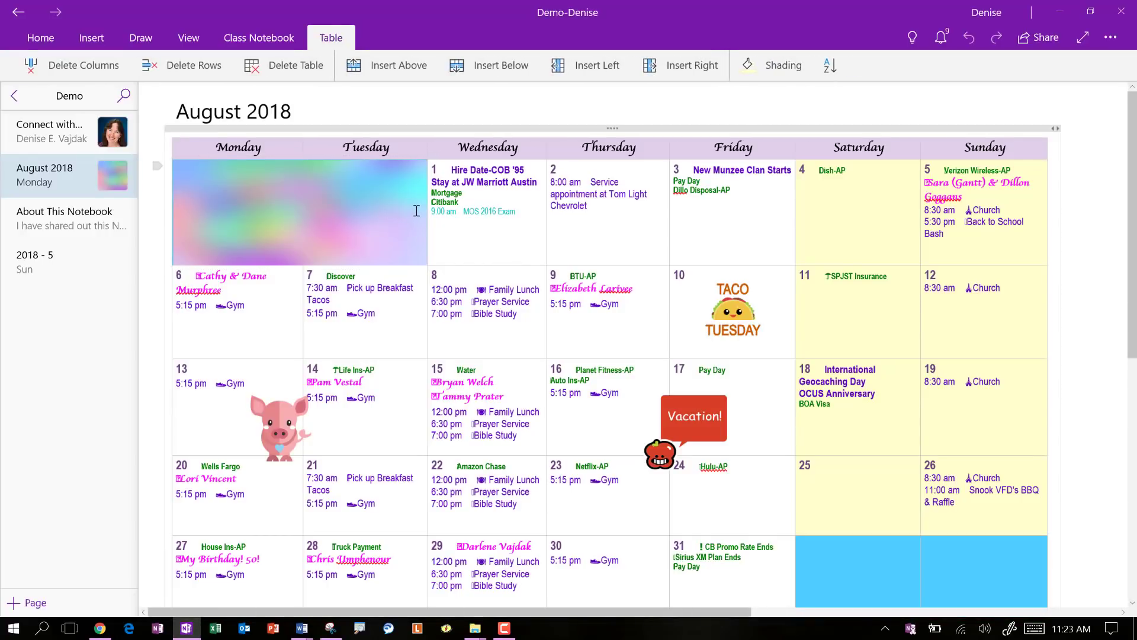
pyautogui.click(417, 211)
pyautogui.press('Delete')
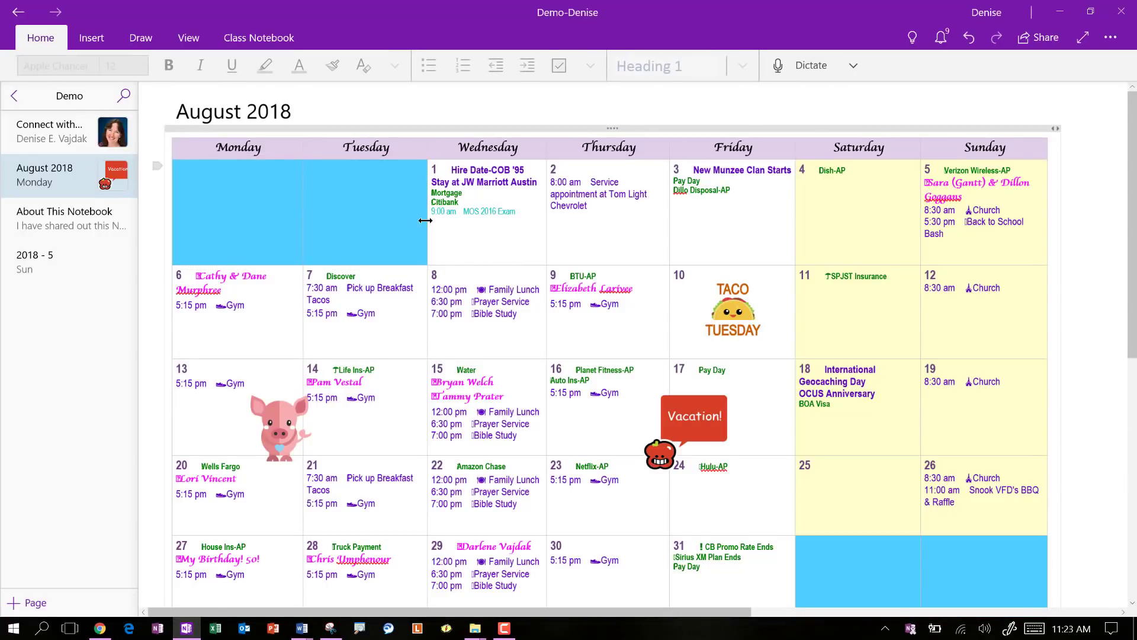
pyautogui.scroll(-7, 407, 490)
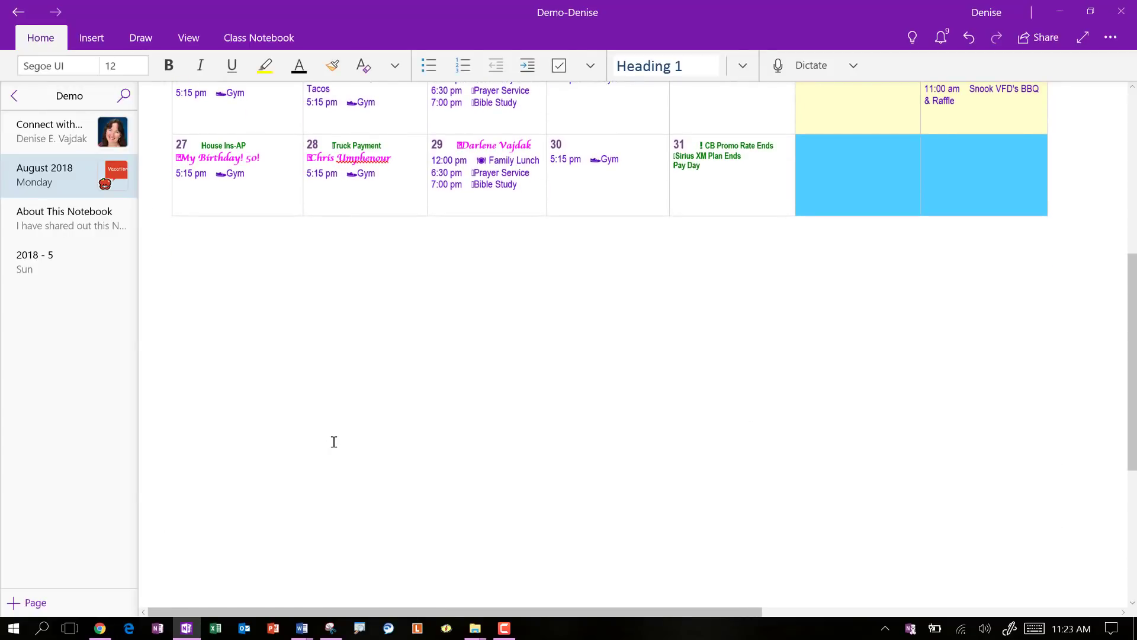
pyautogui.hotkey('ctrl', 'v')
# - Move the pastel image over the blank Monday–Tuesday cells and resize it to fill them
pyautogui.click(574, 513)
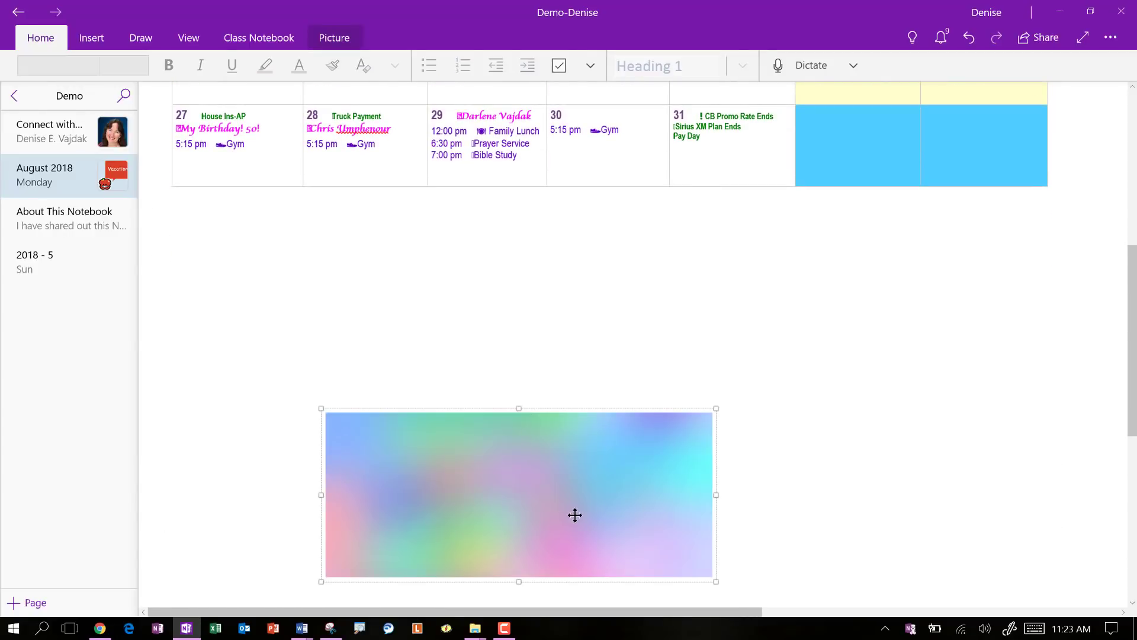
pyautogui.moveTo(564, 513); pyautogui.dragTo(457, 197)
pyautogui.scroll(1, 474, 267)
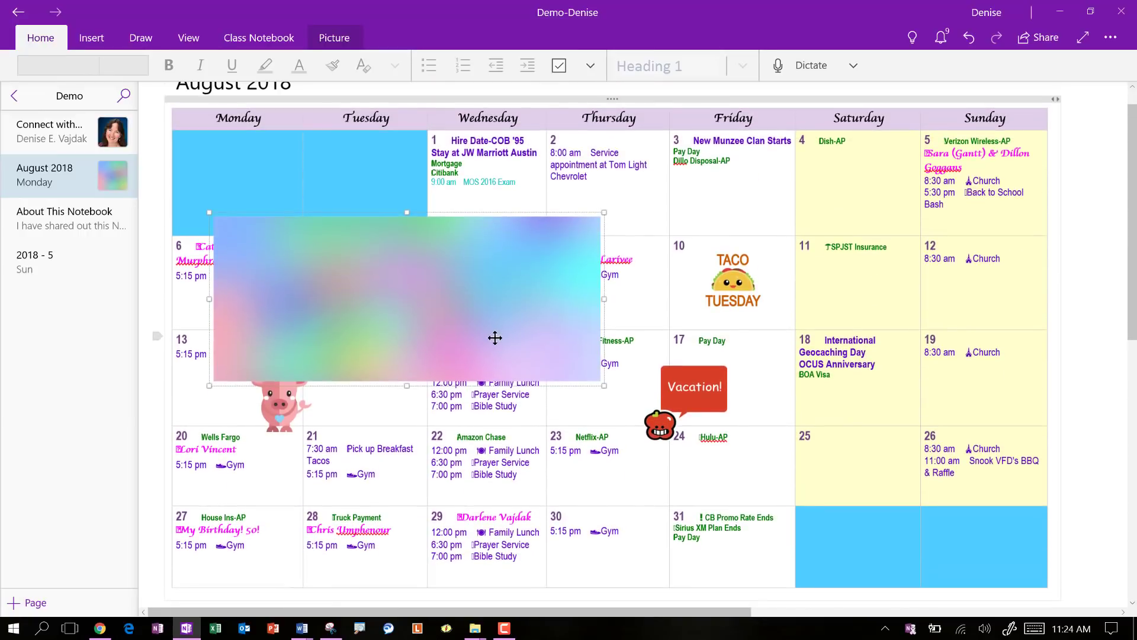
pyautogui.moveTo(400, 267); pyautogui.dragTo(376, 215)
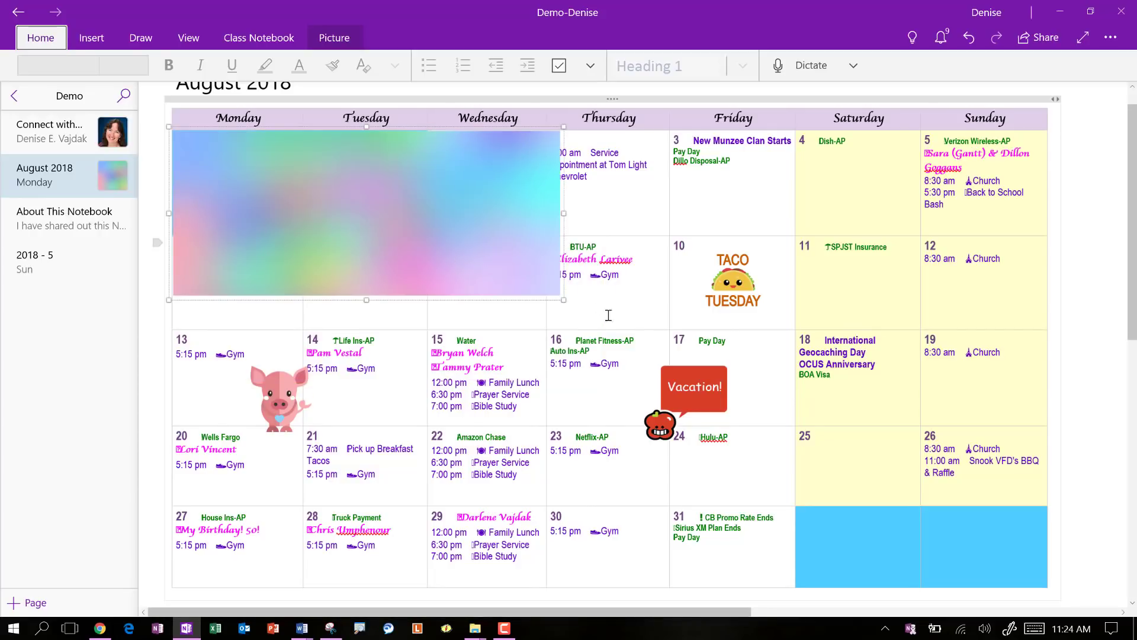
pyautogui.moveTo(563, 299); pyautogui.dragTo(434, 217)
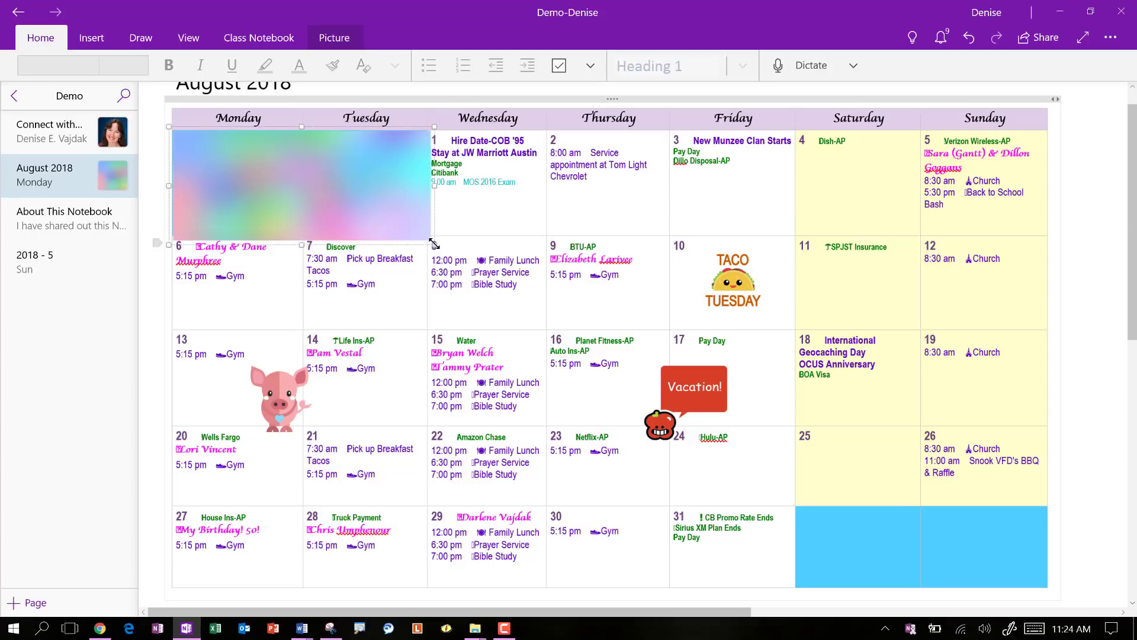
pyautogui.moveTo(434, 241); pyautogui.dragTo(429, 235)
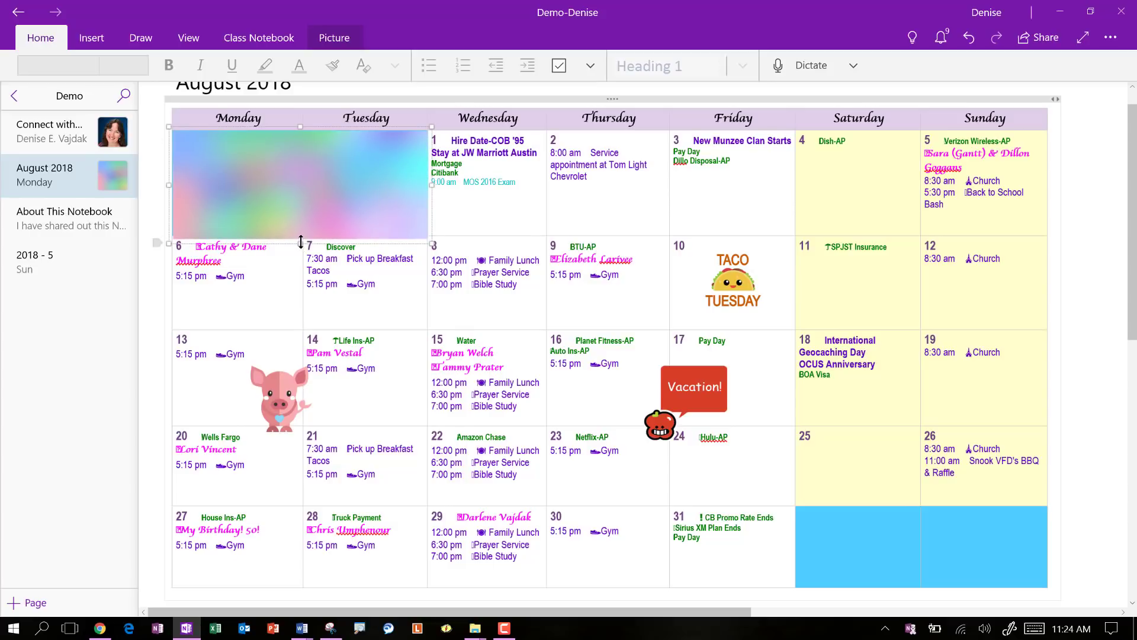
pyautogui.moveTo(300, 238); pyautogui.dragTo(298, 237)
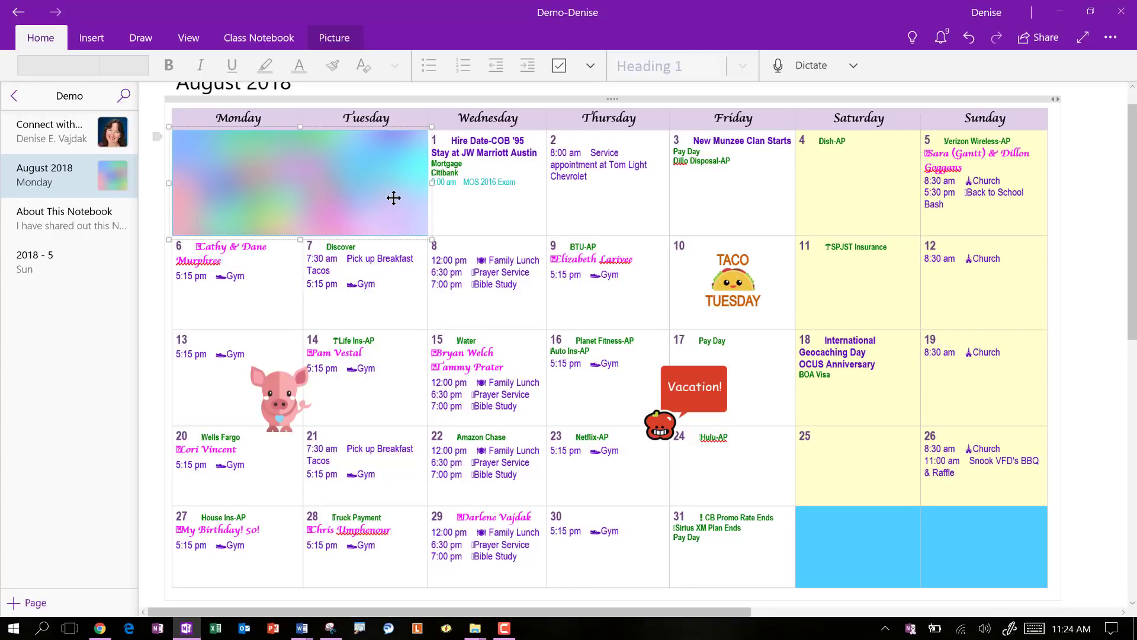
# - Add filler lines 'Adif lkajlak' and 'Jf;al lakjg' under MOS 2016 Exam in Wednesday 1
pyautogui.click(484, 211)
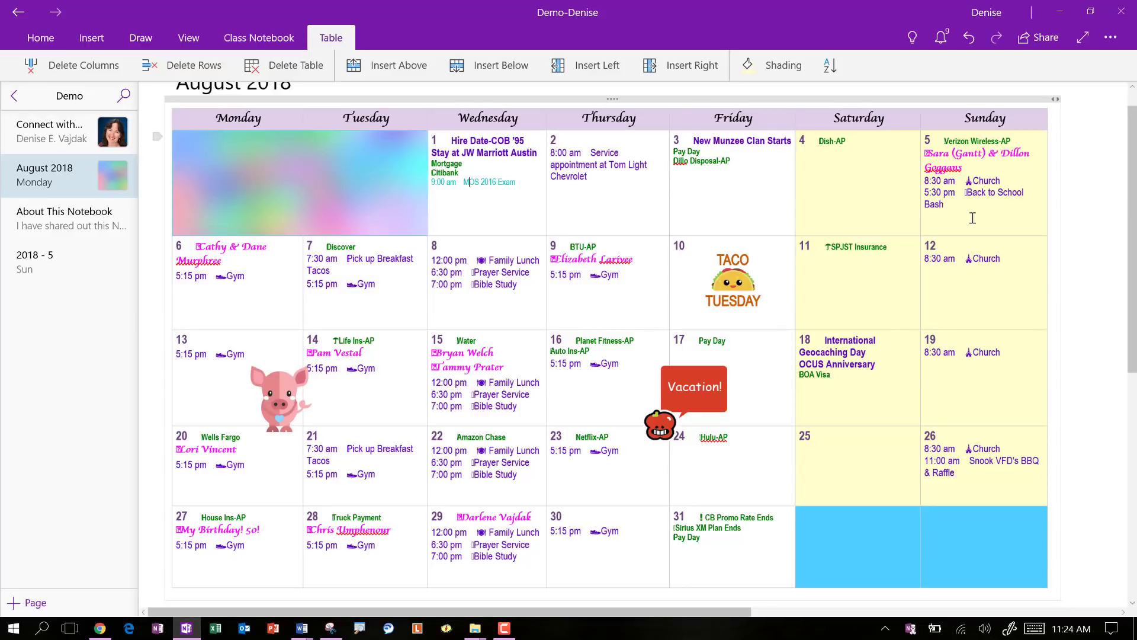
pyautogui.press('Return')
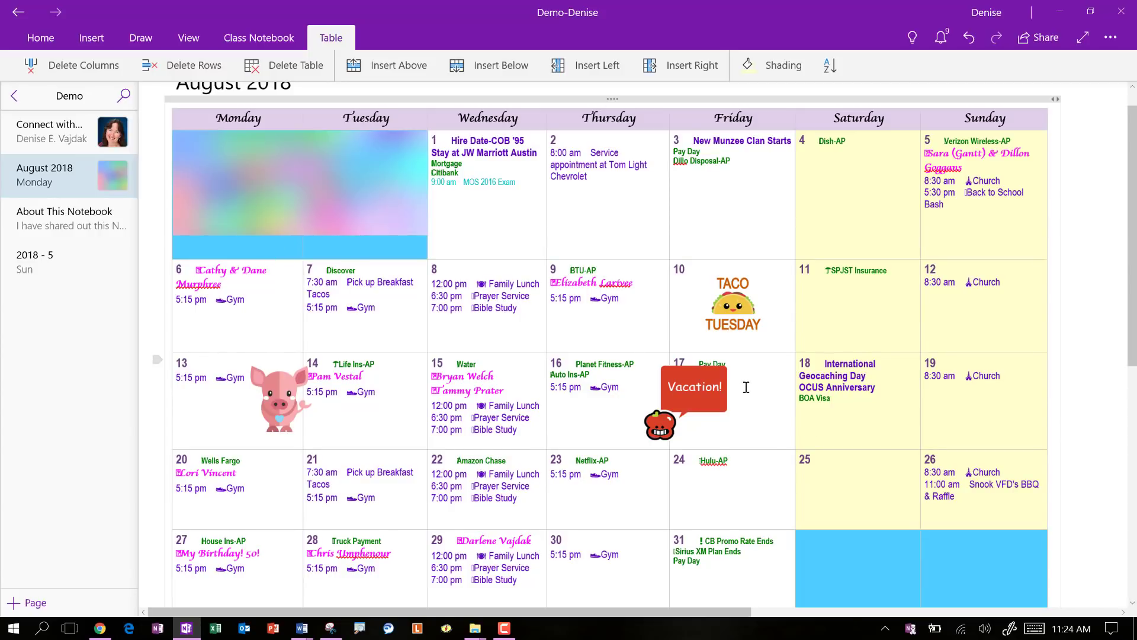
pyautogui.press('BackSpace')
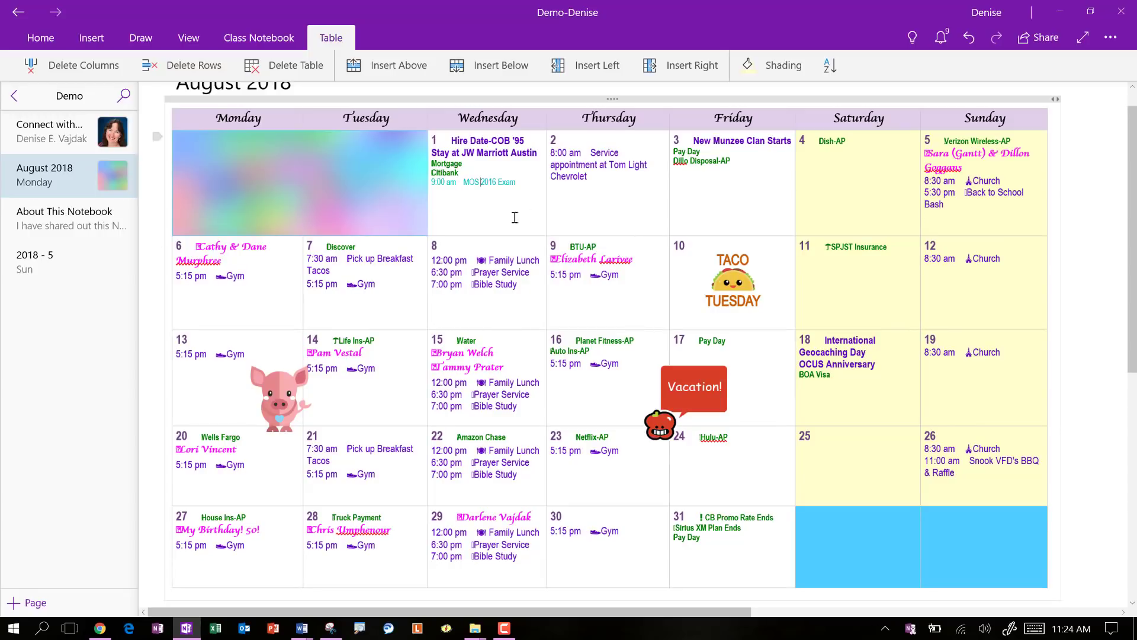
pyautogui.write('Adif lkajlak')
pyautogui.press('Return')
pyautogui.write('Jf;al lakjg')
# - Add more filler lines 'Pk;OHE LAK[' and 'AEK;OA;LANL;KNAKJBKAJNG', then undo the trailing line
pyautogui.press('Return')
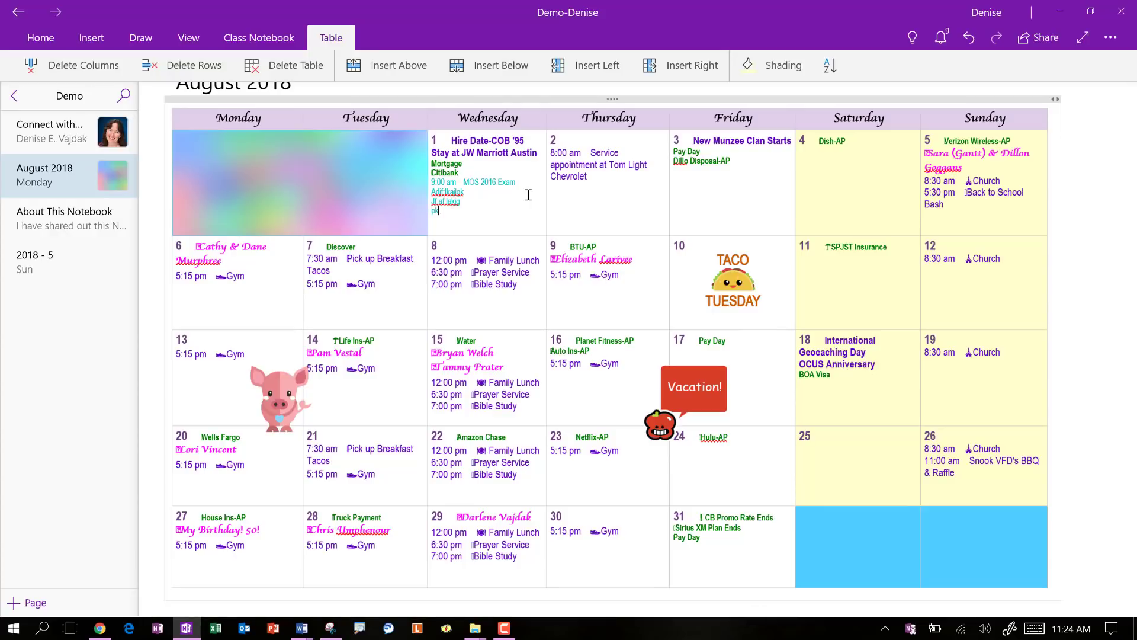
pyautogui.write('Pk;')
pyautogui.press('capslock')
pyautogui.write('OHE LAK[')
pyautogui.press('Return')
pyautogui.write('AEK;OA;LANL;KNAKJBKAJNG')
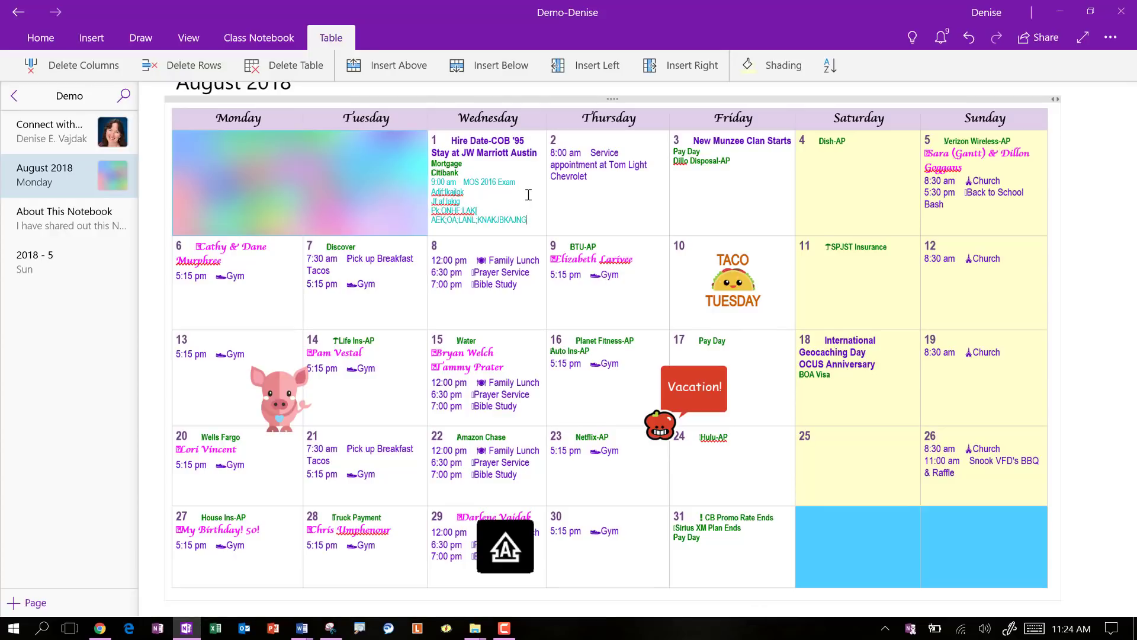
pyautogui.press('Return')
pyautogui.write('AKJ')
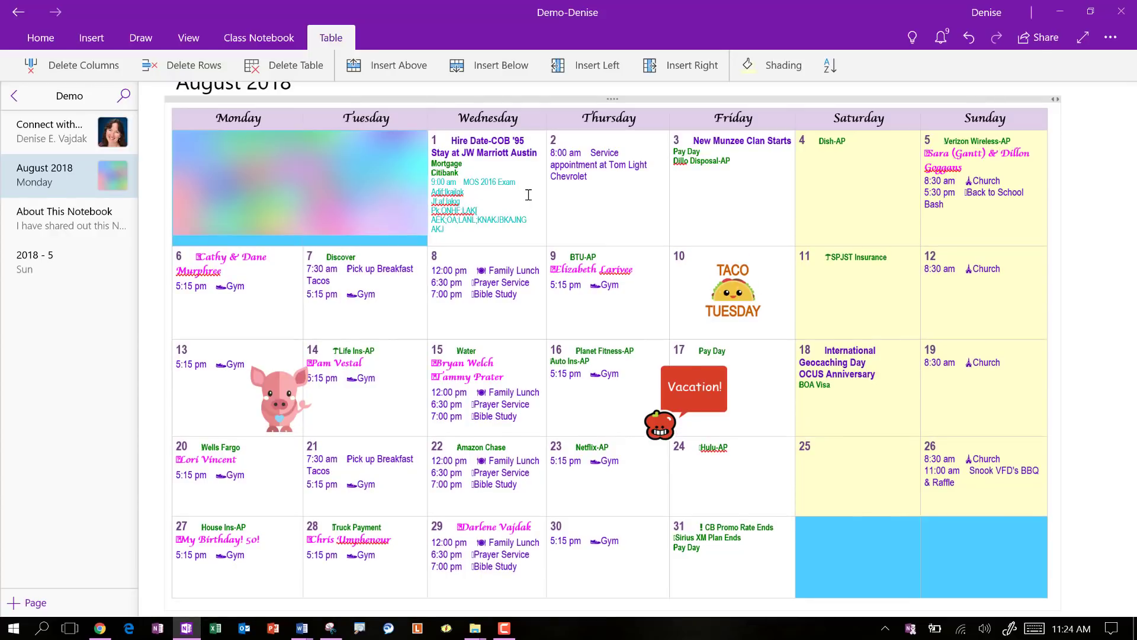
pyautogui.hotkey('ctrl', 'z')
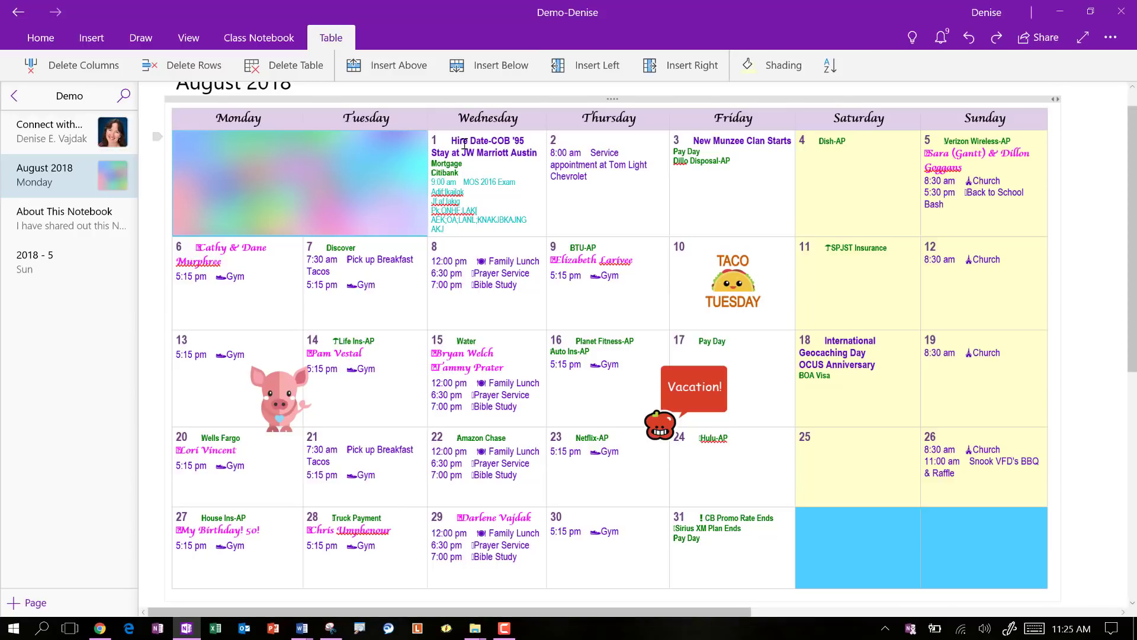
# - Copy the August 6–12 week row and paste it onto a new page titled 'Weekly Layout'
pyautogui.moveTo(221, 268); pyautogui.dragTo(972, 305)
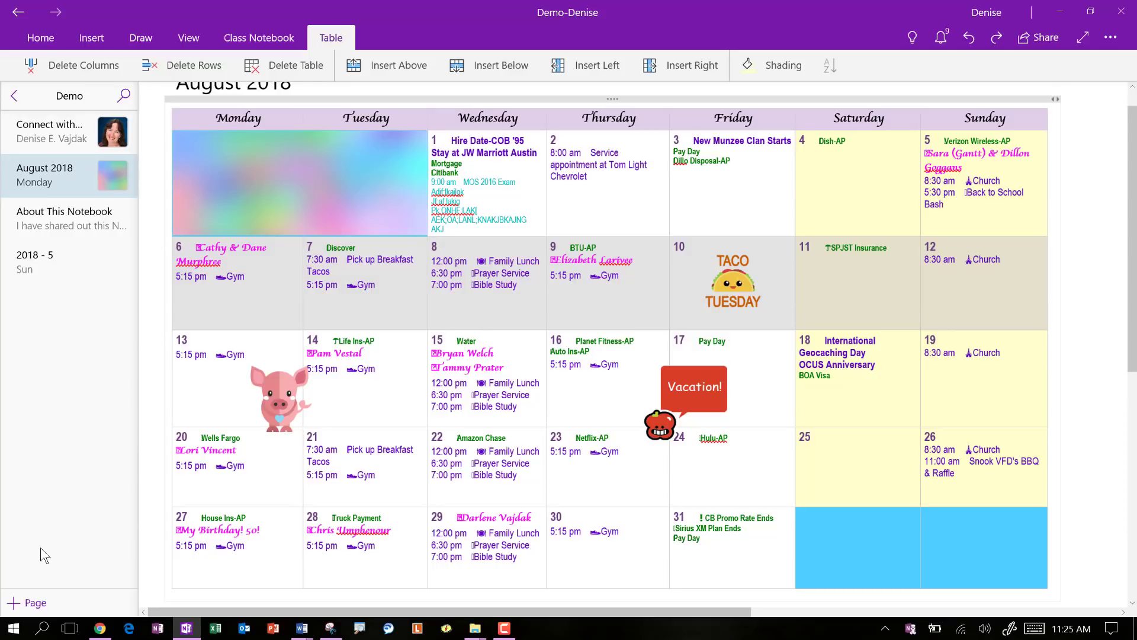
pyautogui.click(34, 603)
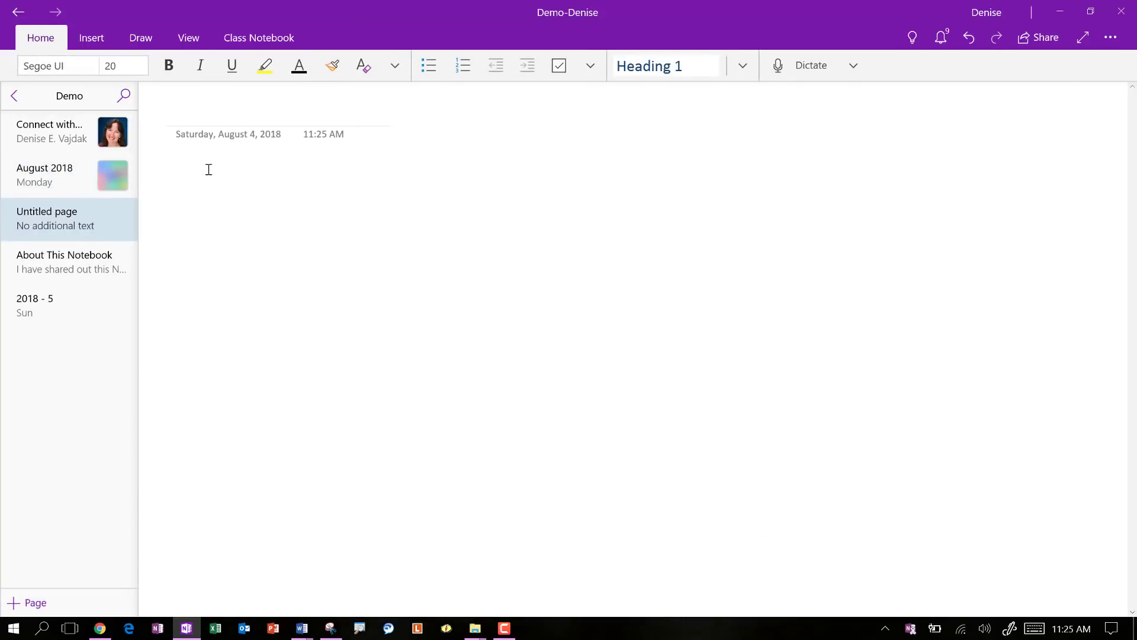
pyautogui.write('wEEKL')
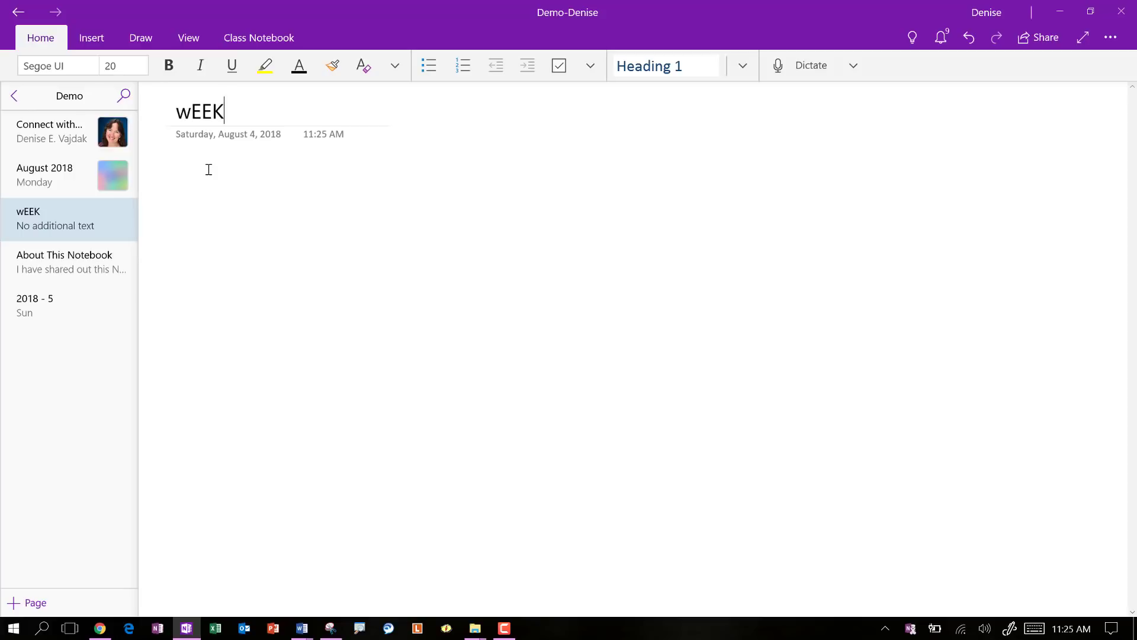
pyautogui.press('capslock')
pyautogui.press('BackSpace')
pyautogui.press('BackSpace')
pyautogui.press('BackSpace')
pyautogui.press('BackSpace')
pyautogui.press('BackSpace')
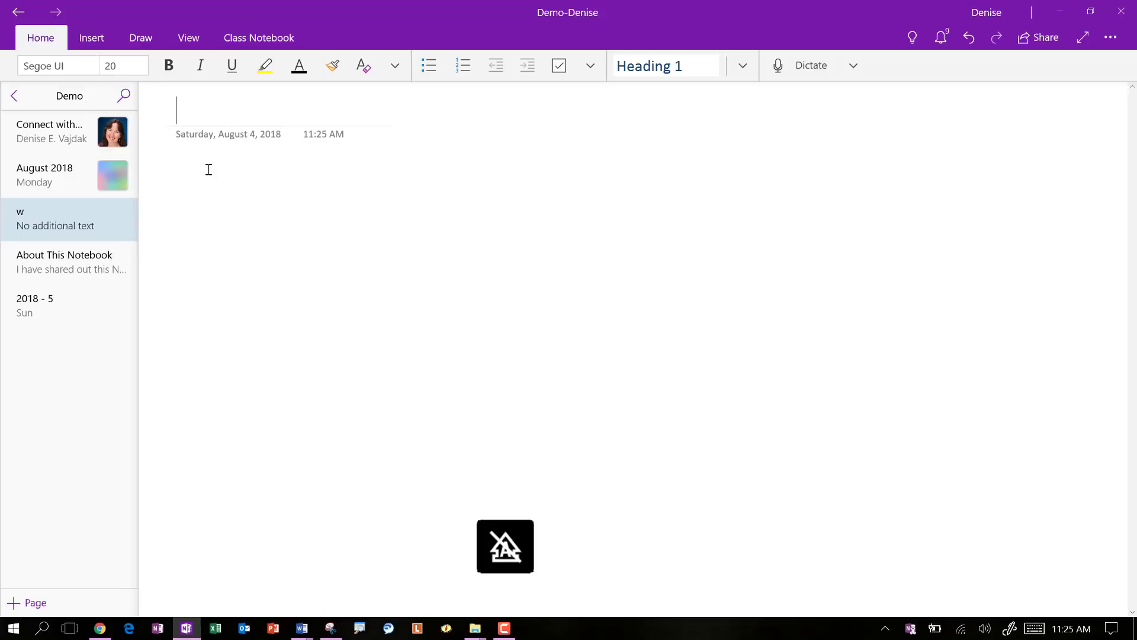
pyautogui.write('Weekly')
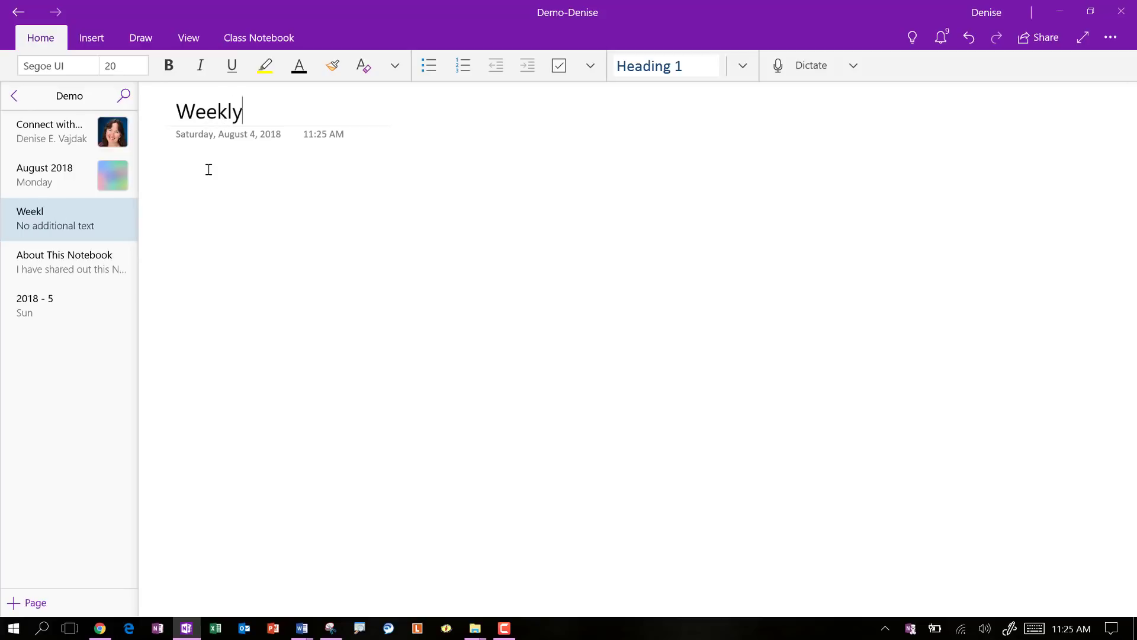
pyautogui.write(' Layout')
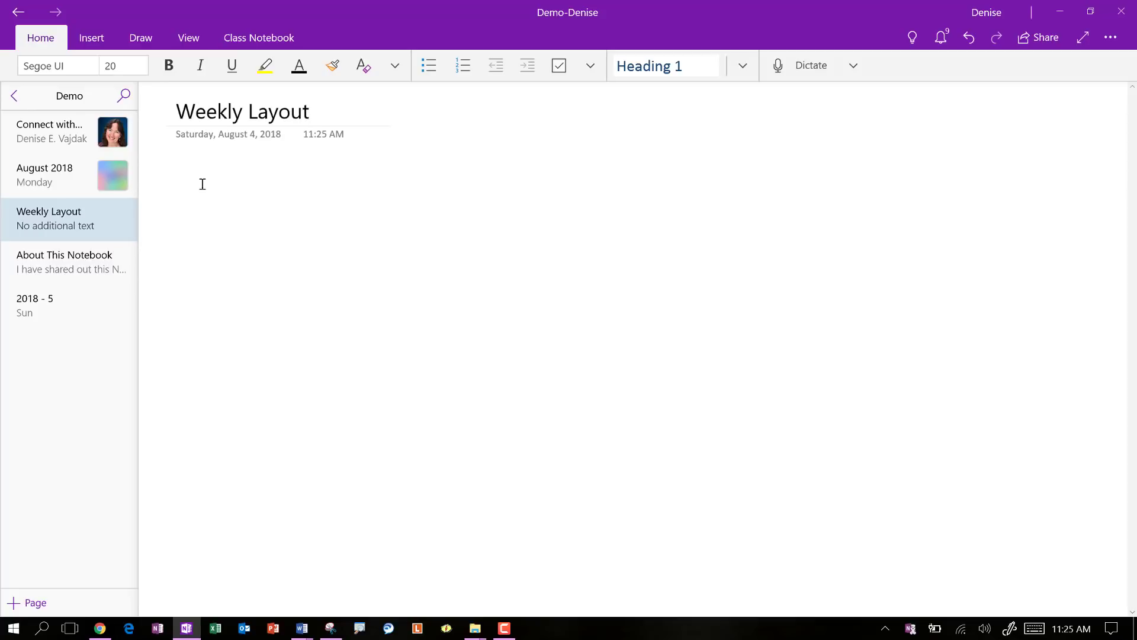
pyautogui.click(177, 186)
pyautogui.hotkey('ctrl', 'v')
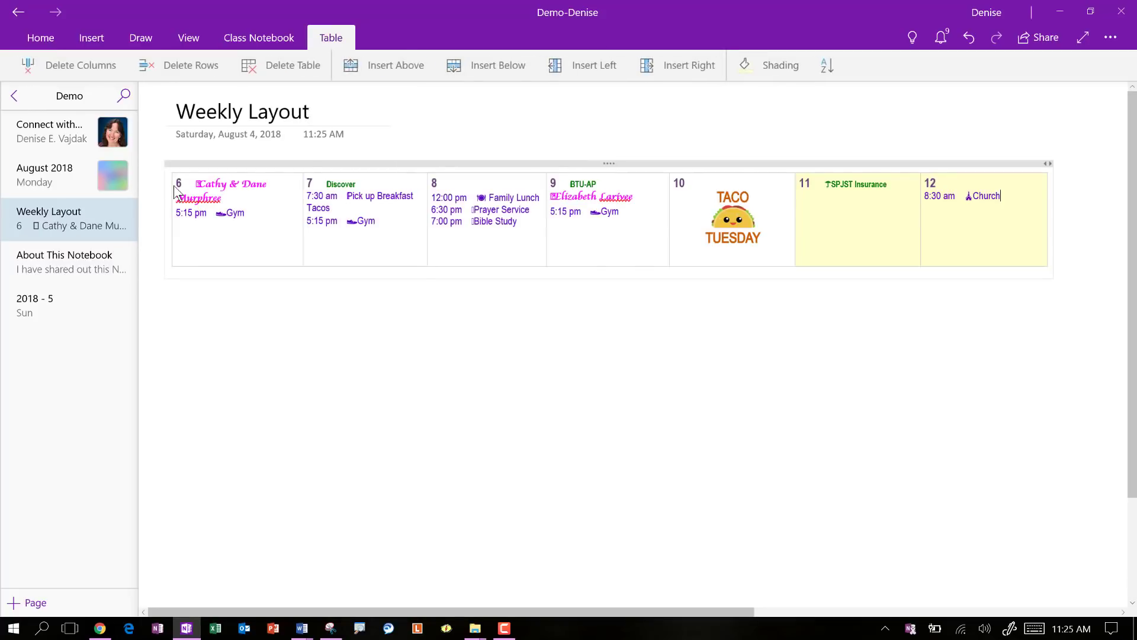
# - Deselect the pasted week table and return to the August 2018 calendar page
pyautogui.click(244, 287)
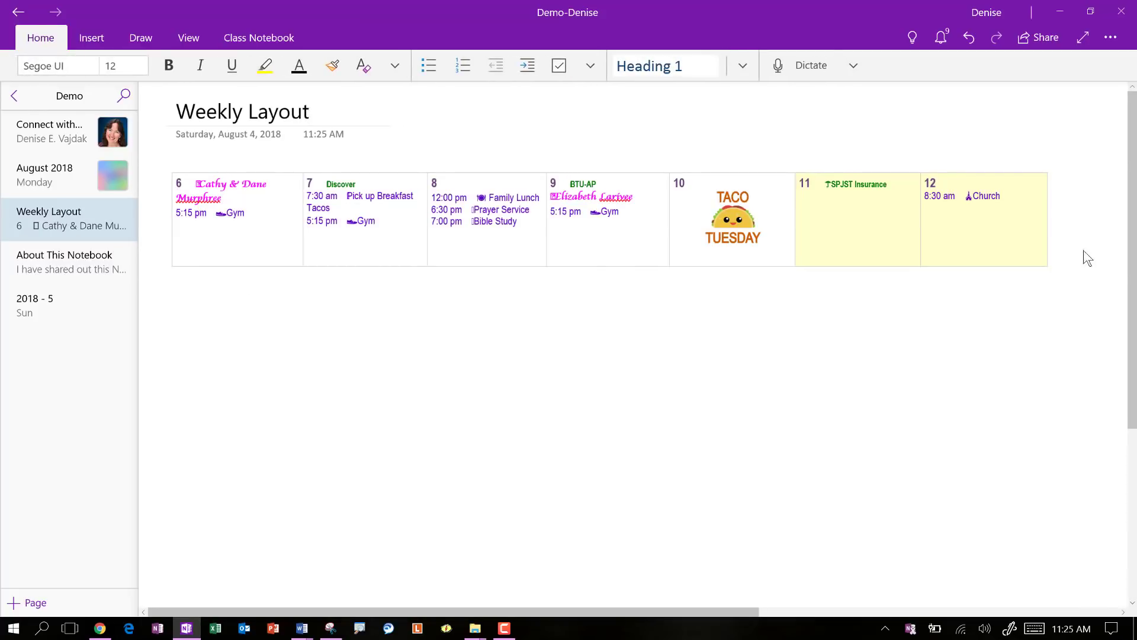
pyautogui.click(994, 246)
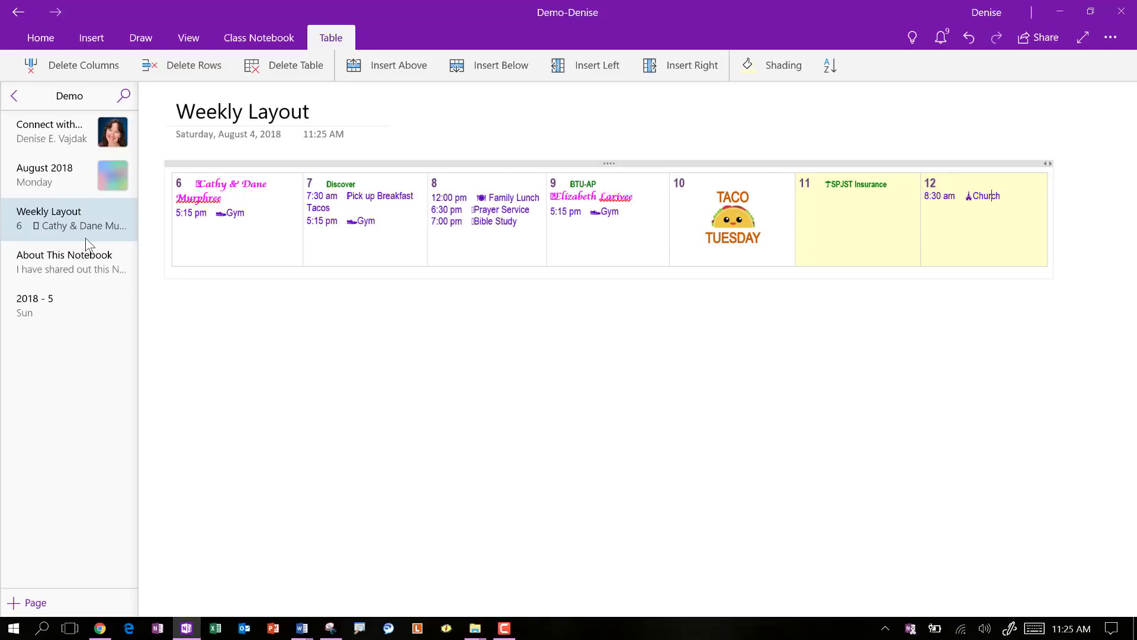
pyautogui.click(41, 173)
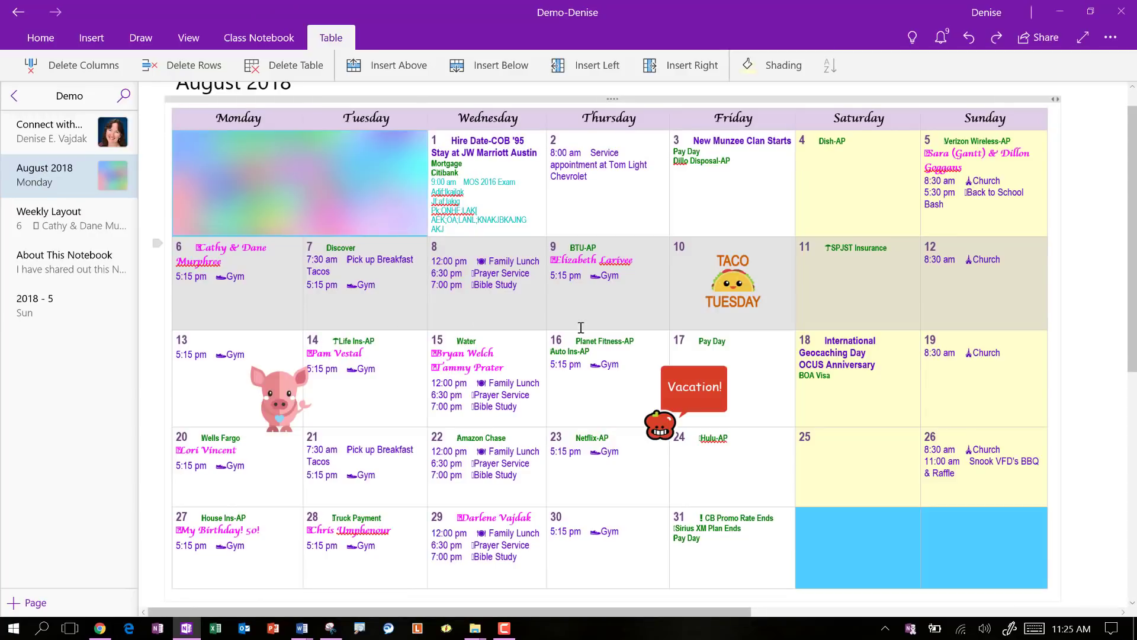